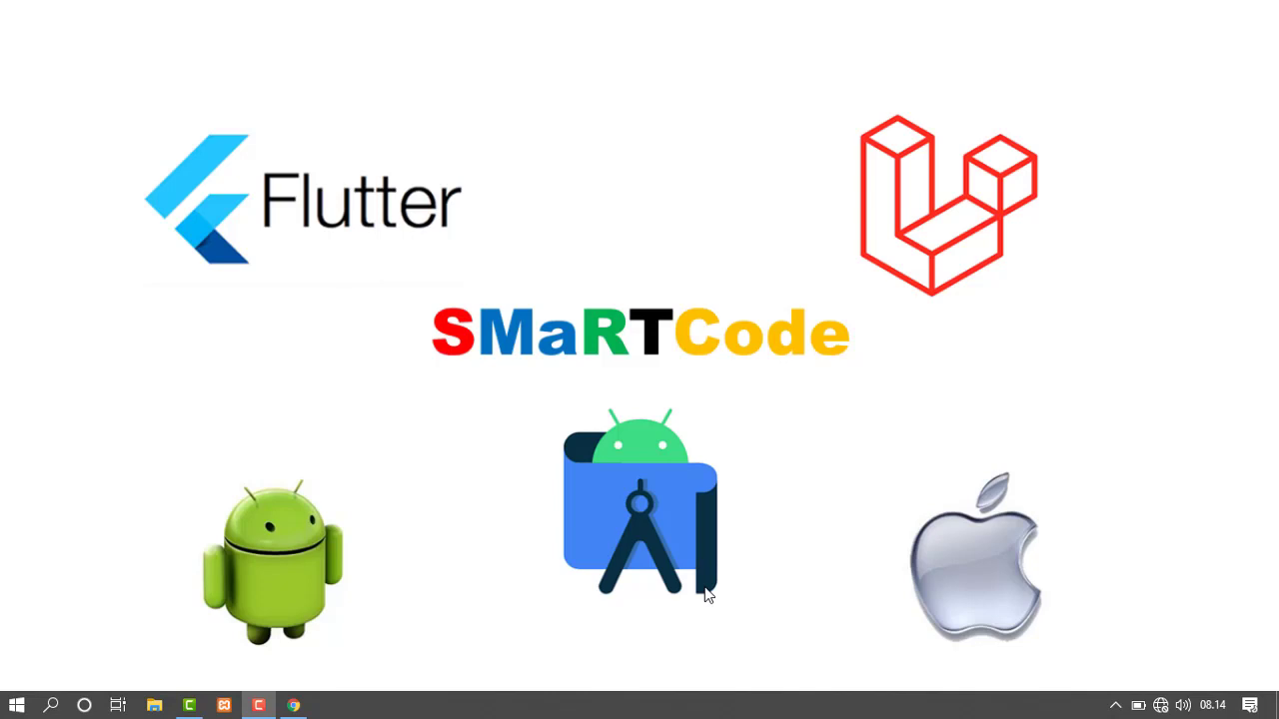
# Launch Blender from the system search, maximize its window and dismiss the splash screen.
pyautogui.press('super')
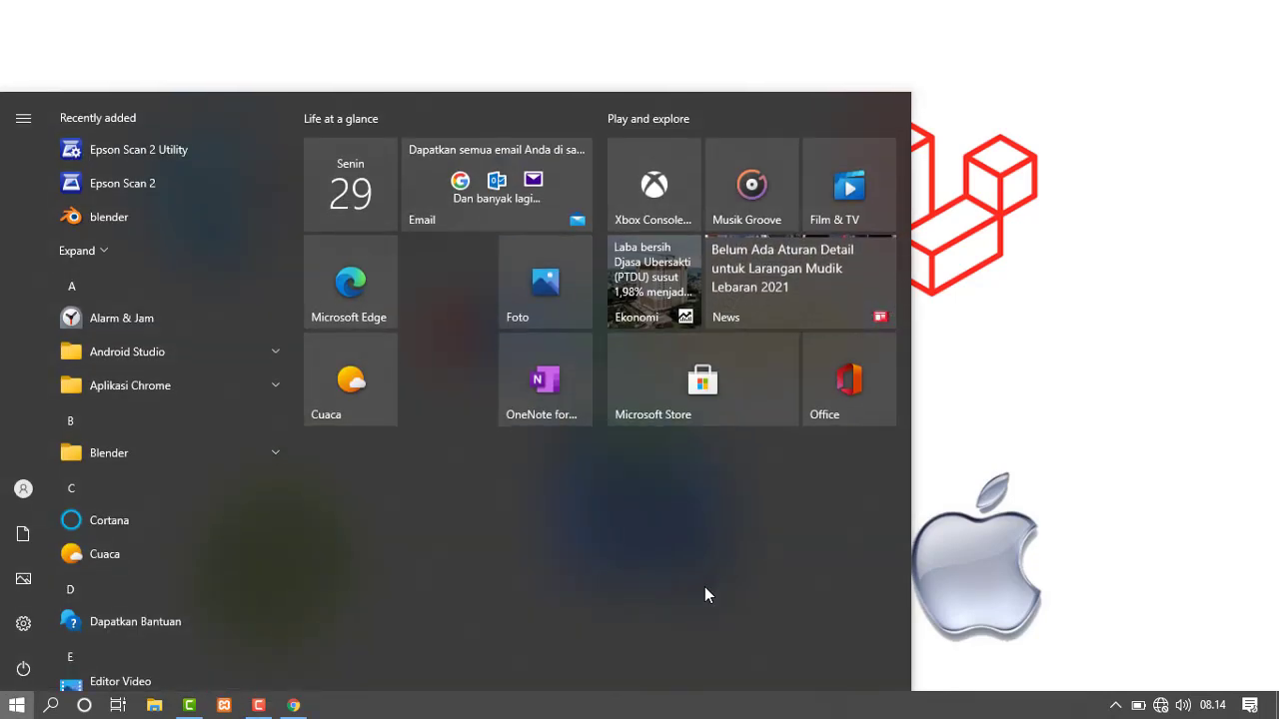
pyautogui.write('be')
pyautogui.press('BackSpace')
pyautogui.press('BackSpace')
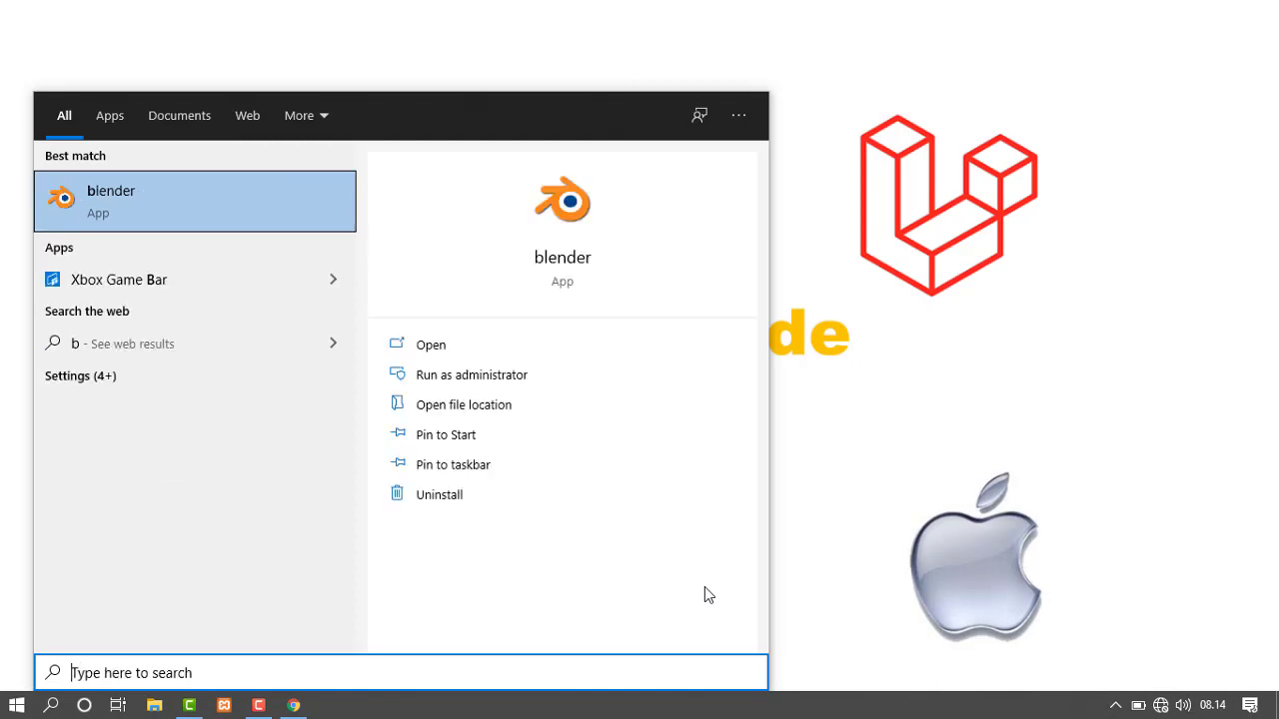
pyautogui.write('ble')
pyautogui.press('Return')
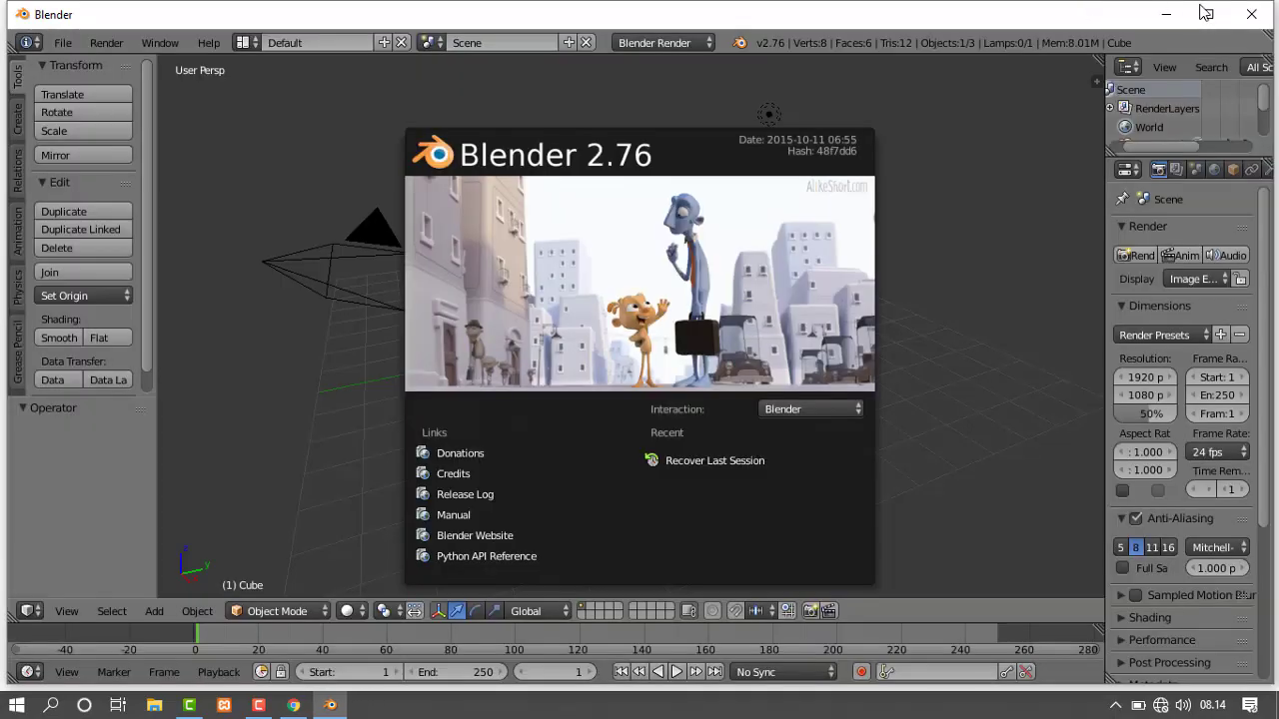
pyautogui.click(1209, 15)
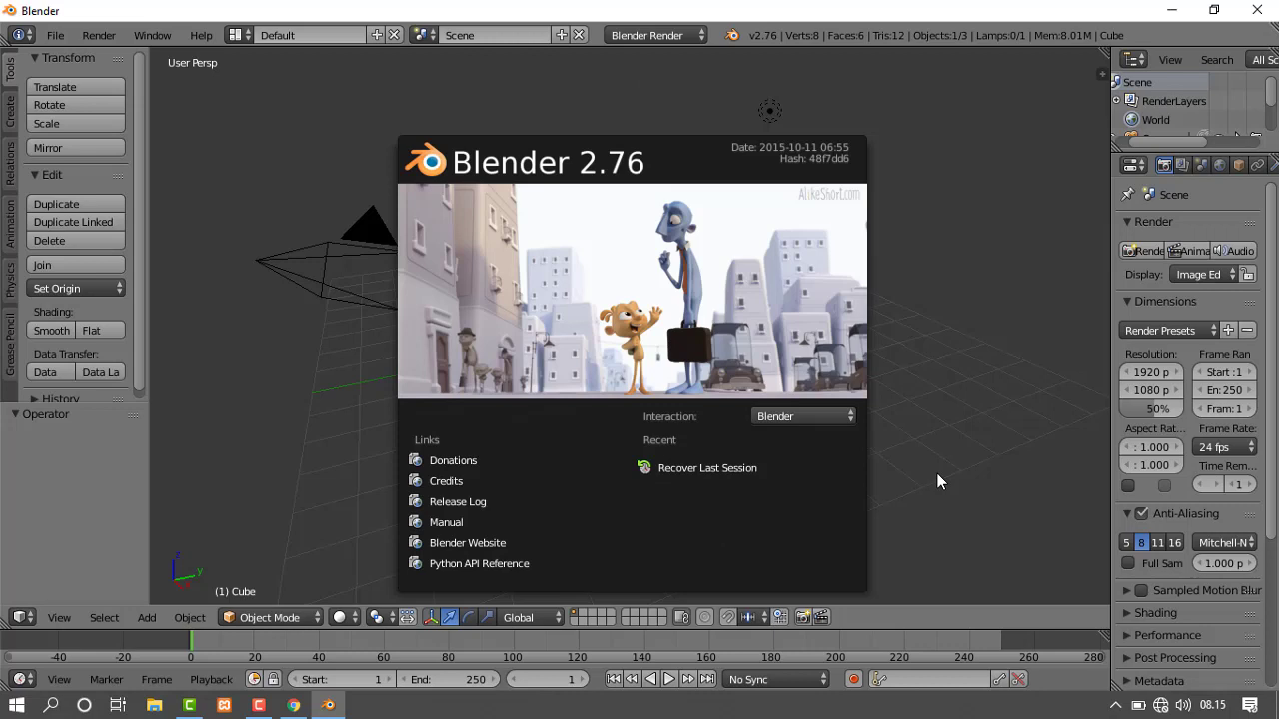
pyautogui.click(1004, 495)
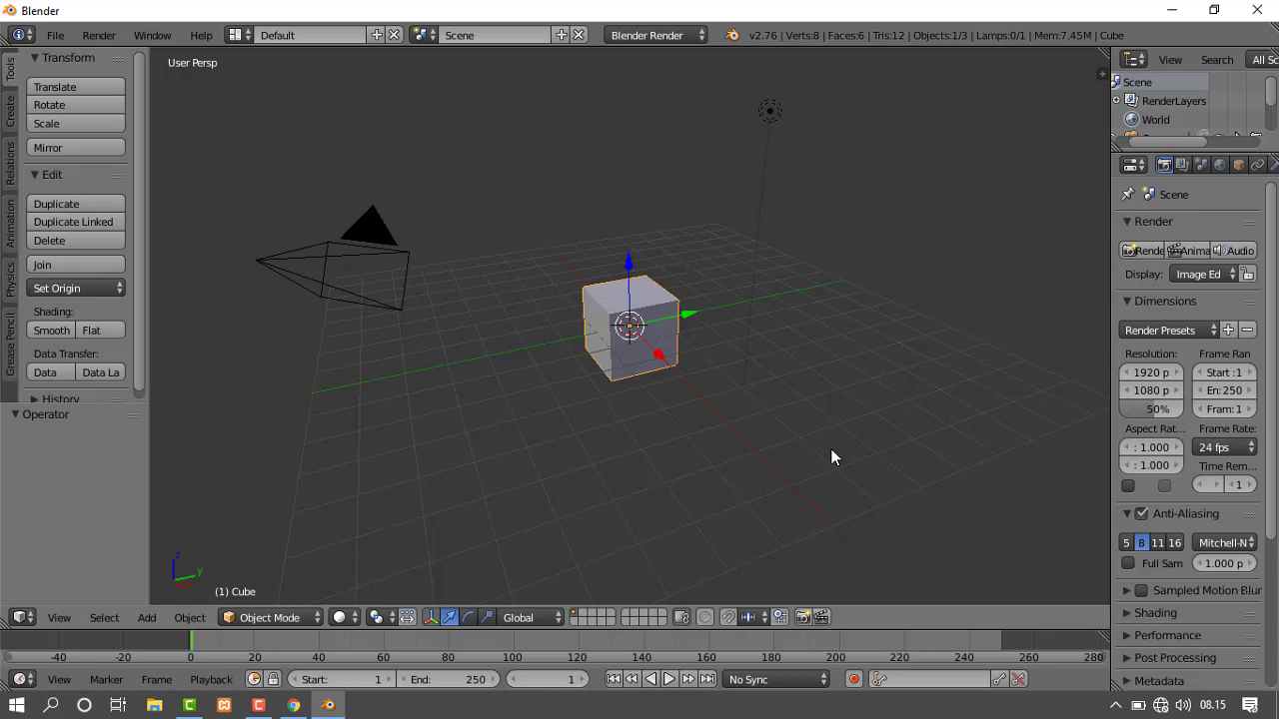
# Delete the default cube and add a cylinder mesh primitive to the scene.
pyautogui.press('x')
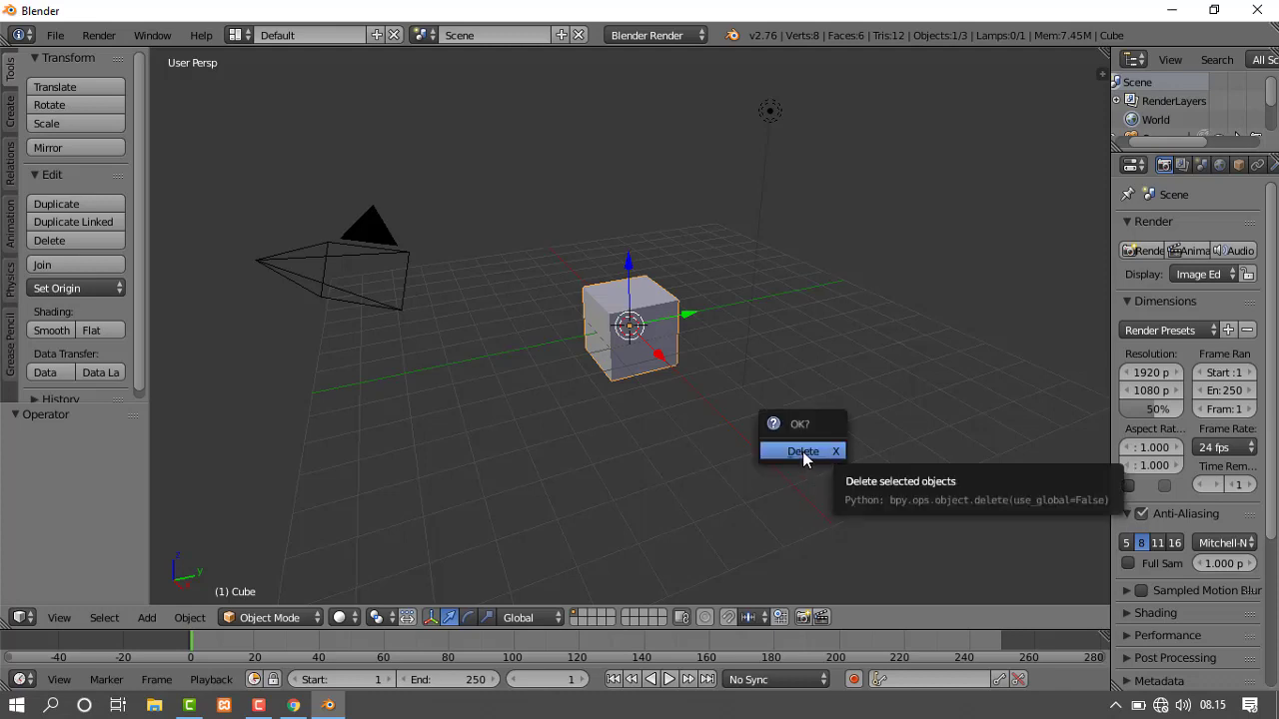
pyautogui.click(802, 452)
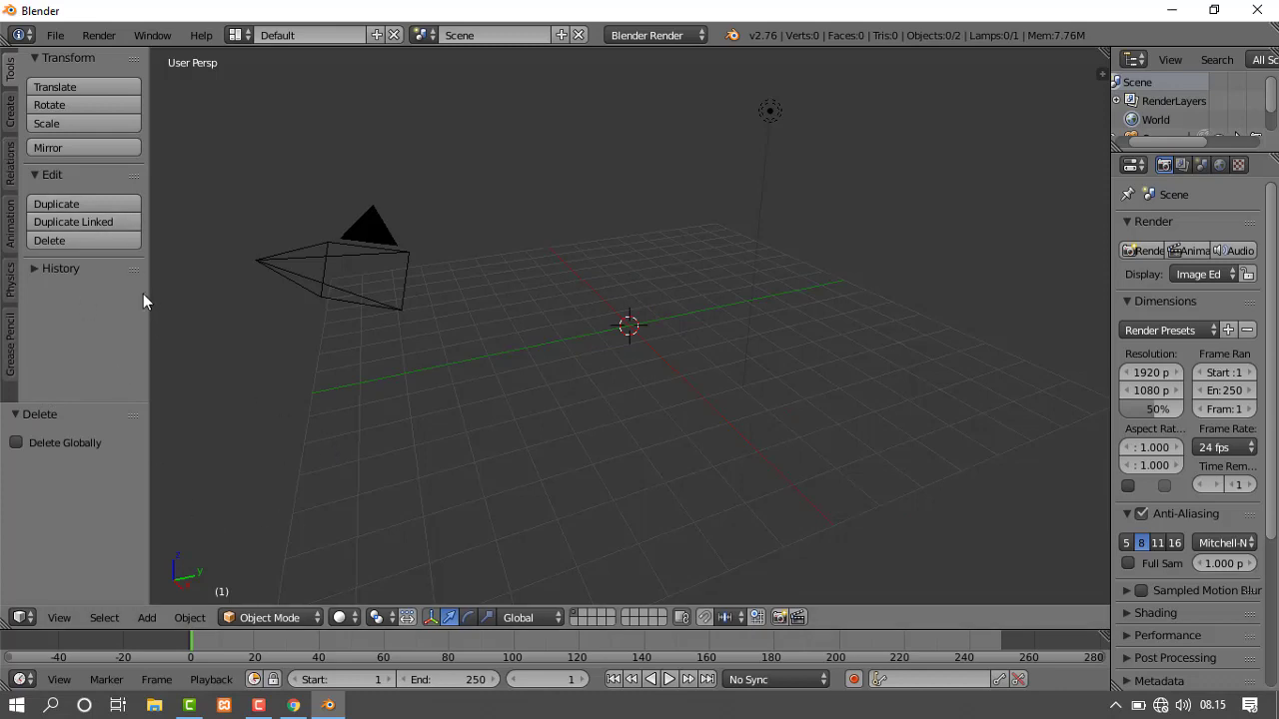
pyautogui.click(11, 110)
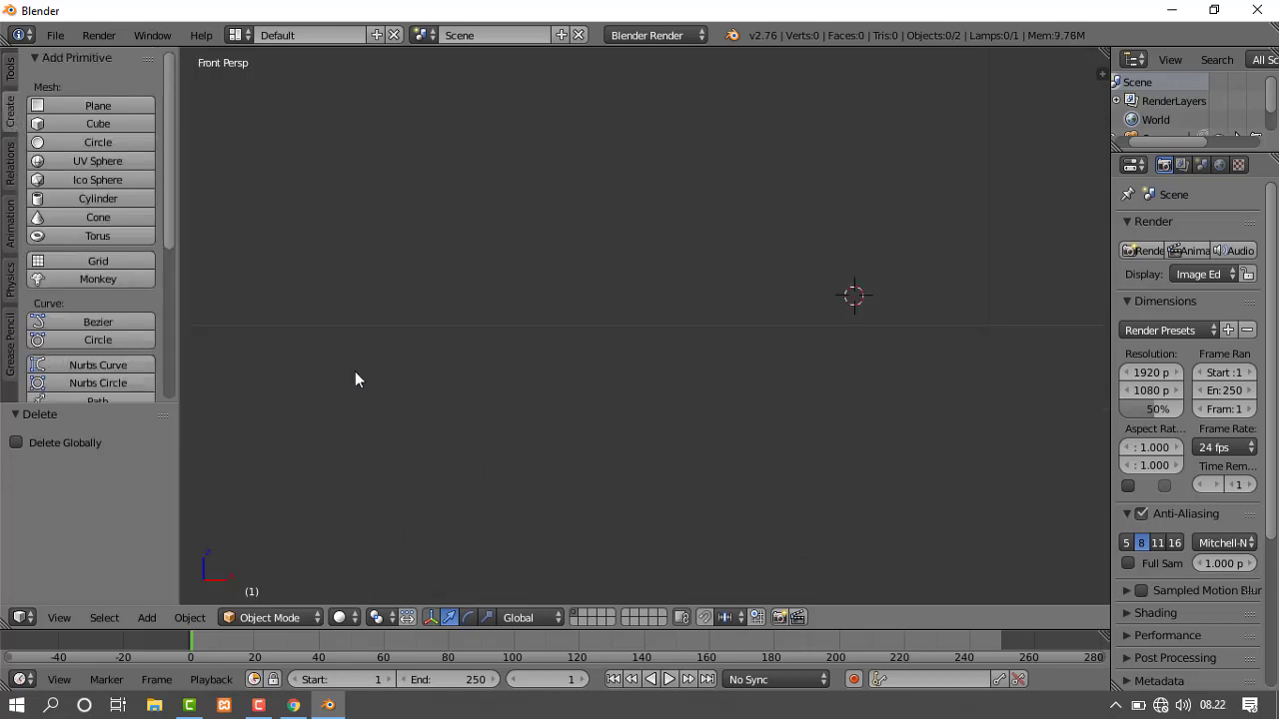
pyautogui.moveTo(613, 335); pyautogui.dragTo(633, 394, button='middle')
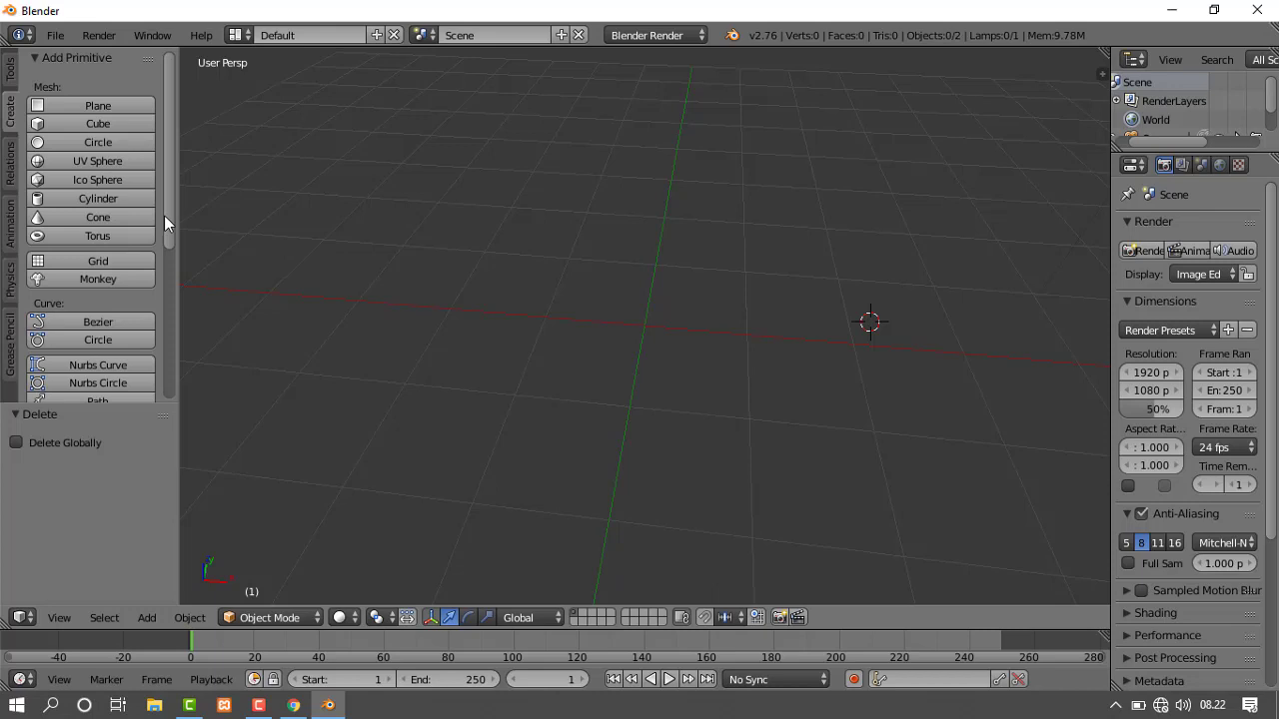
pyautogui.click(92, 201)
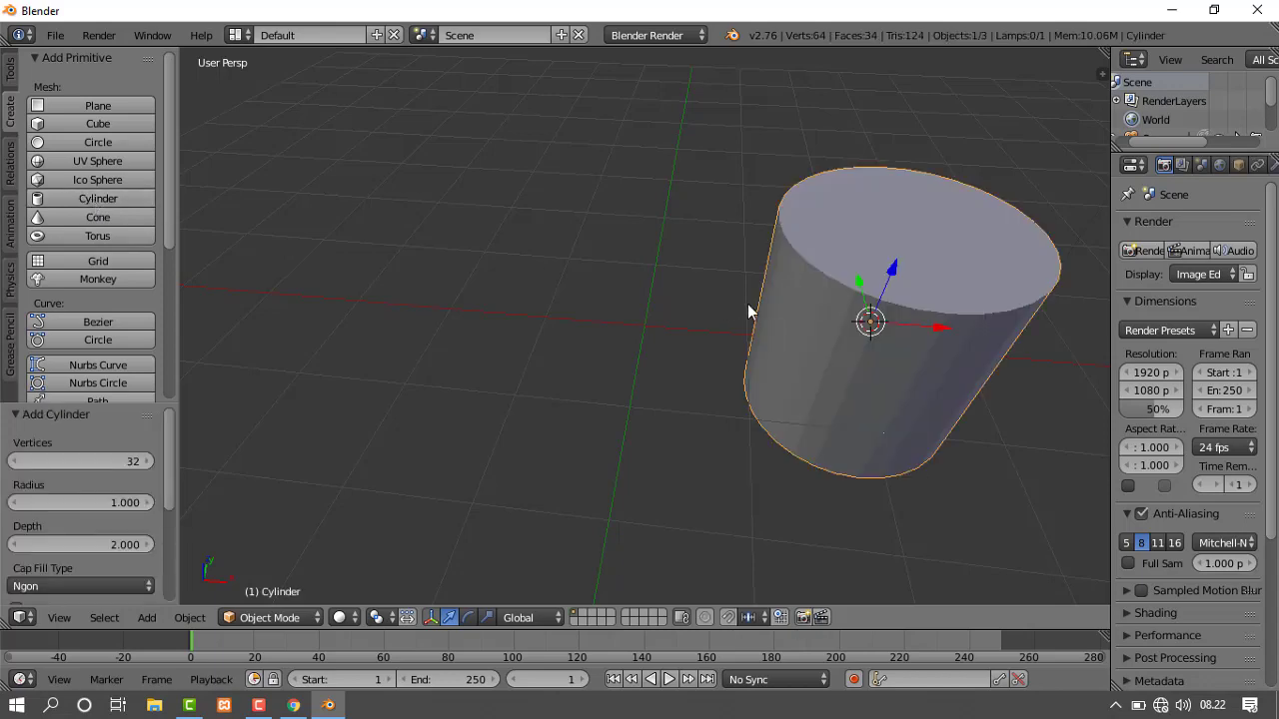
# Switch the viewport to orthographic projection and move the cylinder about -2.16 units along the X axis towards the origin.
pyautogui.scroll(-4, 699, 319)
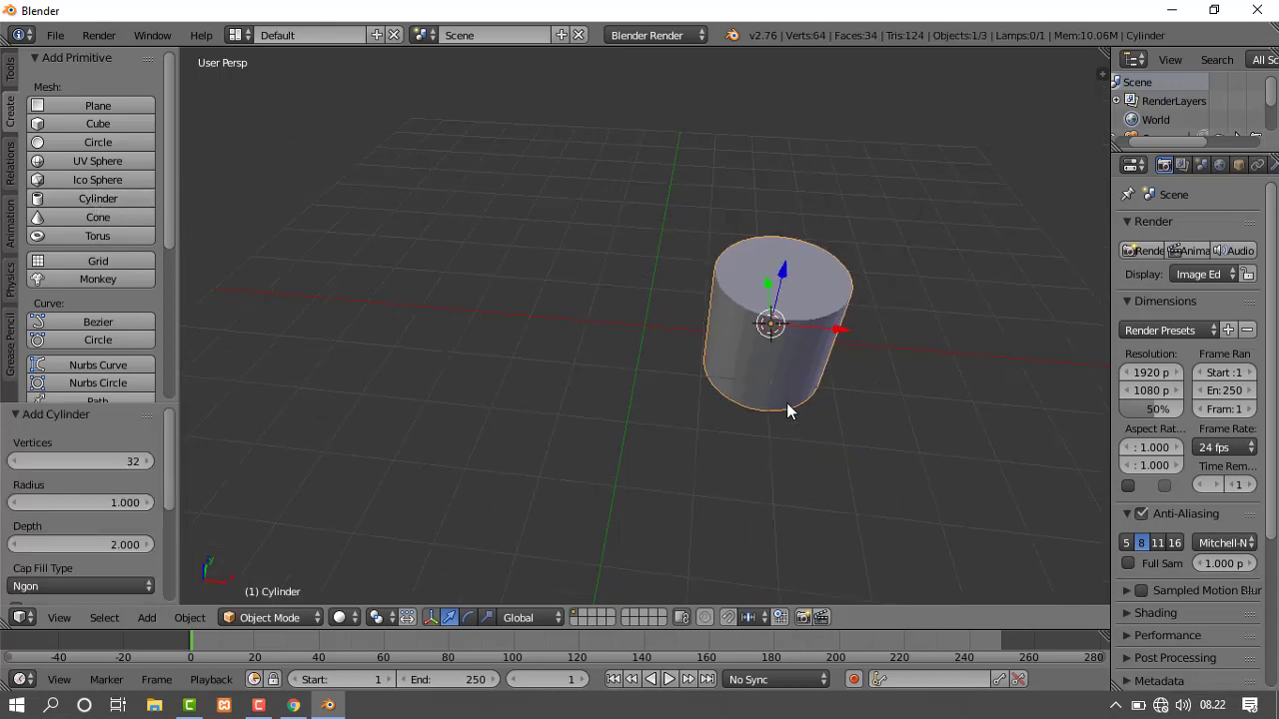
pyautogui.moveTo(705, 410); pyautogui.dragTo(753, 391, button='middle')
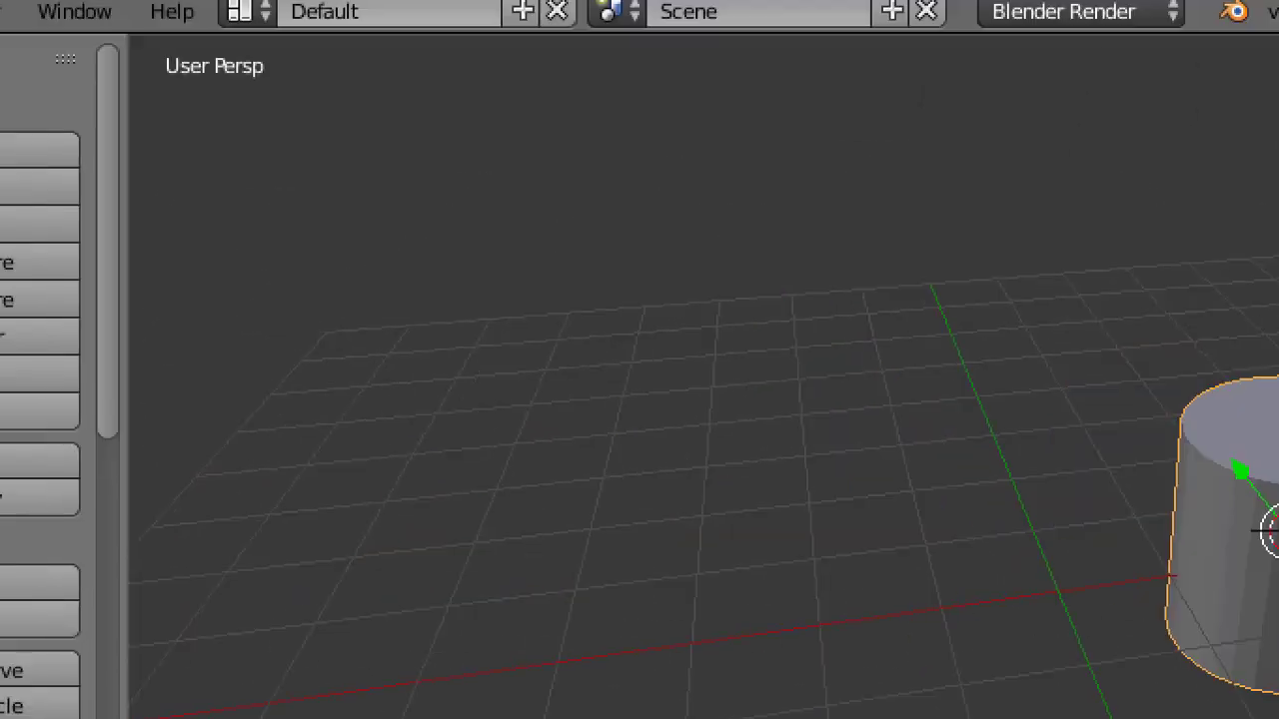
pyautogui.moveTo(340, 119)
pyautogui.mouseDown()
pyautogui.moveTo(191, 125)
pyautogui.moveTo(322, 155)
pyautogui.moveTo(342, 112)
pyautogui.mouseUp()
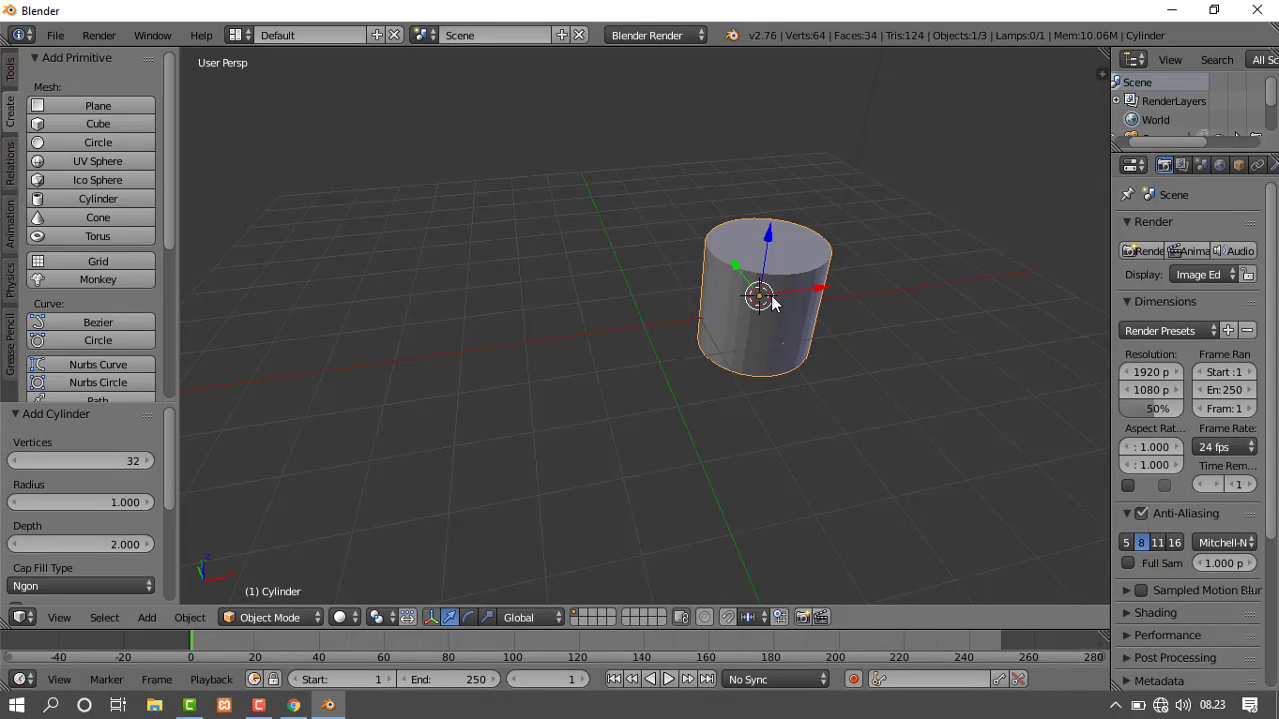
pyautogui.press('KP_5')
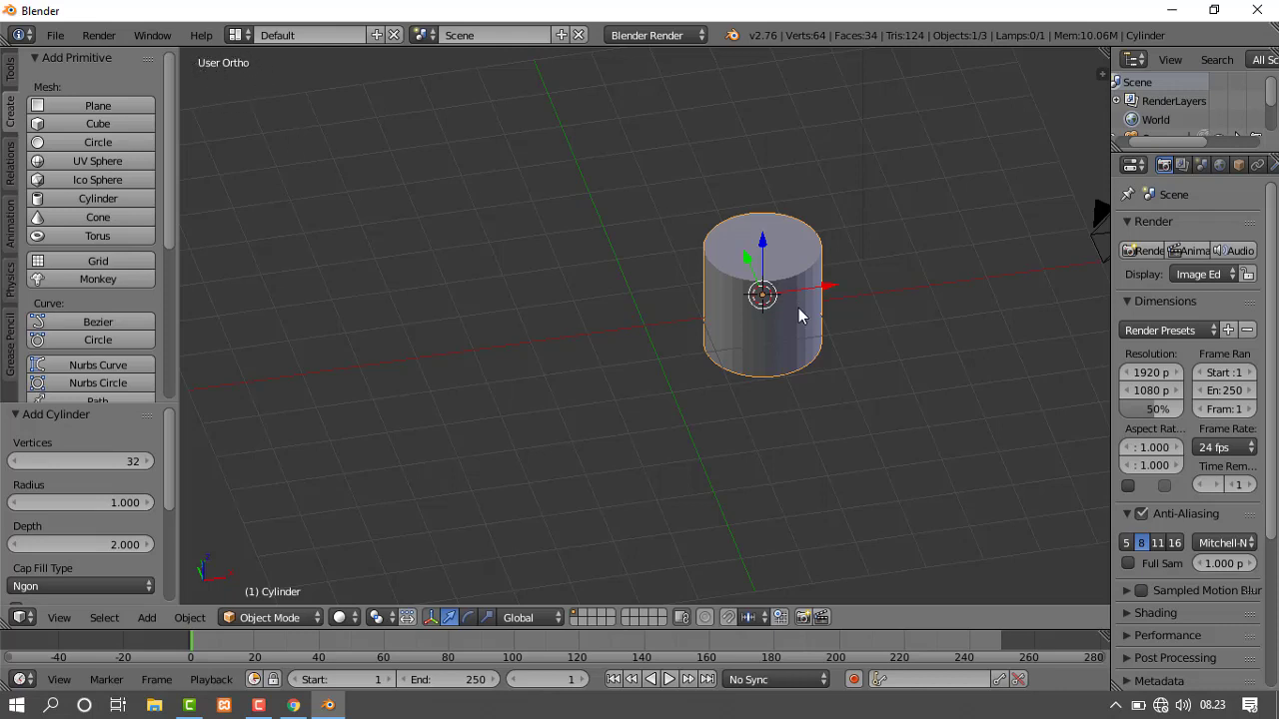
pyautogui.moveTo(828, 292); pyautogui.dragTo(704, 320)
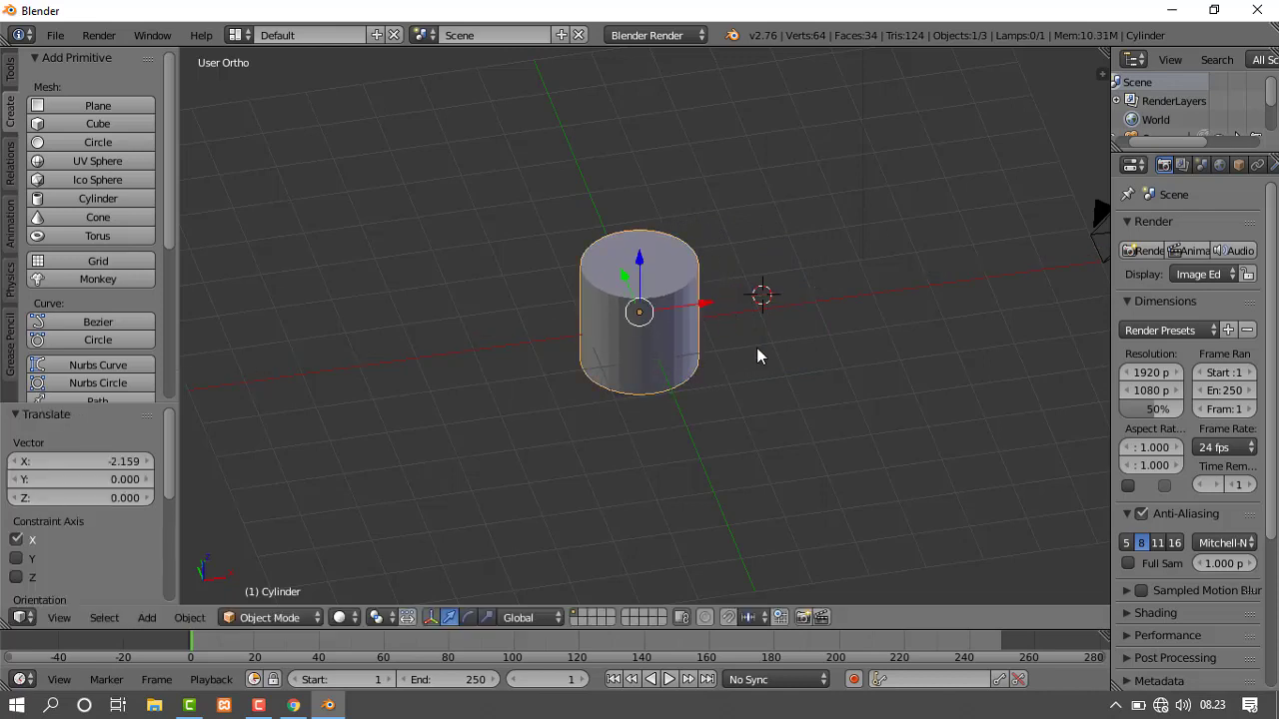
# In front view, shift the cylinder about 0.06 units along X to line it up with the vertical Z axis.
pyautogui.scroll(-1, 739, 359)
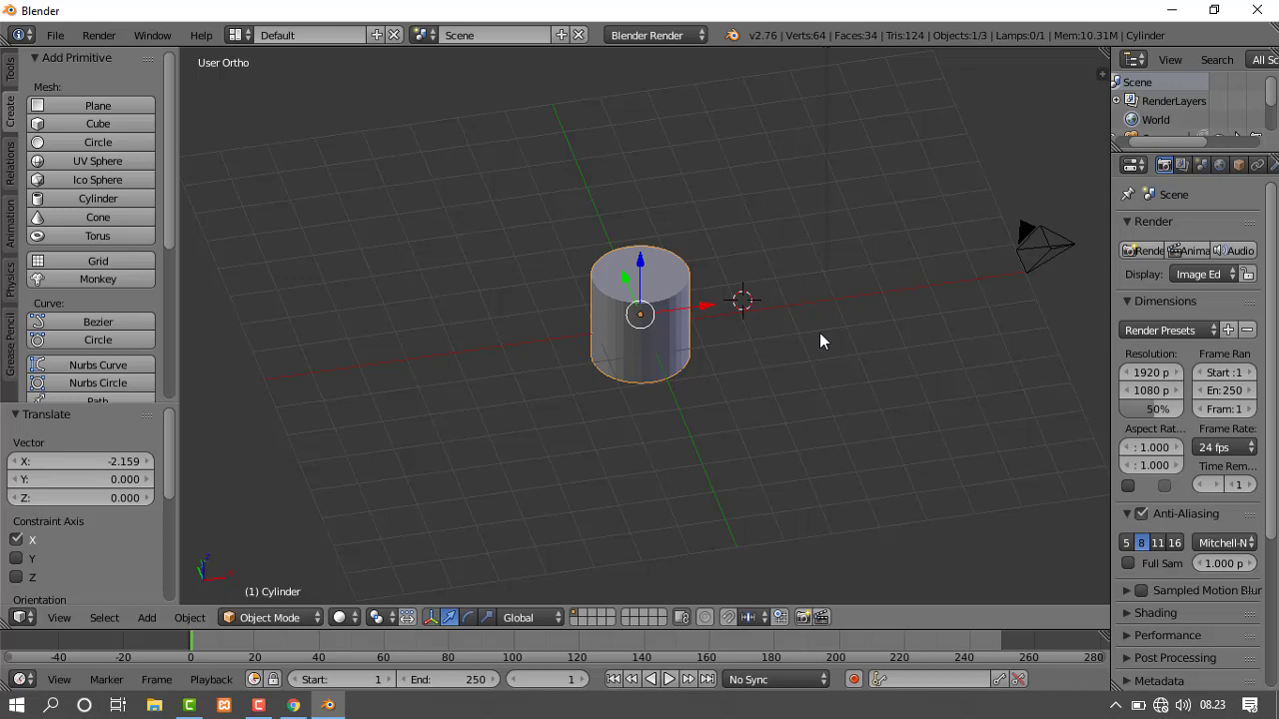
pyautogui.press('KP_1')
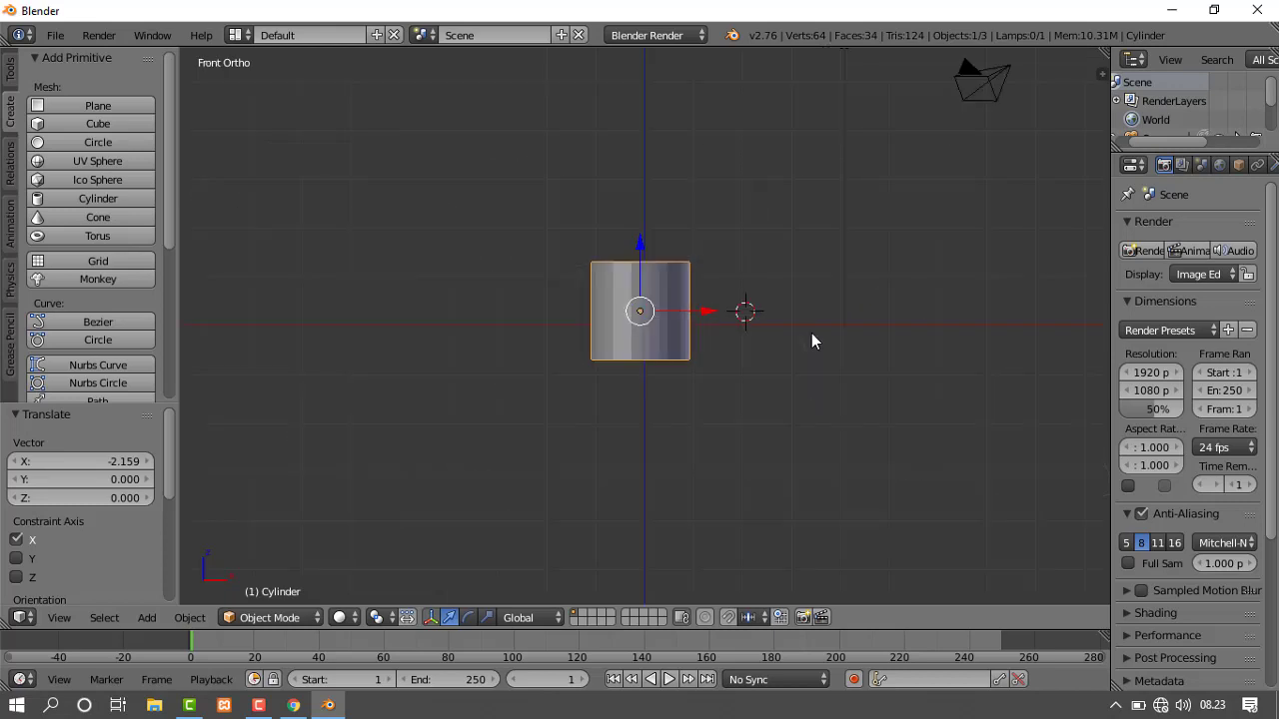
pyautogui.press('g')
pyautogui.press('x')
pyautogui.click(707, 319)
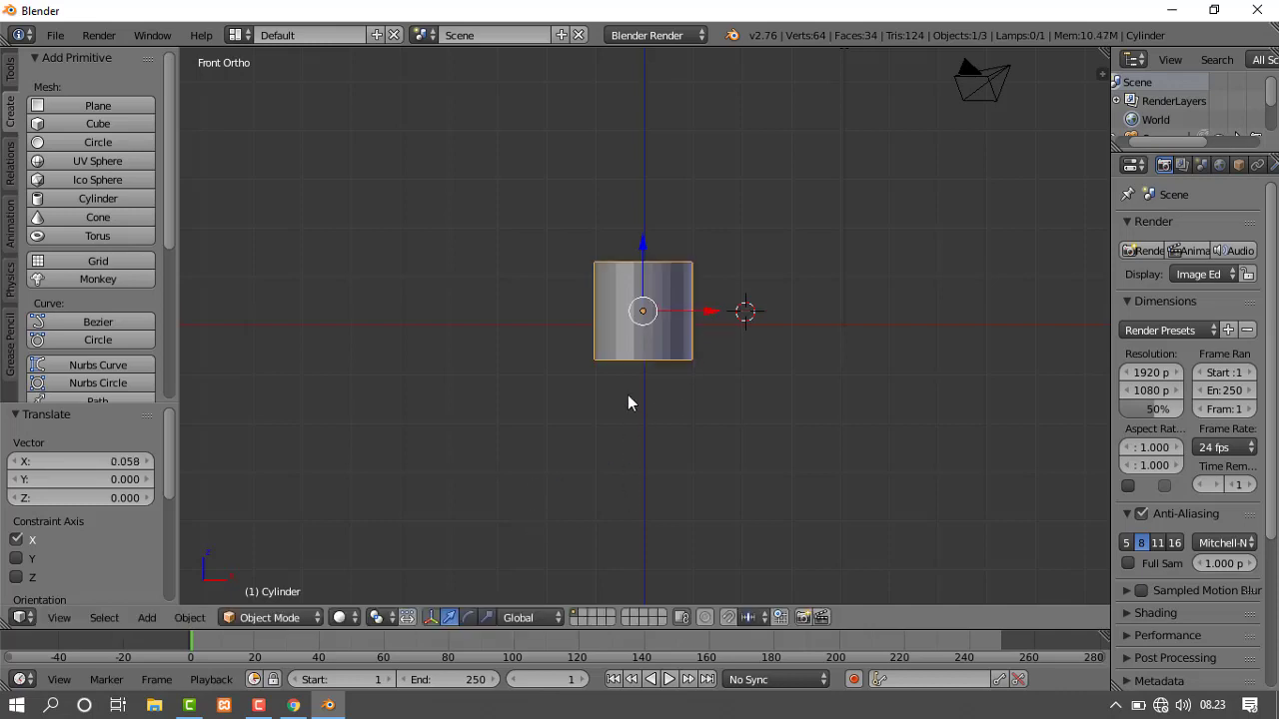
# Enter Edit Mode on the cylinder and deselect all of its geometry.
pyautogui.scroll(4, 644, 339)
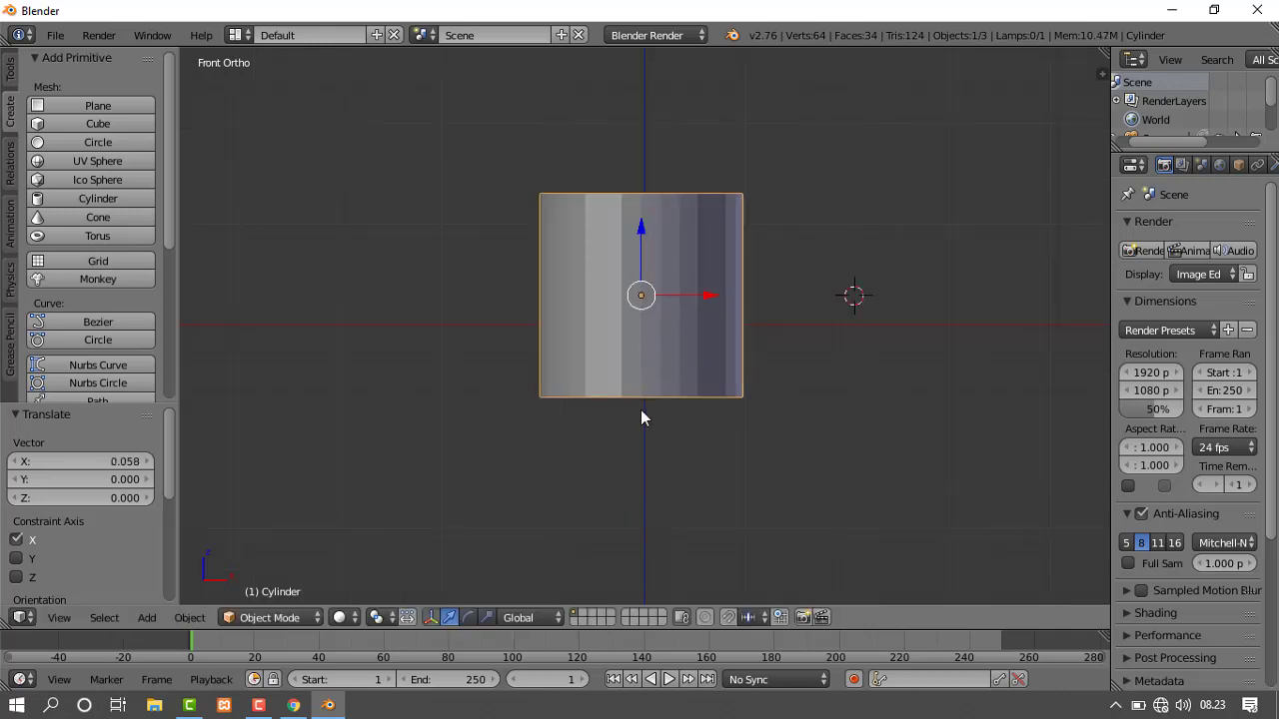
pyautogui.click(295, 622)
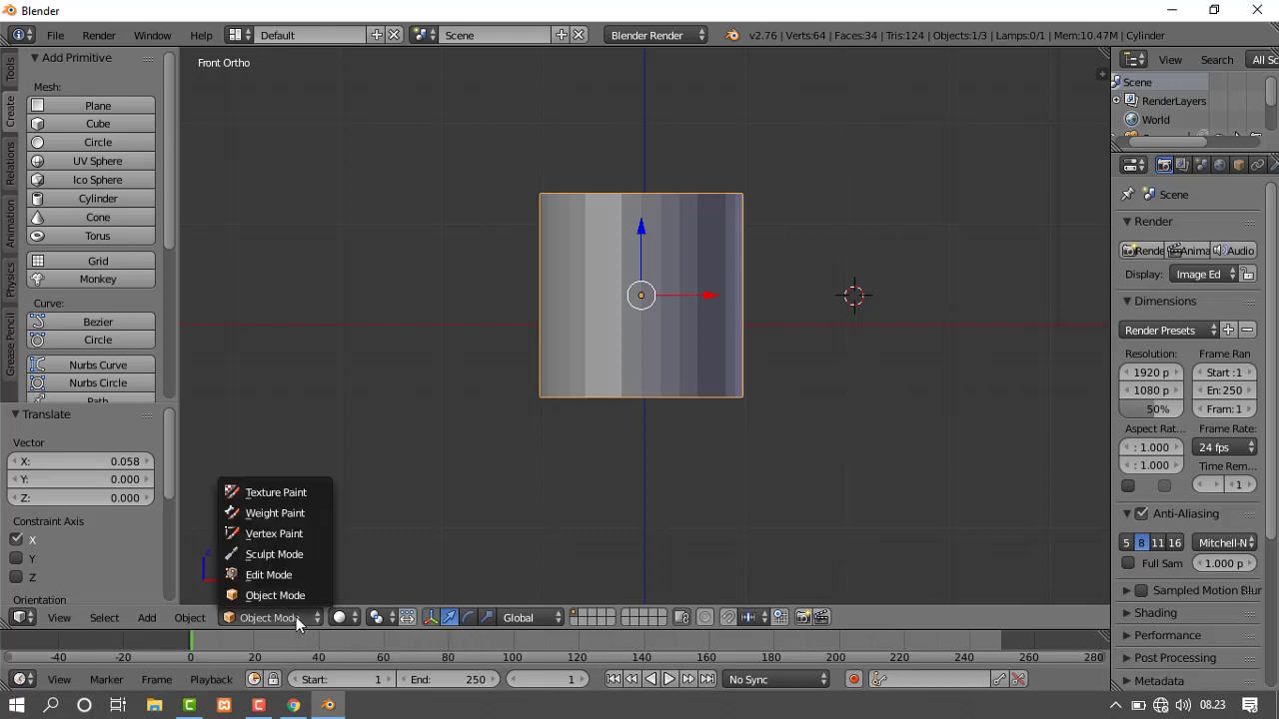
pyautogui.click(293, 576)
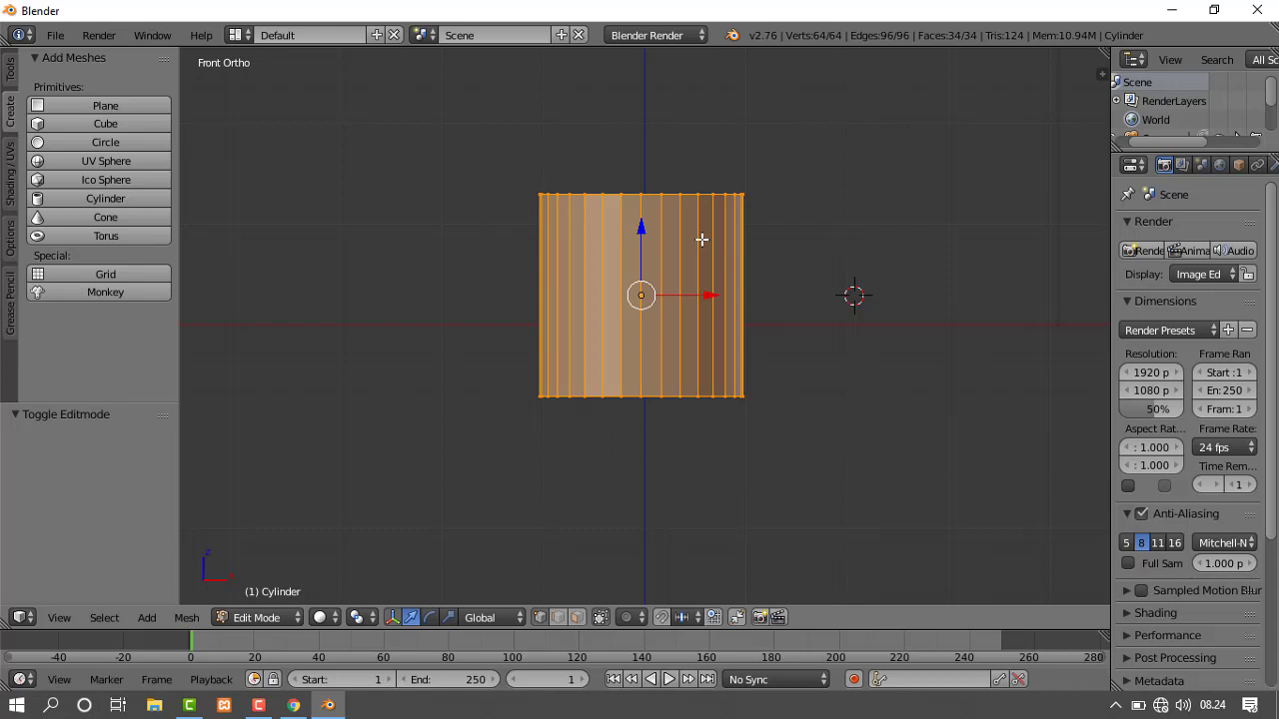
pyautogui.press('a')
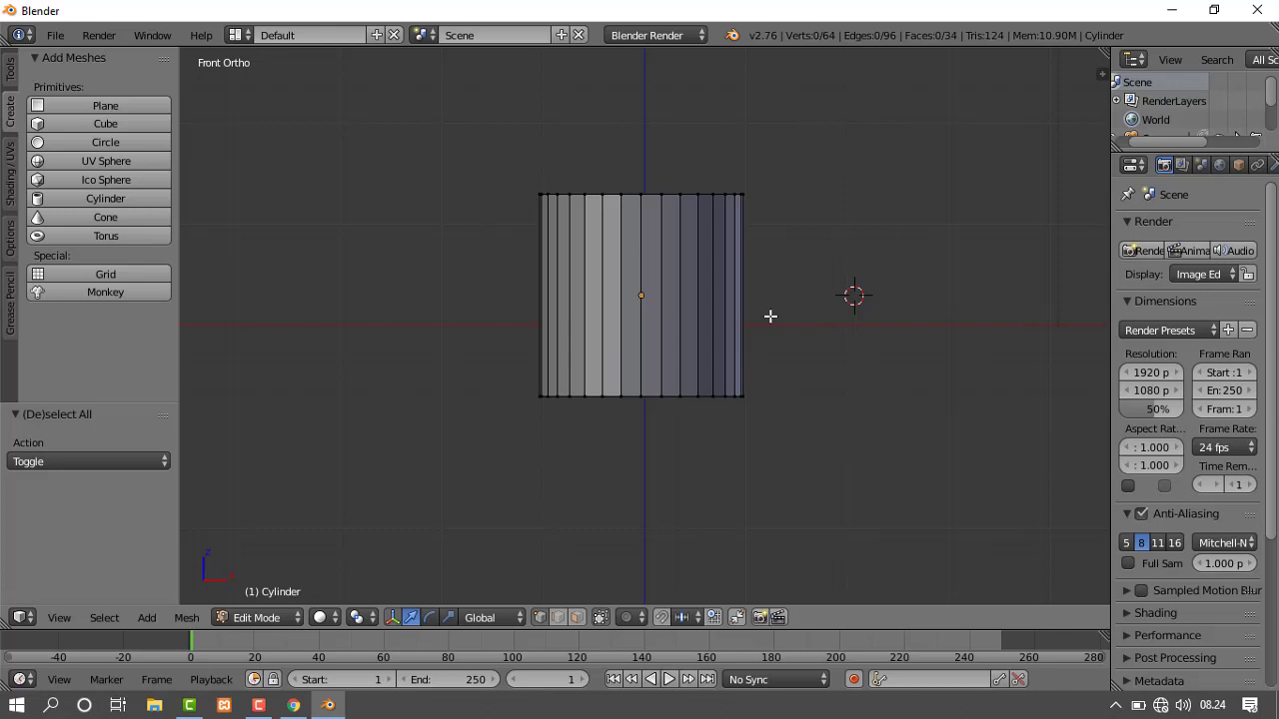
# Add two evenly spaced horizontal loop cuts around the cylinder without sliding them.
pyautogui.hotkey('ctrl', 'r')
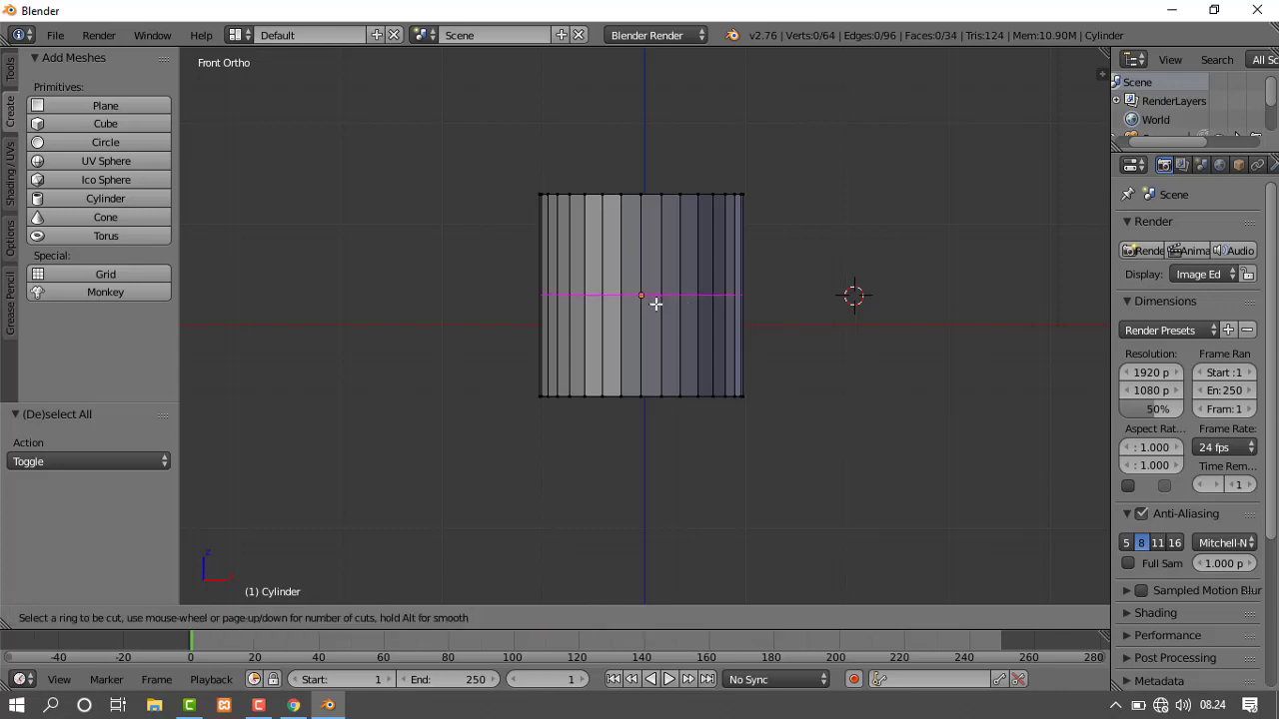
pyautogui.scroll(1, 655, 302)
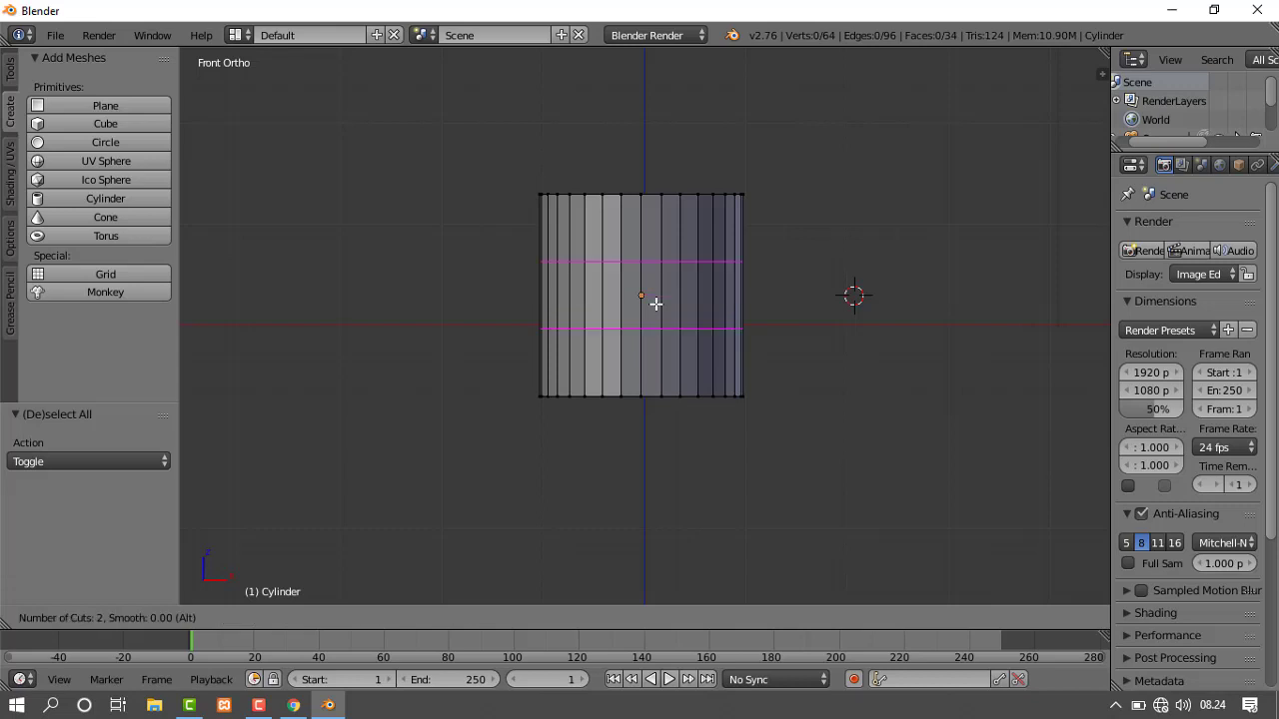
pyautogui.scroll(2, 655, 302)
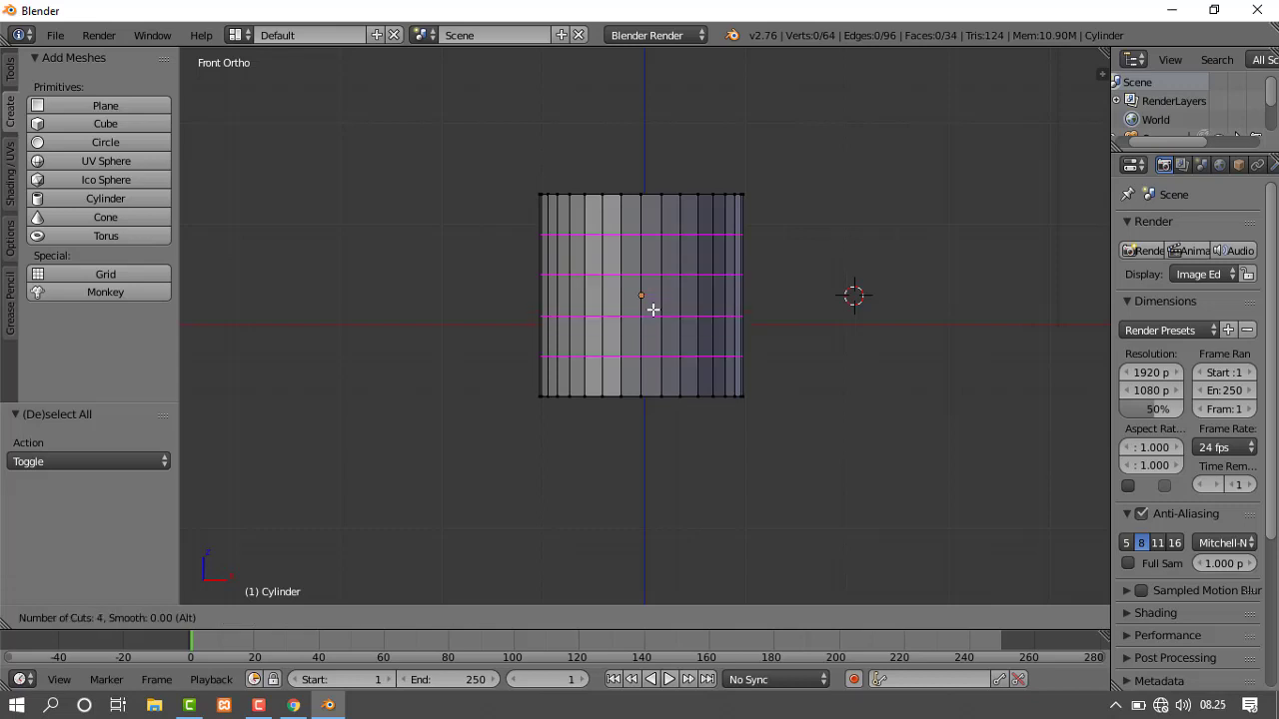
pyautogui.scroll(-2, 652, 310)
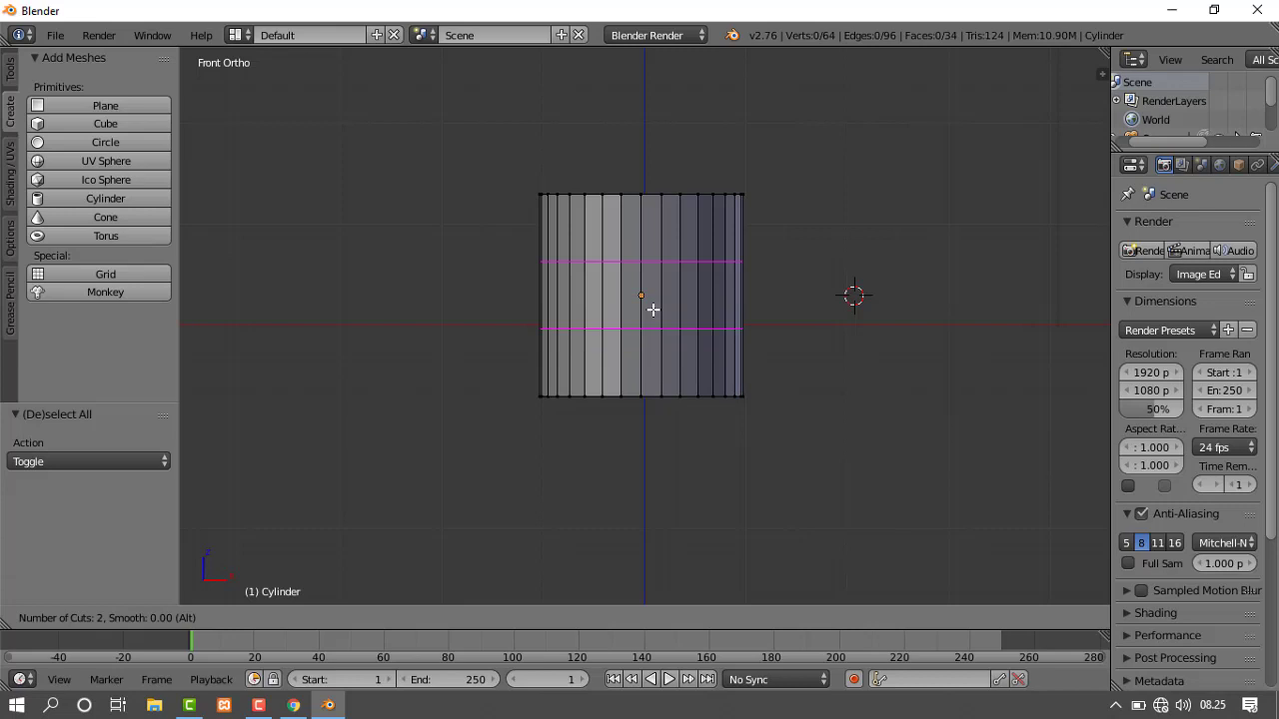
pyautogui.click(652, 310)
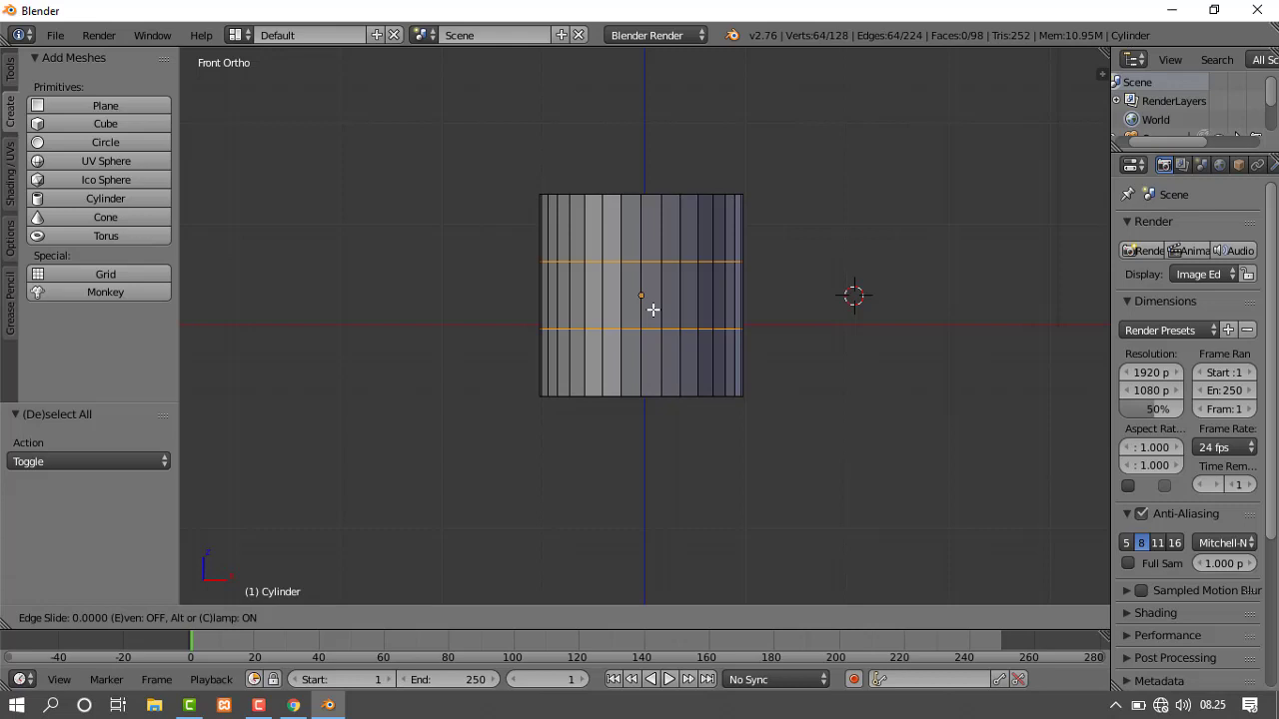
pyautogui.click(653, 309)
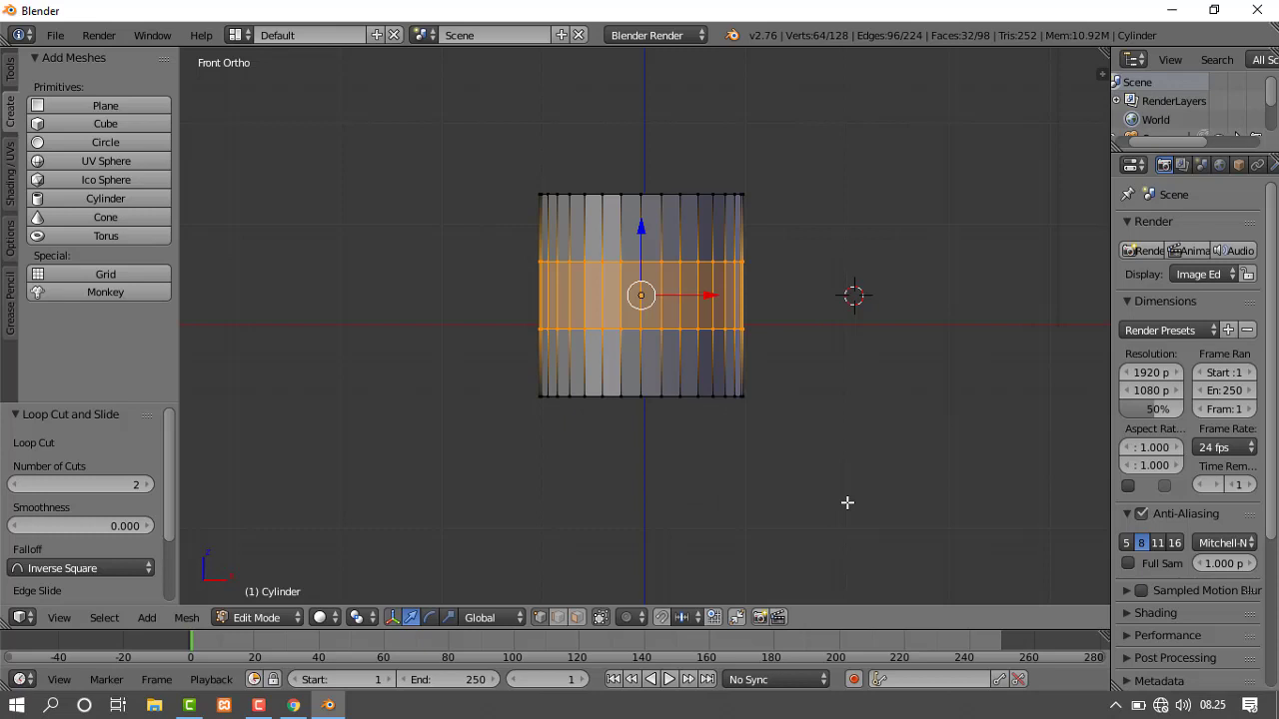
# Clear the mesh selection and set up edge selection mode with wireframe viewport shading.
pyautogui.press('a')
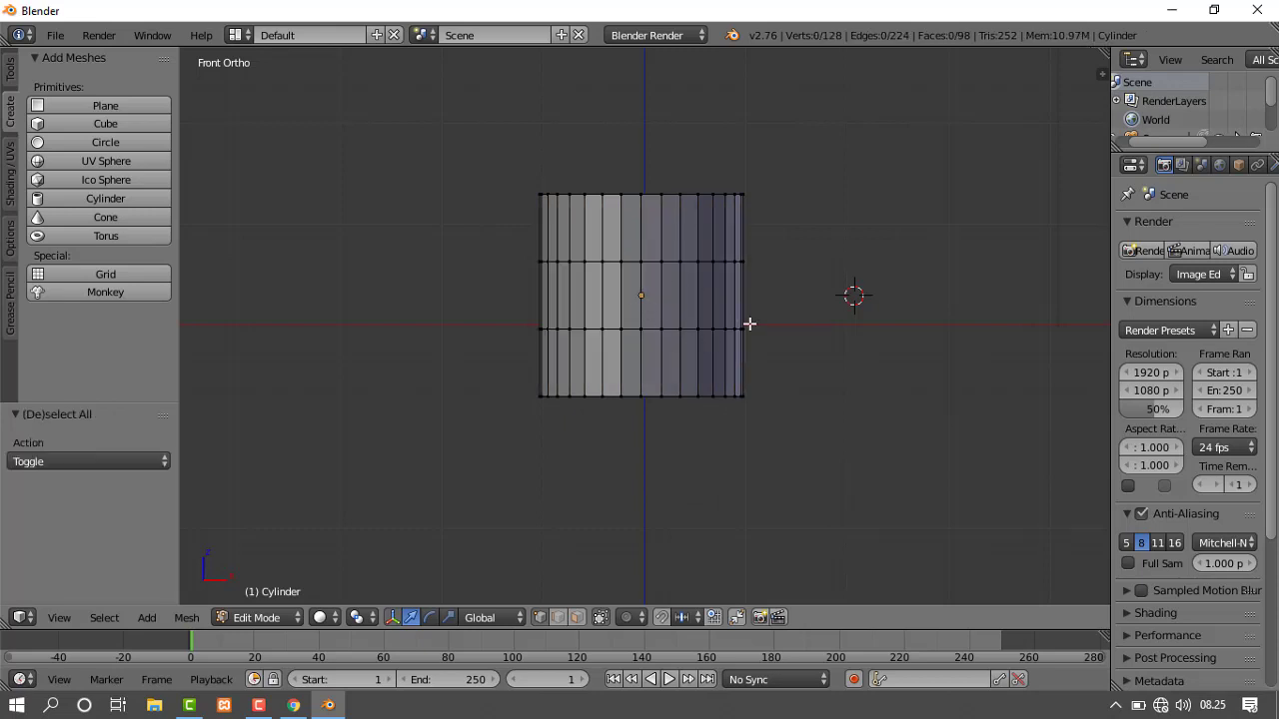
pyautogui.click(560, 617)
pyautogui.click(321, 617)
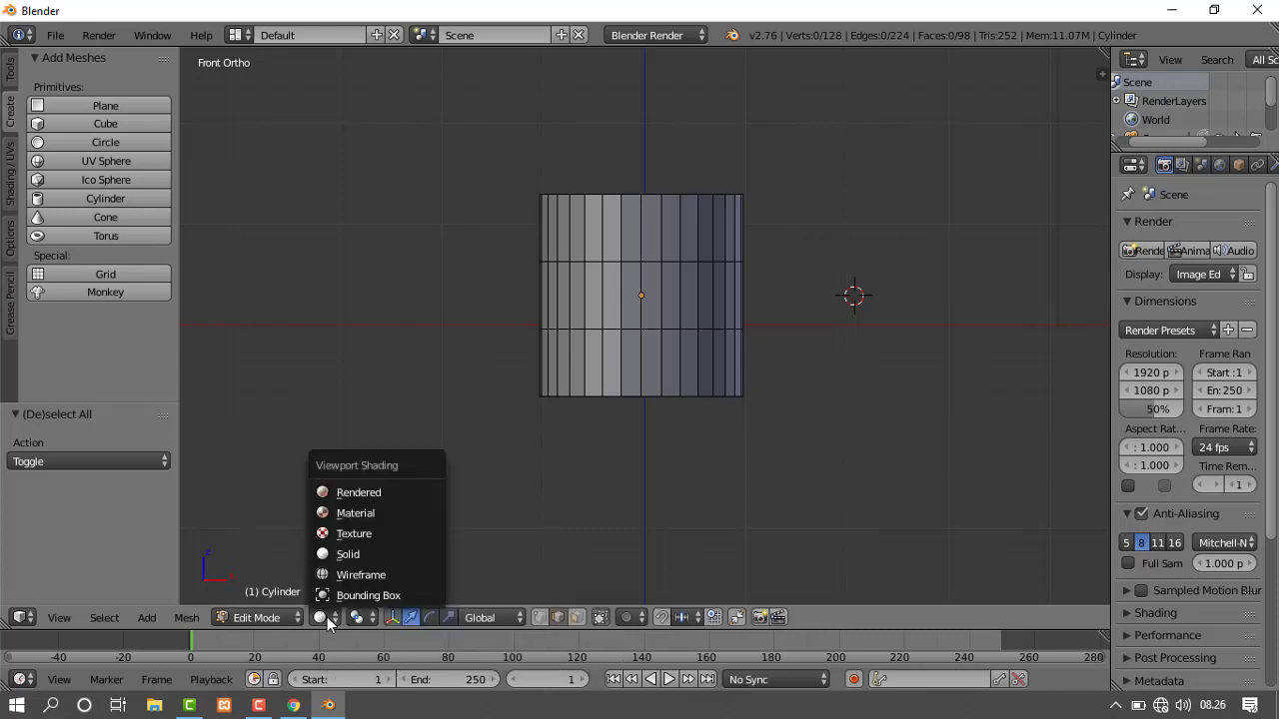
pyautogui.click(358, 577)
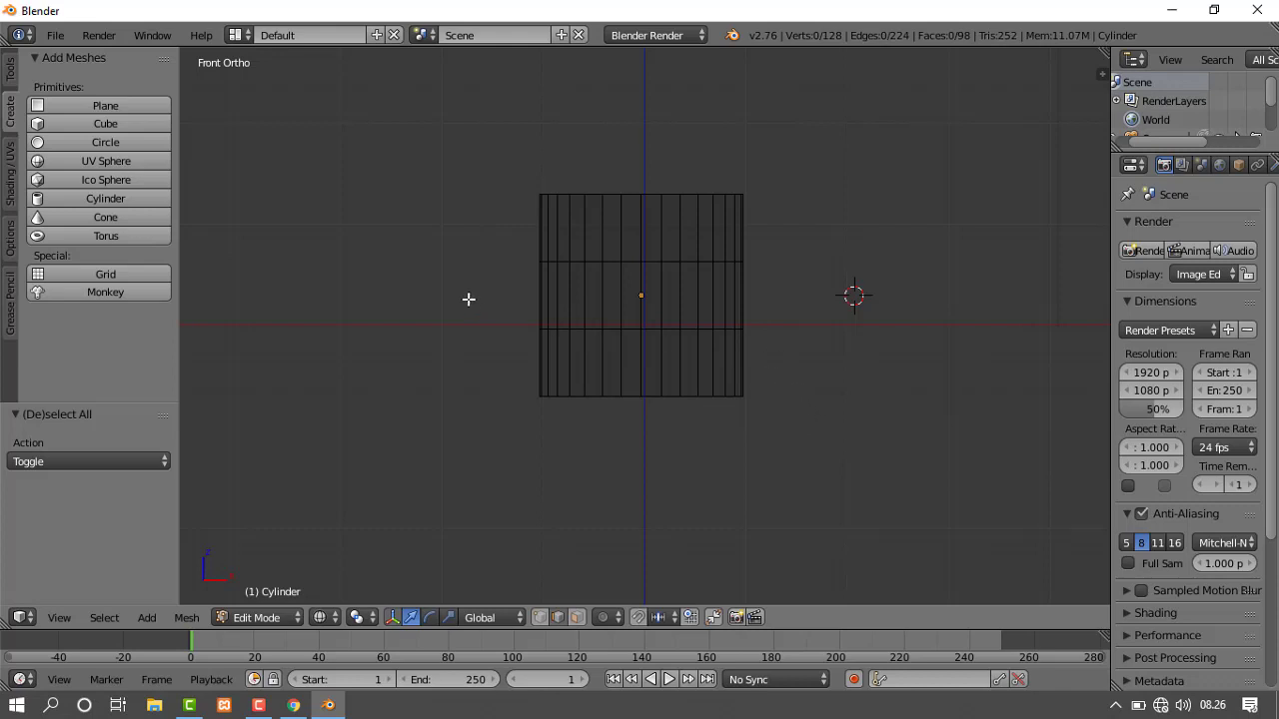
# Box-select the lower of the two middle edge loops and scale it up uniformly by about 1.39.
pyautogui.press('b')
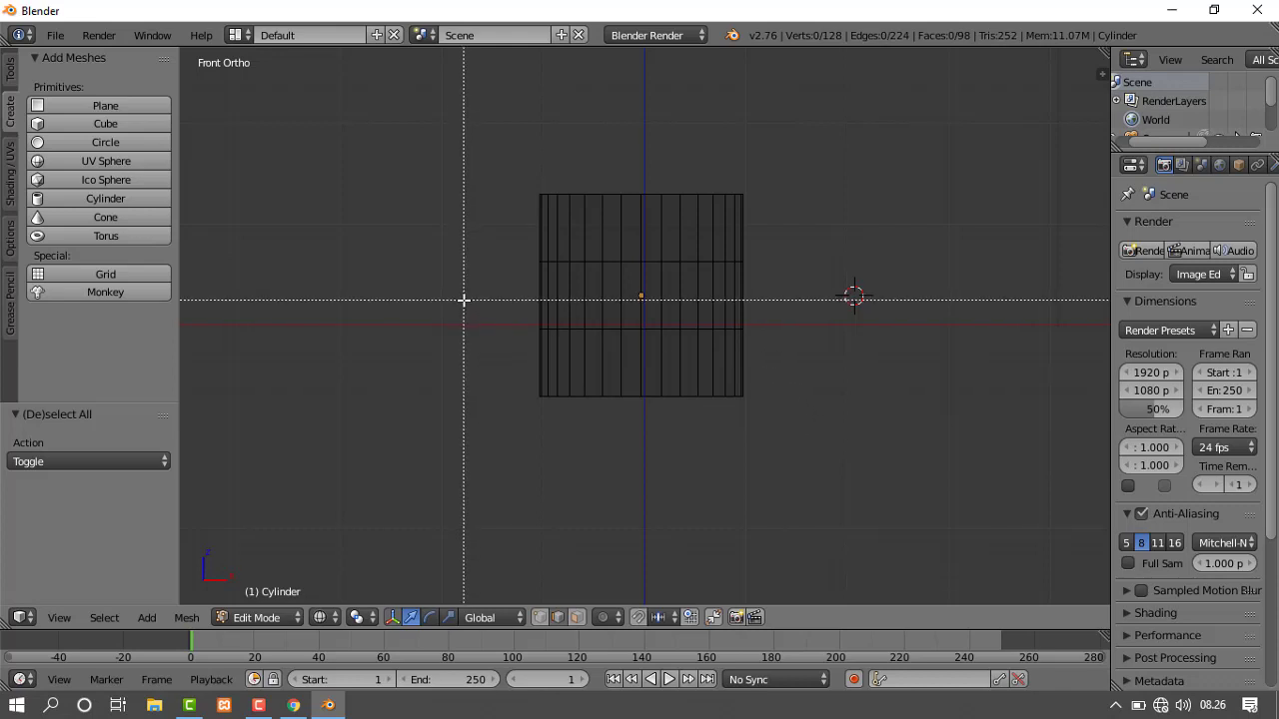
pyautogui.moveTo(464, 300); pyautogui.dragTo(799, 353)
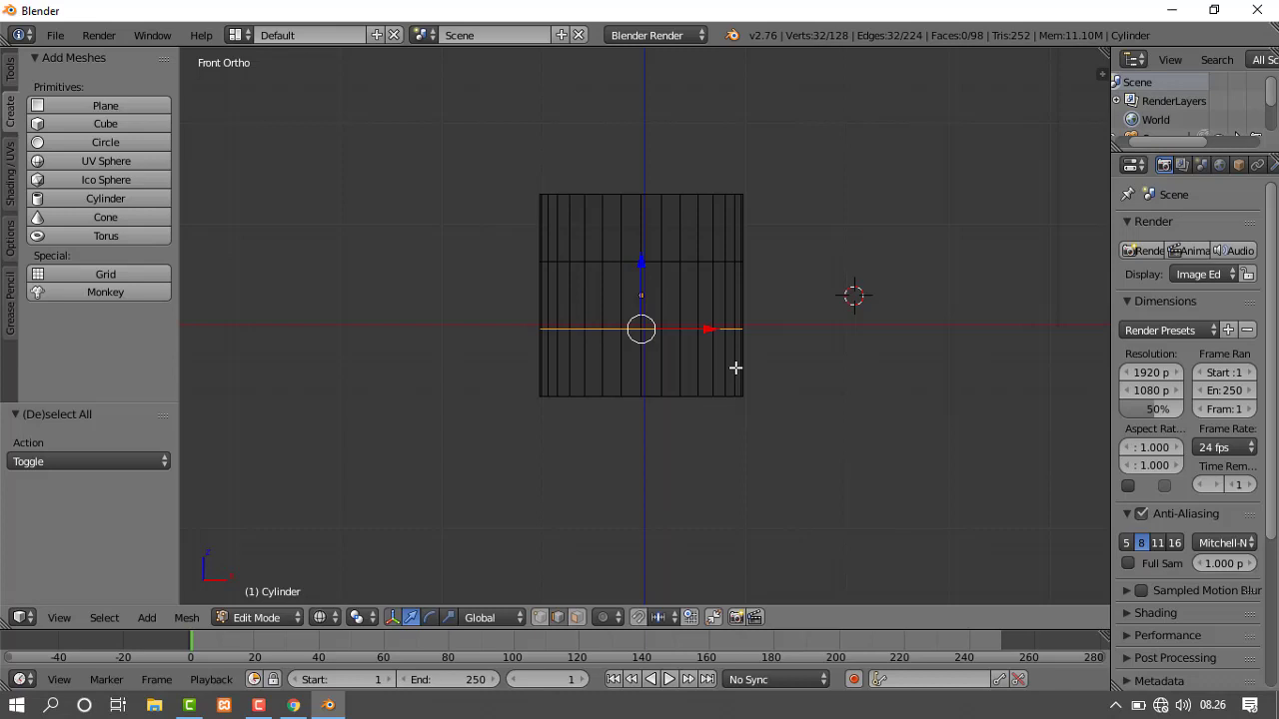
pyautogui.press('s')
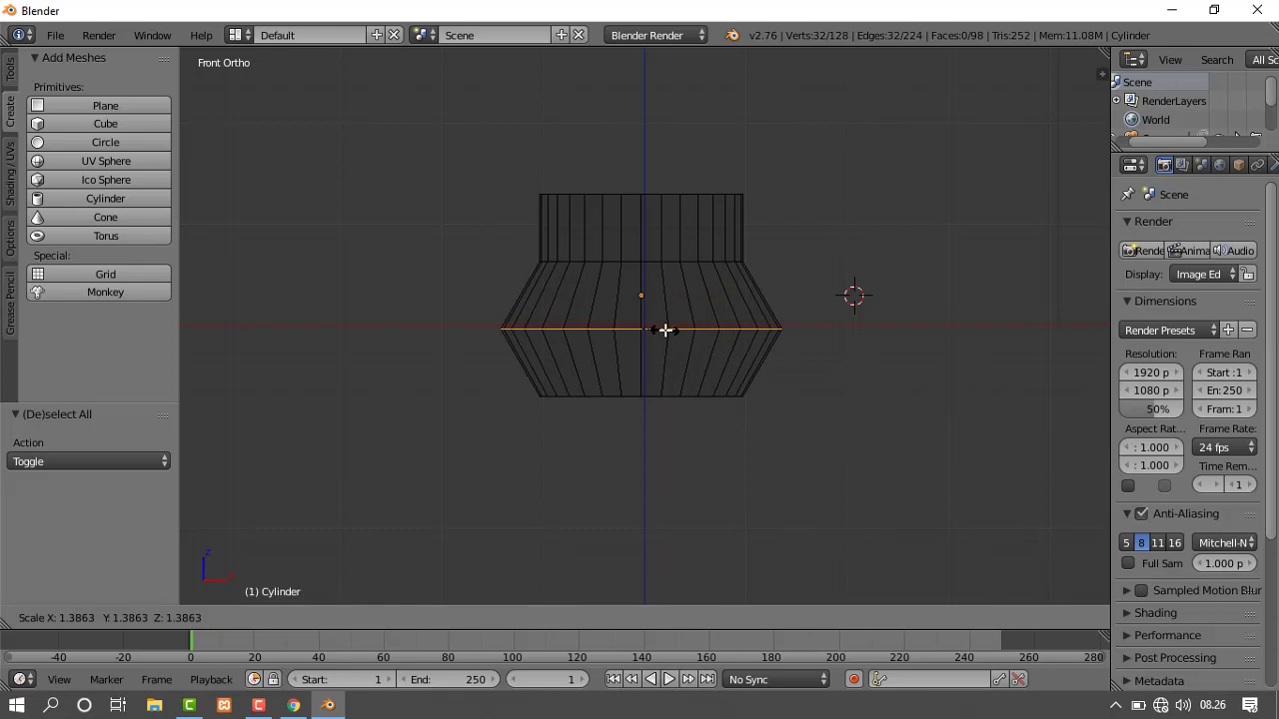
pyautogui.click(665, 330)
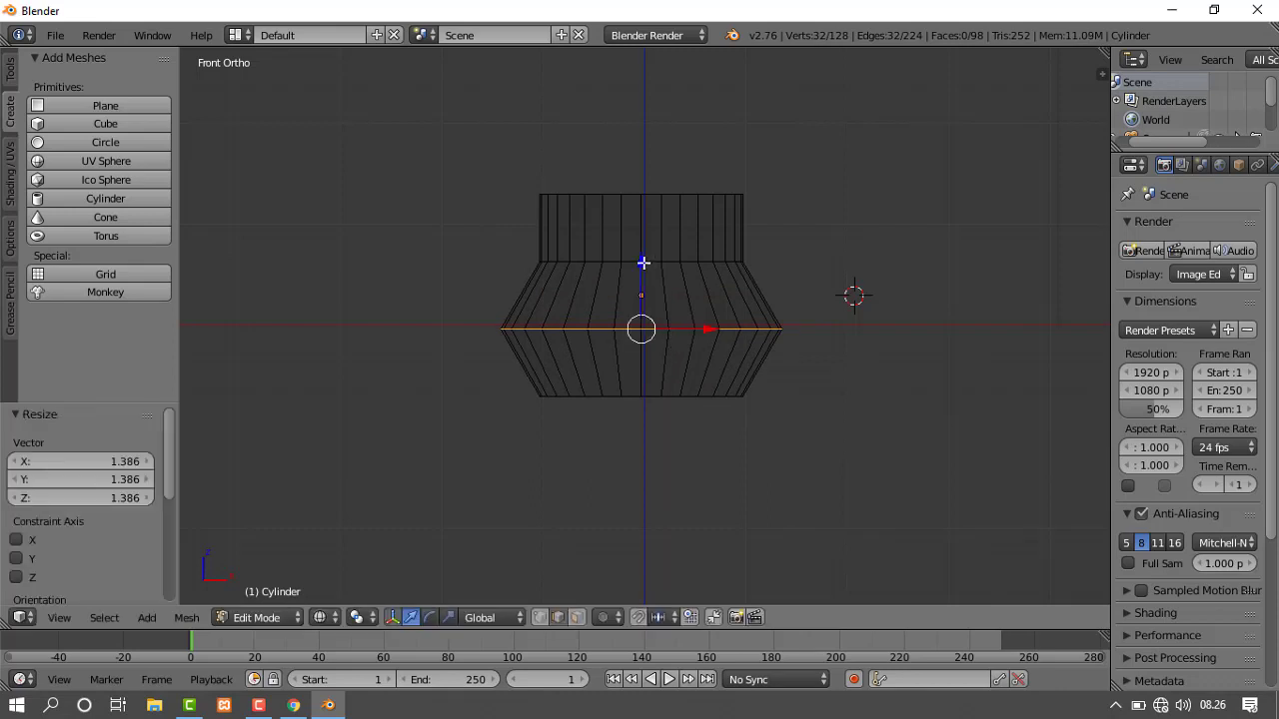
# Move the widened edge loop down 0.12 along Z, and the upper middle edge loop down 0.462 along Z.
pyautogui.moveTo(644, 263); pyautogui.dragTo(643, 277)
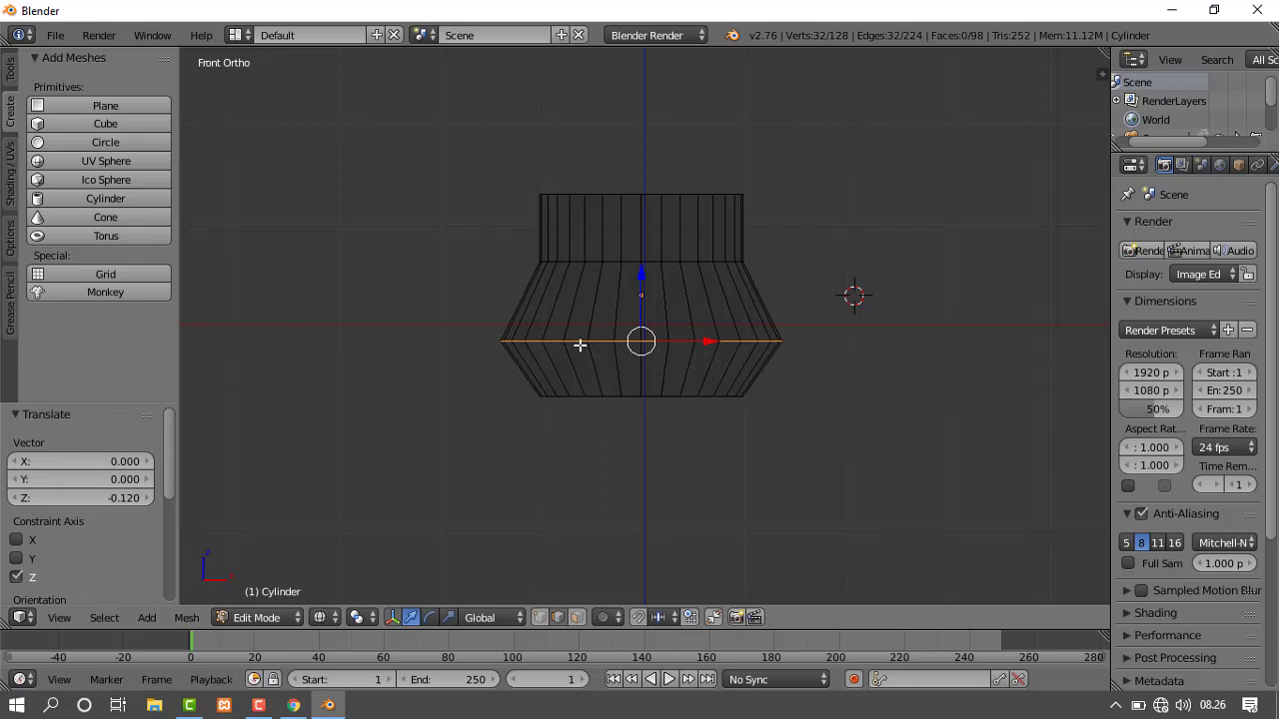
pyautogui.press('a')
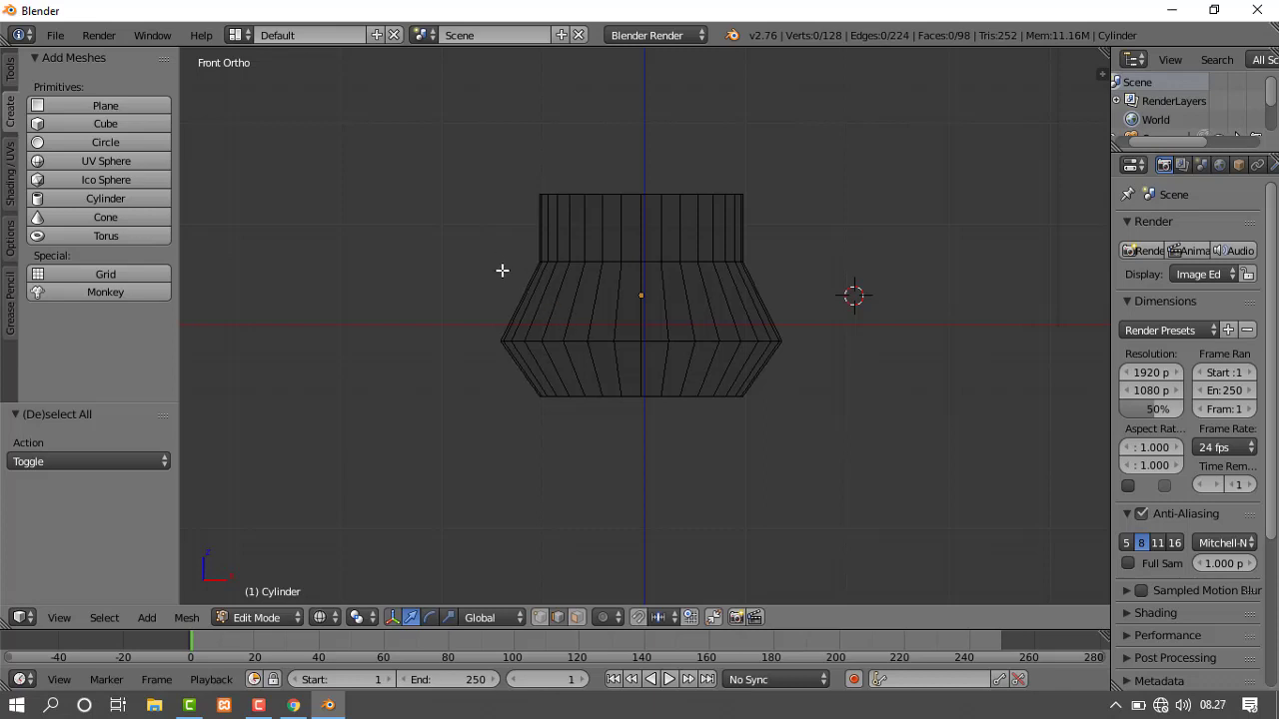
pyautogui.press('b')
pyautogui.moveTo(483, 242); pyautogui.dragTo(811, 283)
pyautogui.moveTo(645, 206); pyautogui.dragTo(640, 253)
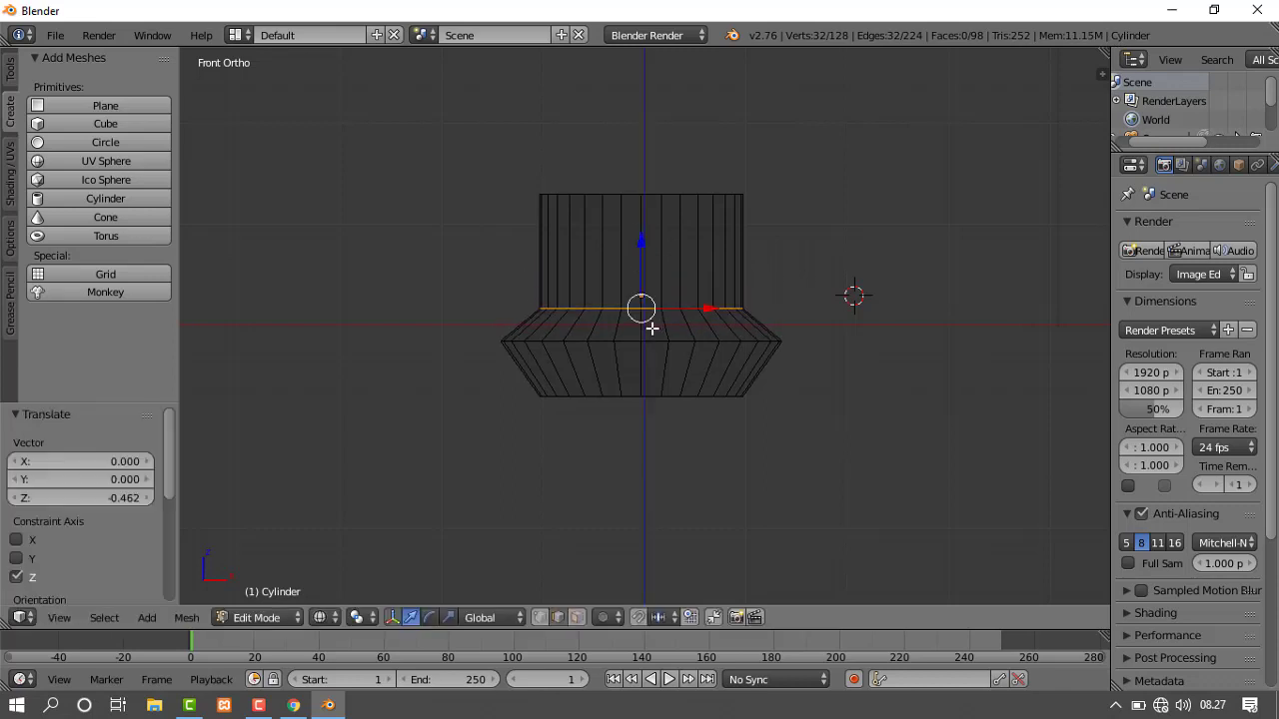
# Scale the upper middle edge loop up uniformly by 1.543 and clear the selection.
pyautogui.press('s')
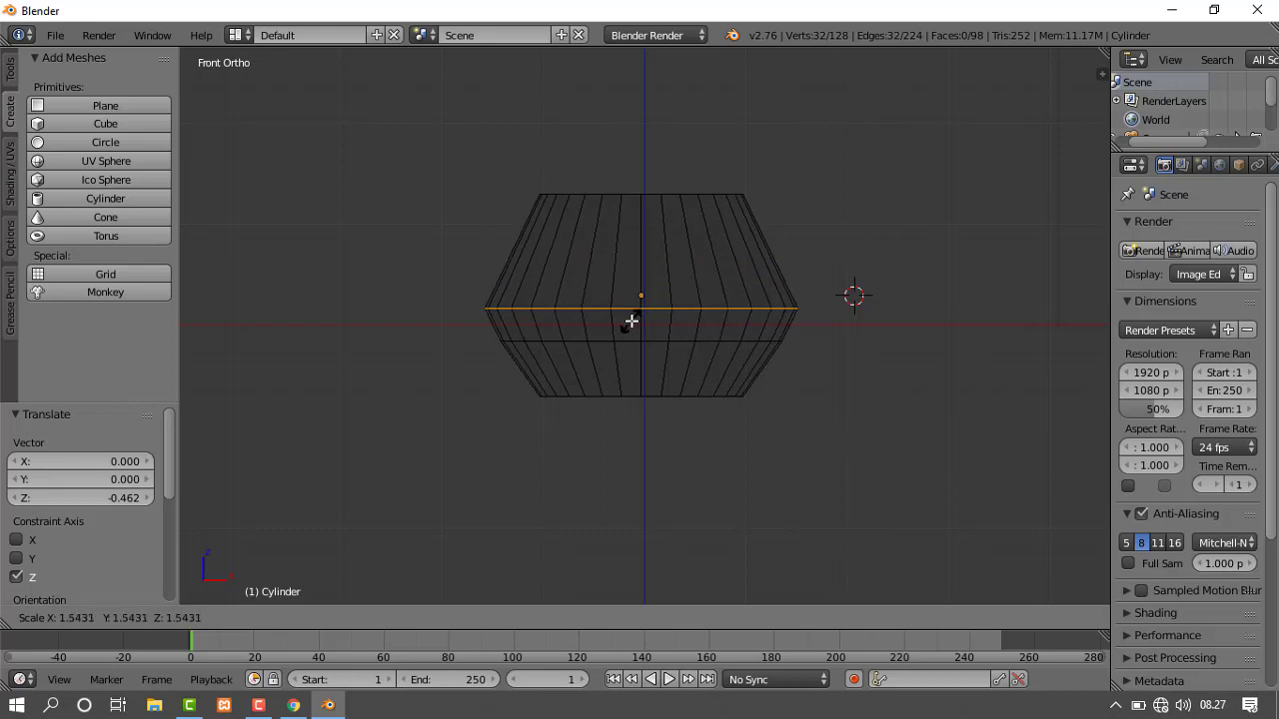
pyautogui.click(632, 321)
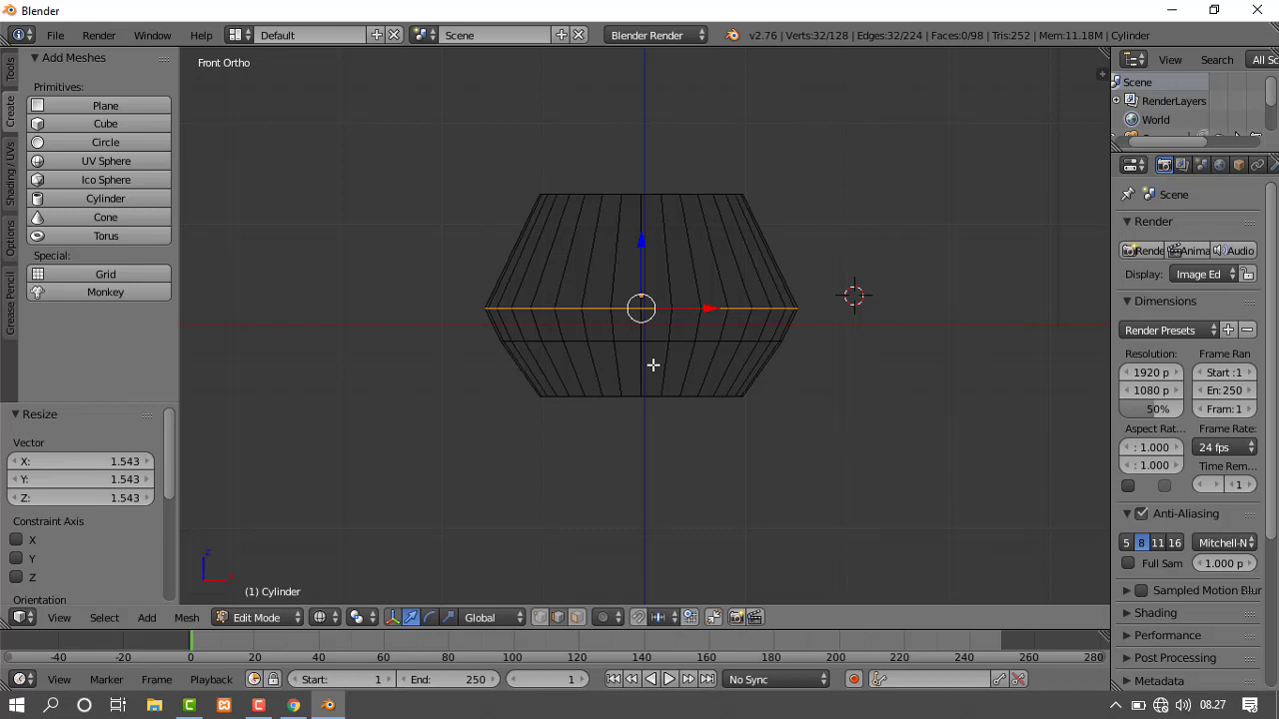
pyautogui.press('a')
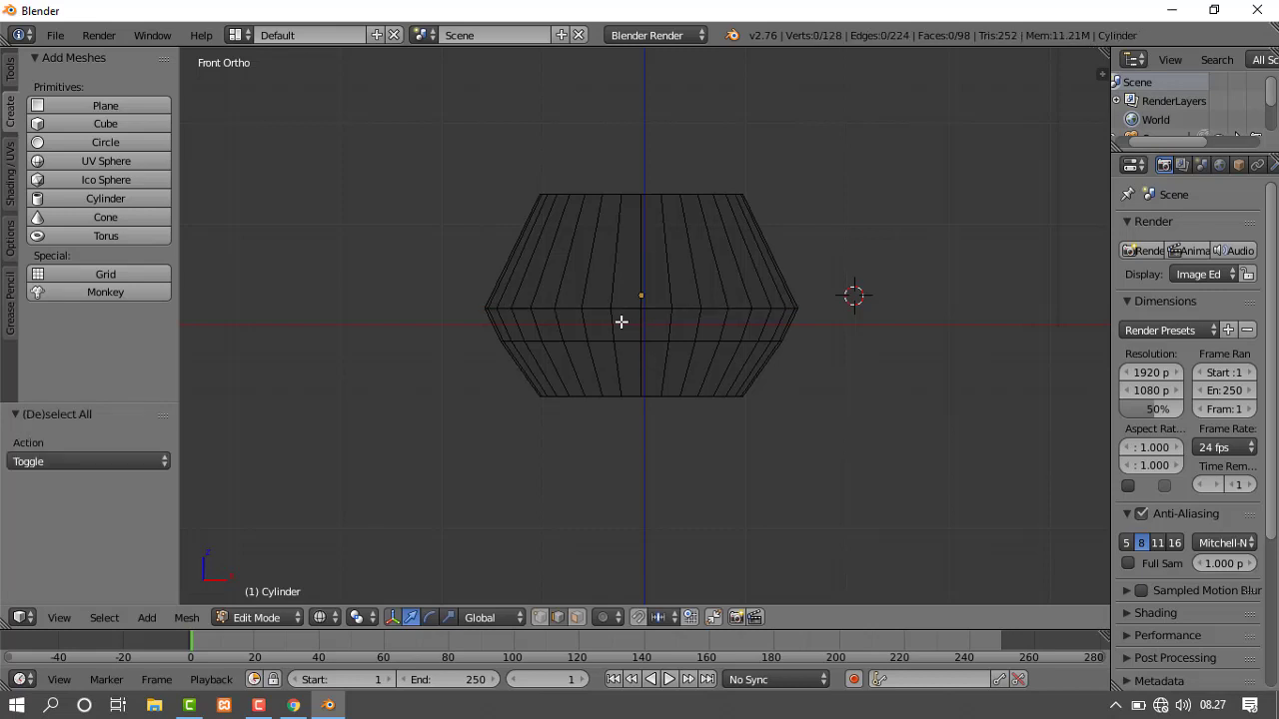
# Box-select the cylinder's top rim, lower it 0.776 along Z and scale it up uniformly by 1.568.
pyautogui.press('b')
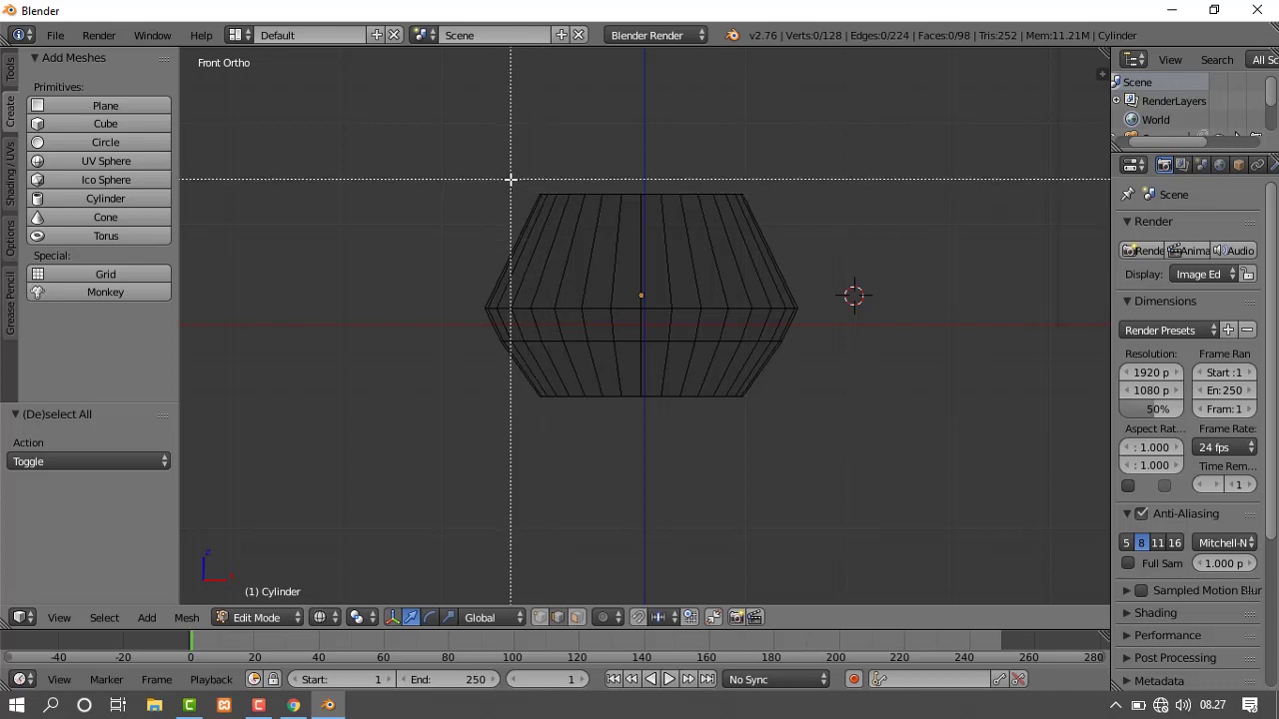
pyautogui.moveTo(479, 177); pyautogui.dragTo(802, 221)
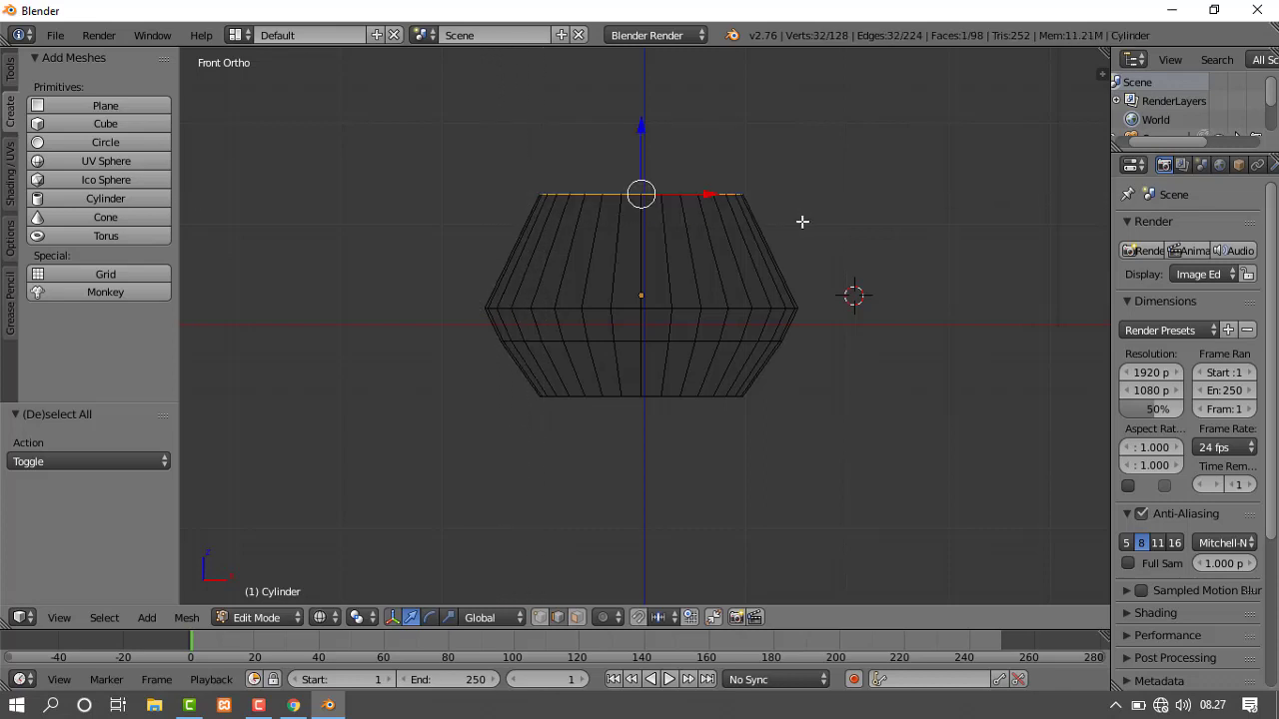
pyautogui.moveTo(642, 128); pyautogui.dragTo(635, 209)
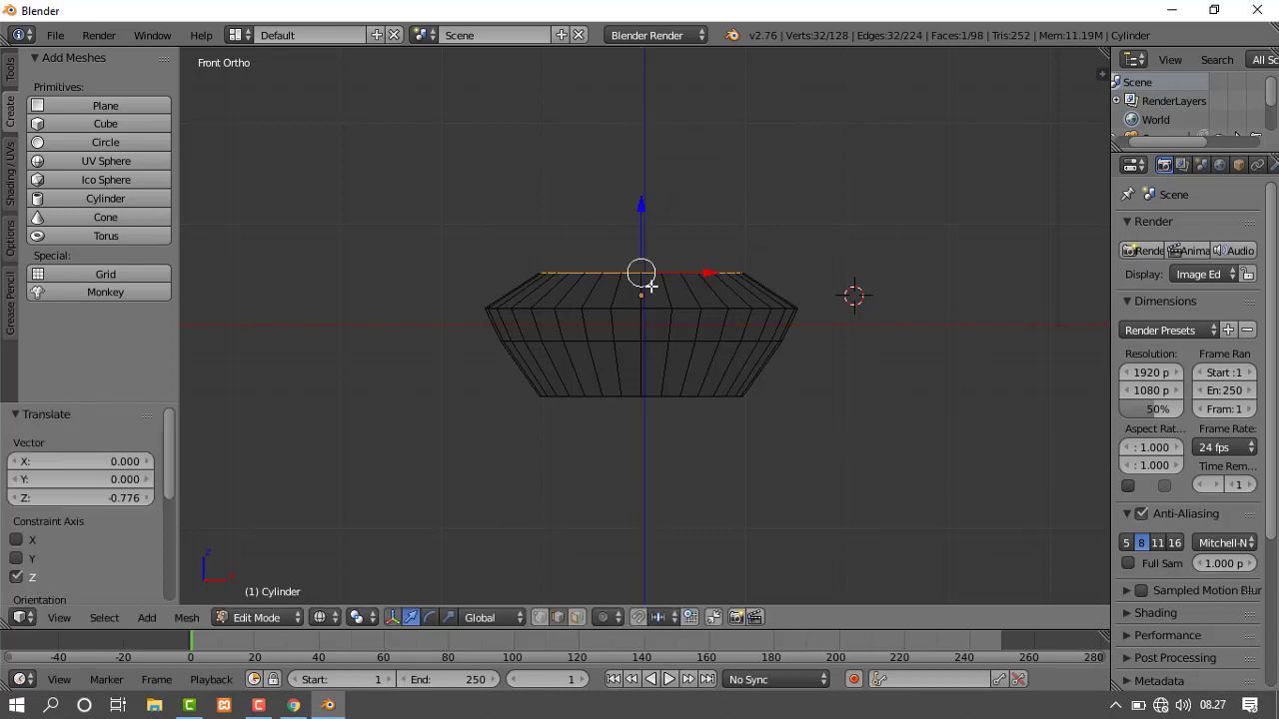
pyautogui.press('s')
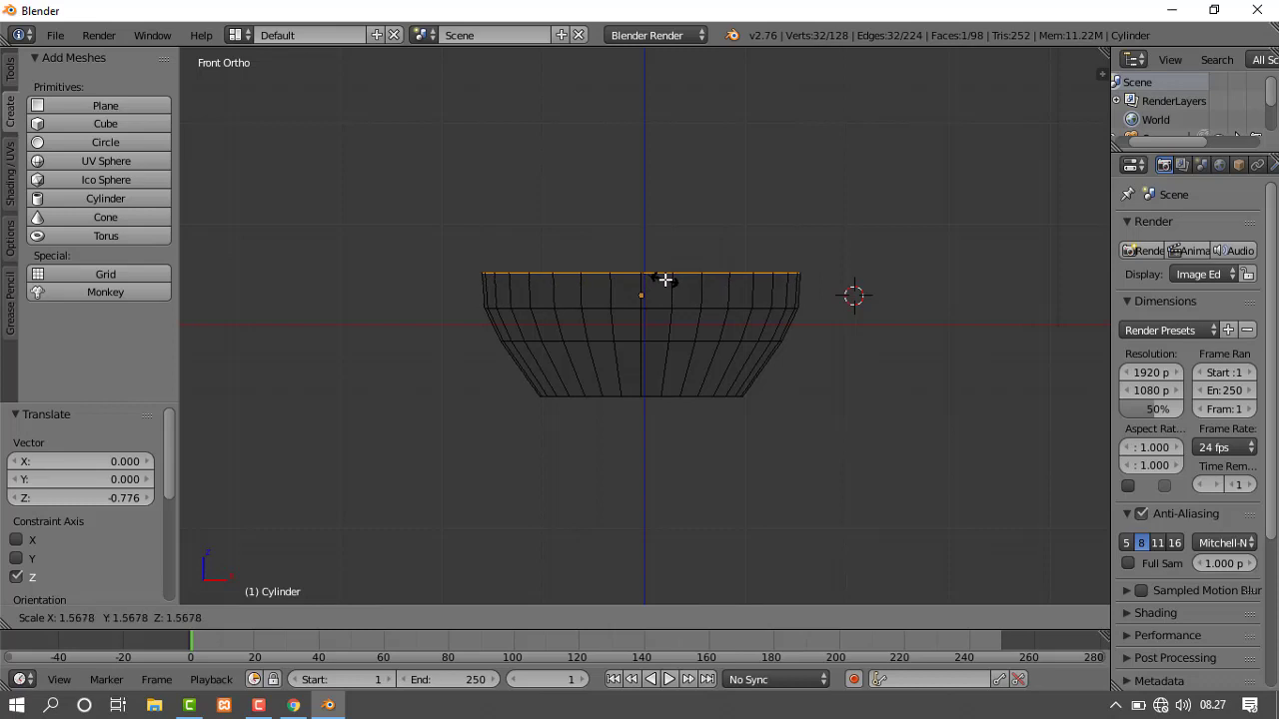
pyautogui.click(665, 280)
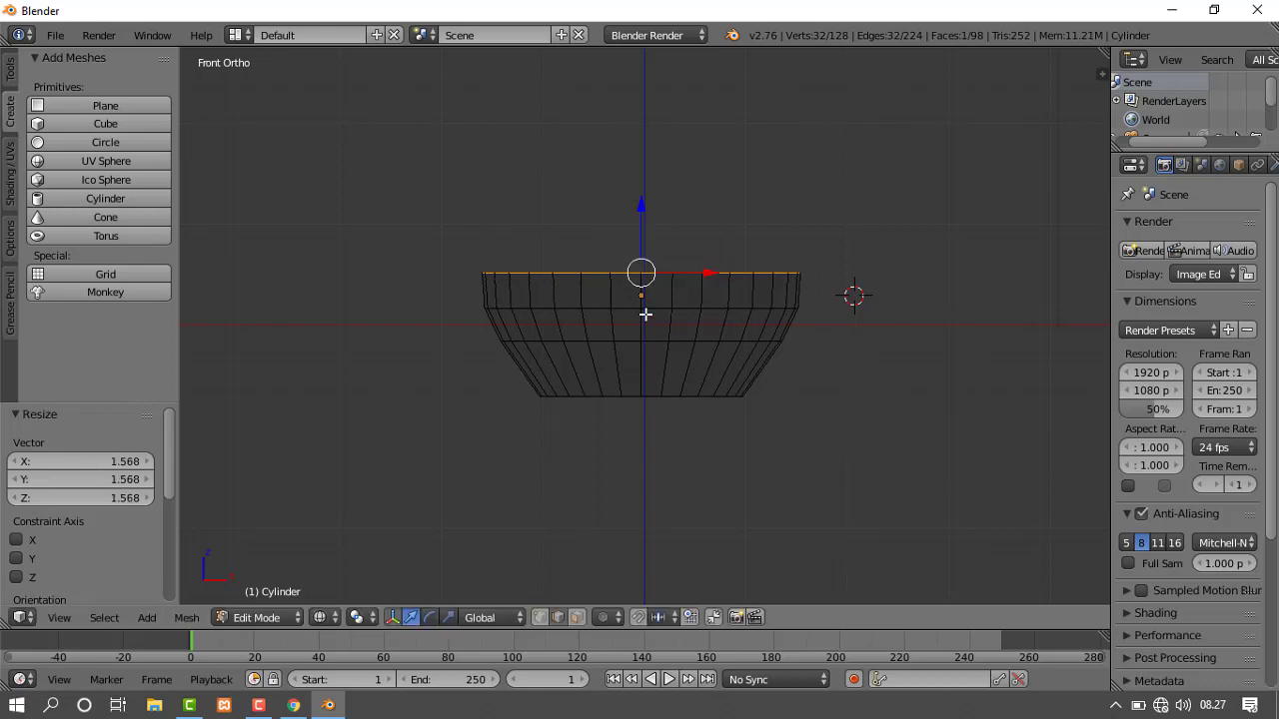
# Set the viewport shading to Solid and return to Object Mode to inspect the bowl shape from above.
pyautogui.click(328, 618)
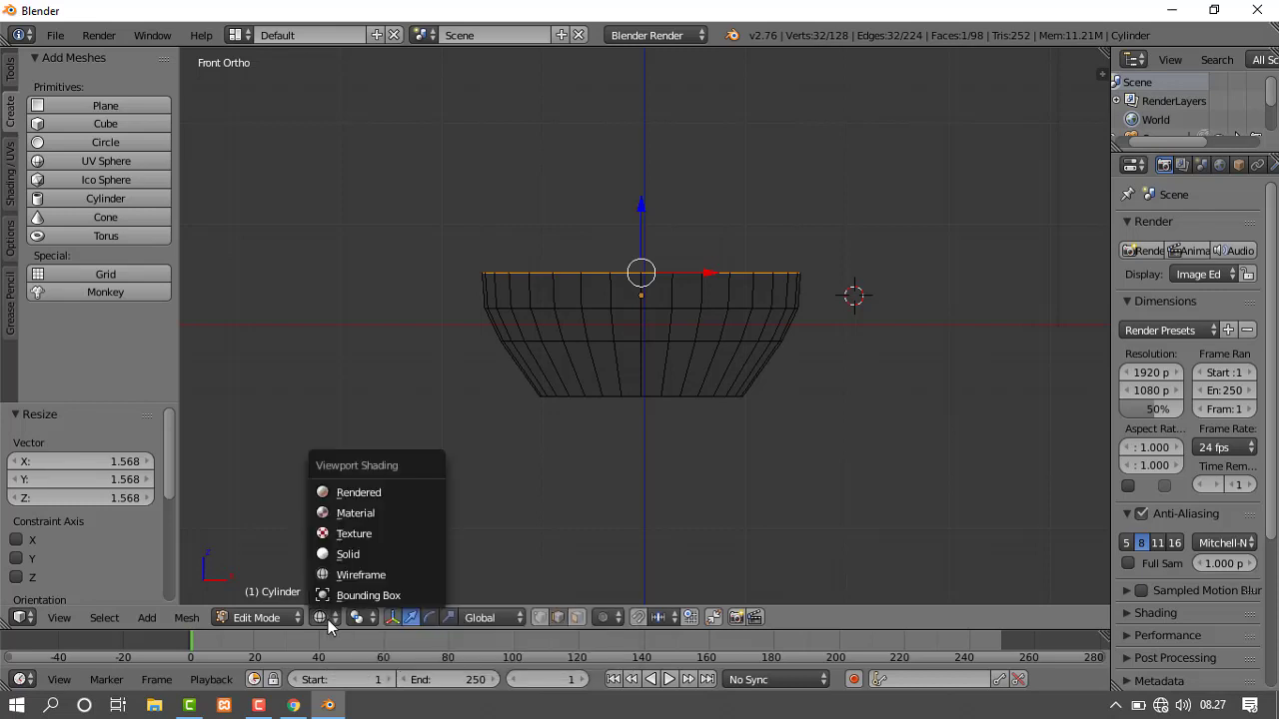
pyautogui.click(351, 555)
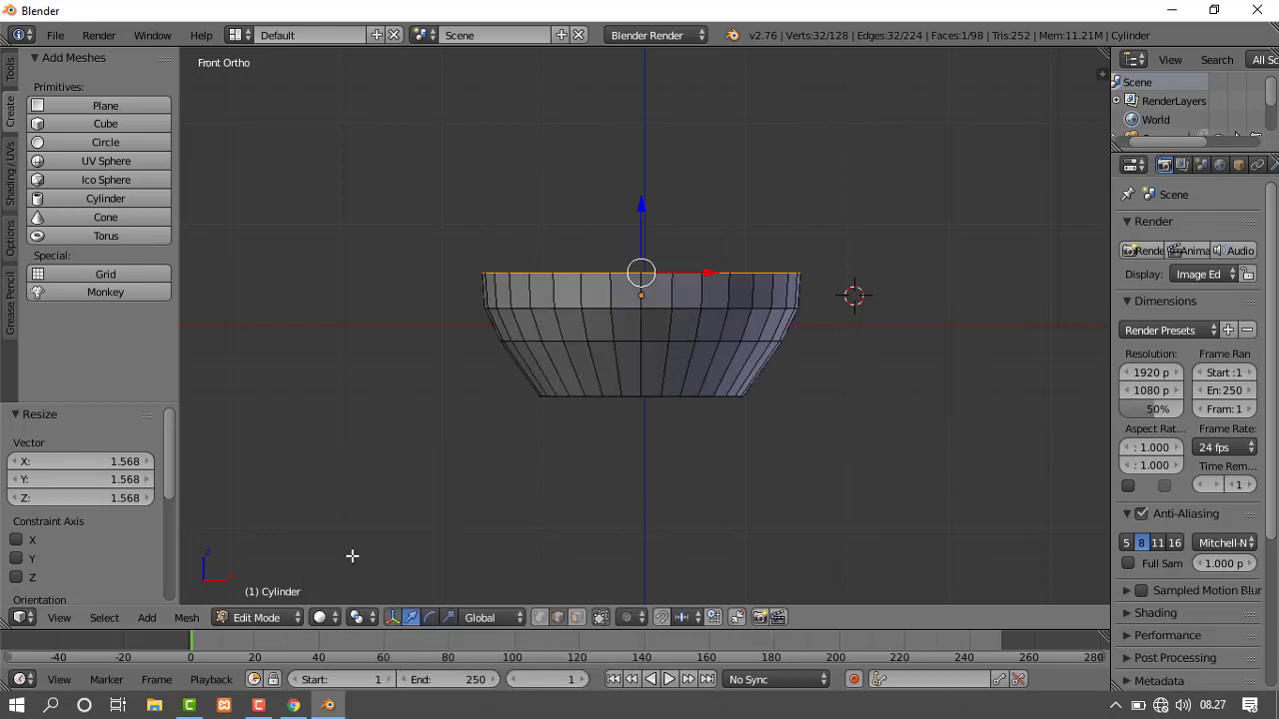
pyautogui.click(270, 620)
pyautogui.click(265, 594)
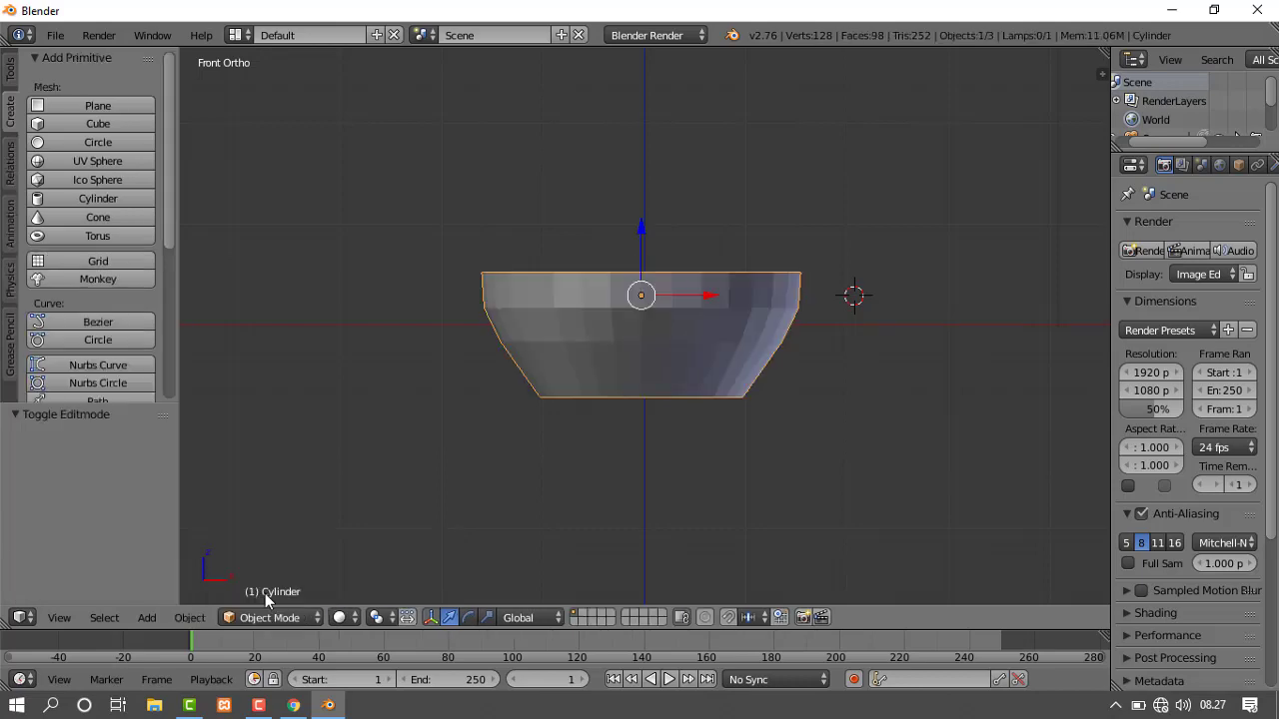
pyautogui.moveTo(739, 350); pyautogui.dragTo(547, 435, button='middle')
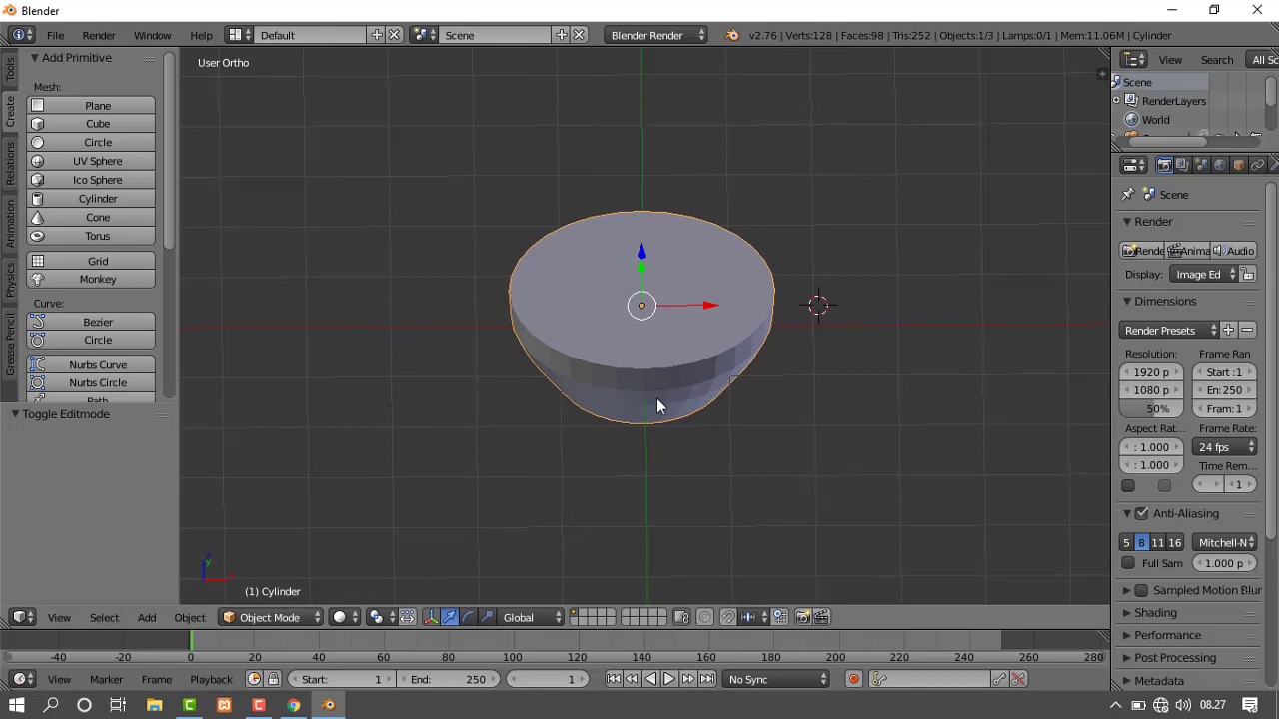
pyautogui.moveTo(672, 338); pyautogui.dragTo(704, 318, button='middle')
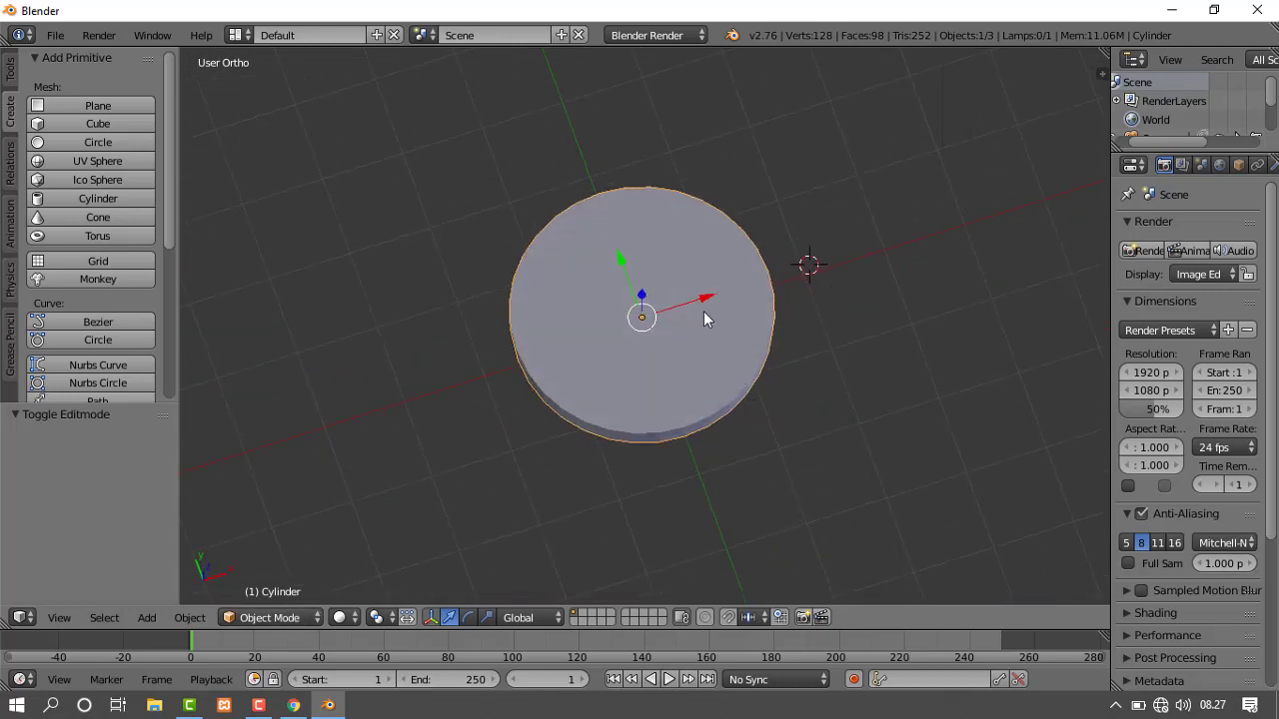
# Return to Edit Mode and select the bowl's flat bottom face in face selection mode.
pyautogui.click(281, 618)
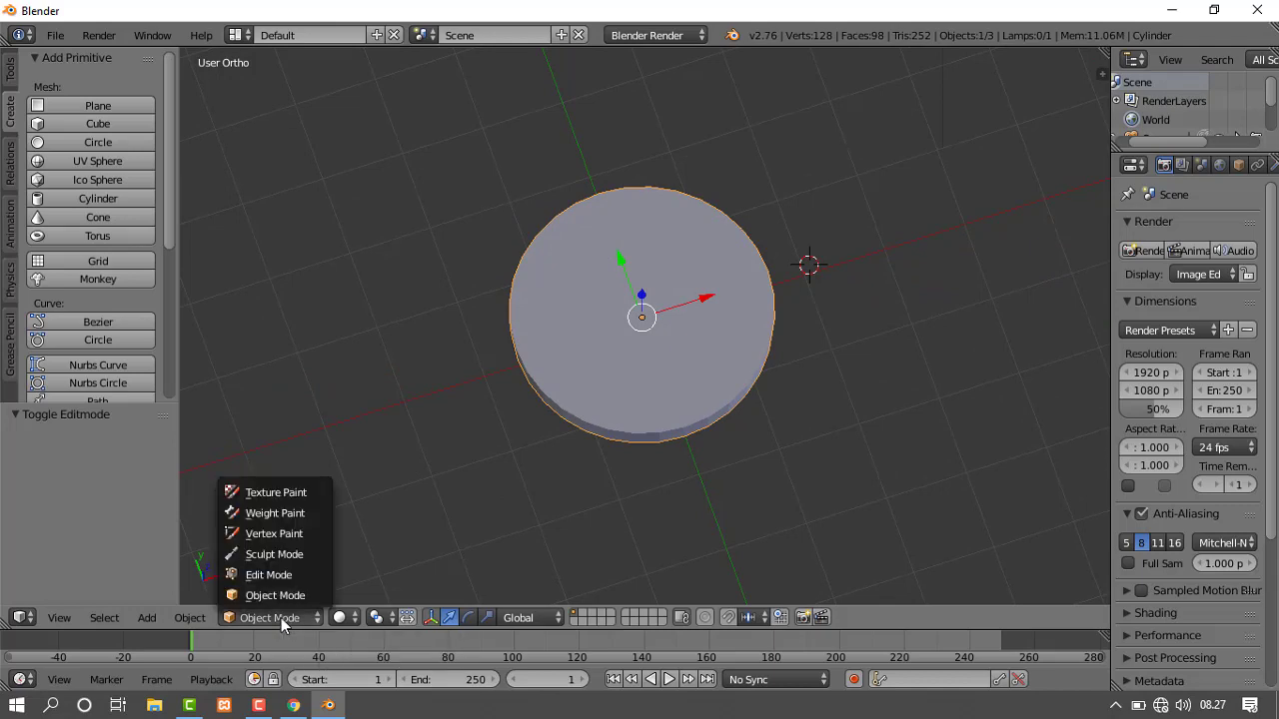
pyautogui.click(275, 577)
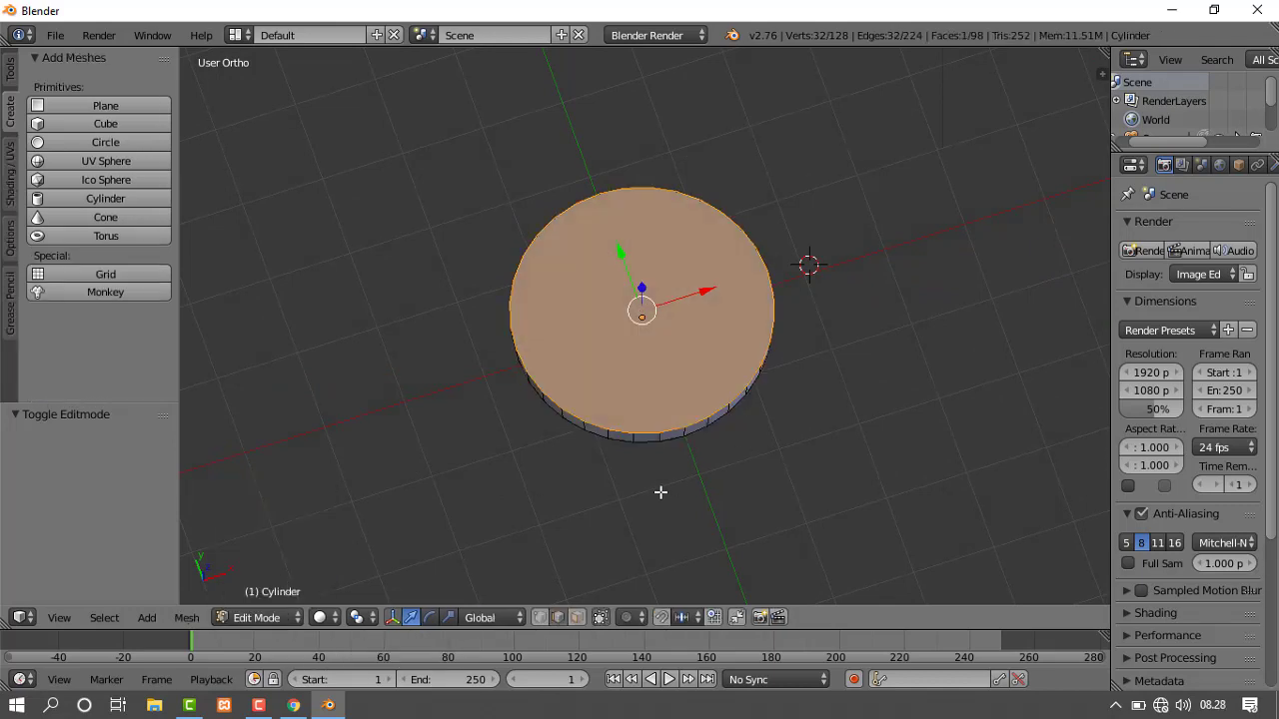
pyautogui.moveTo(663, 490); pyautogui.dragTo(757, 223, button='middle')
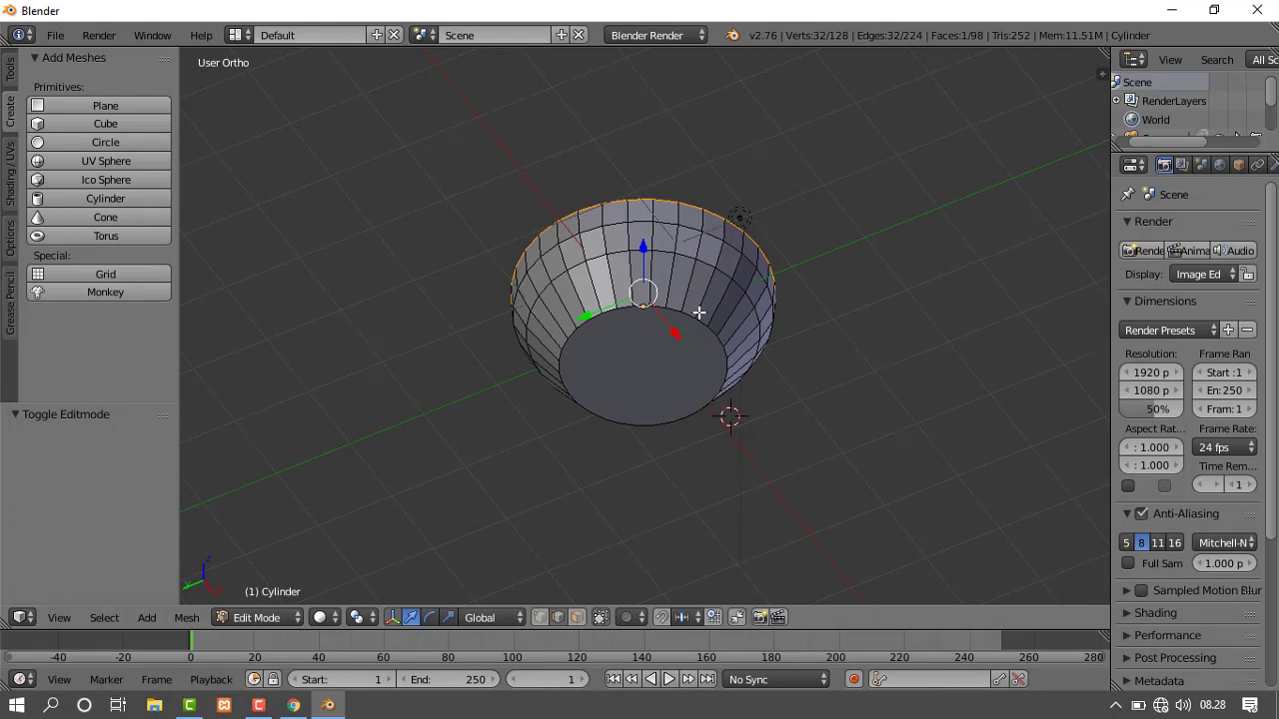
pyautogui.moveTo(665, 379); pyautogui.dragTo(702, 449, button='middle')
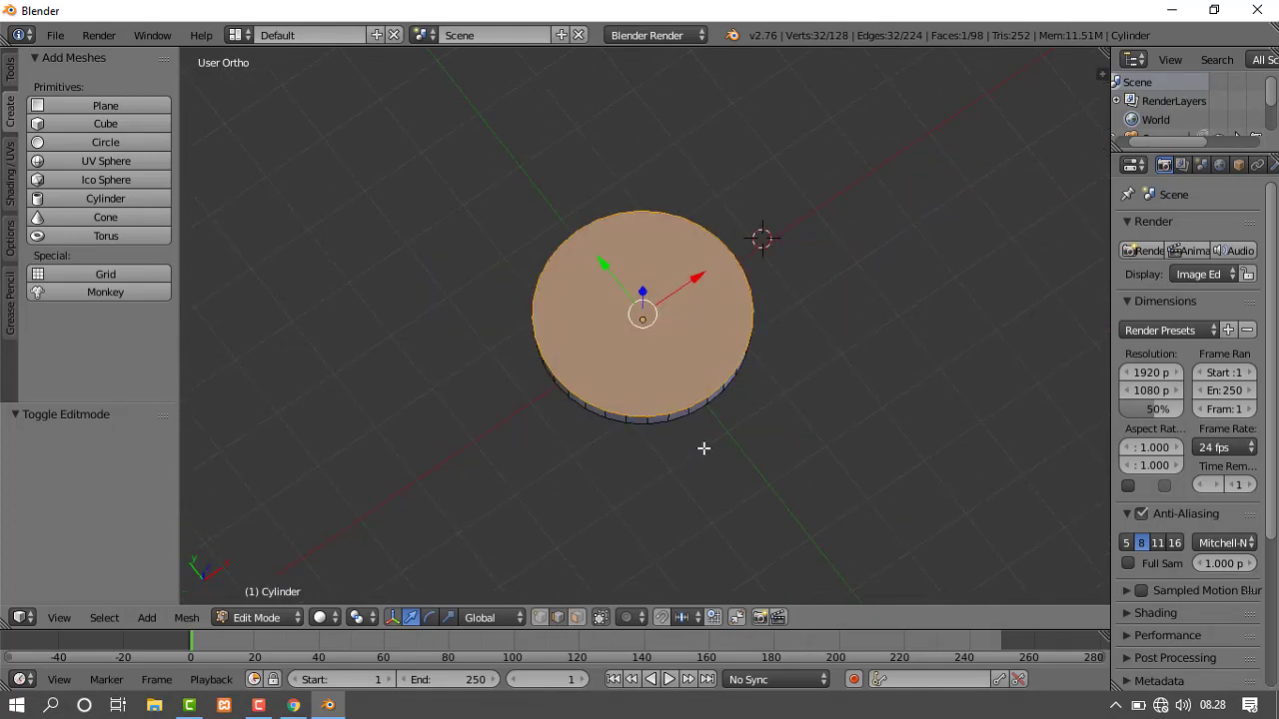
pyautogui.moveTo(635, 504); pyautogui.dragTo(716, 290, button='middle')
pyautogui.scroll(4, 668, 418)
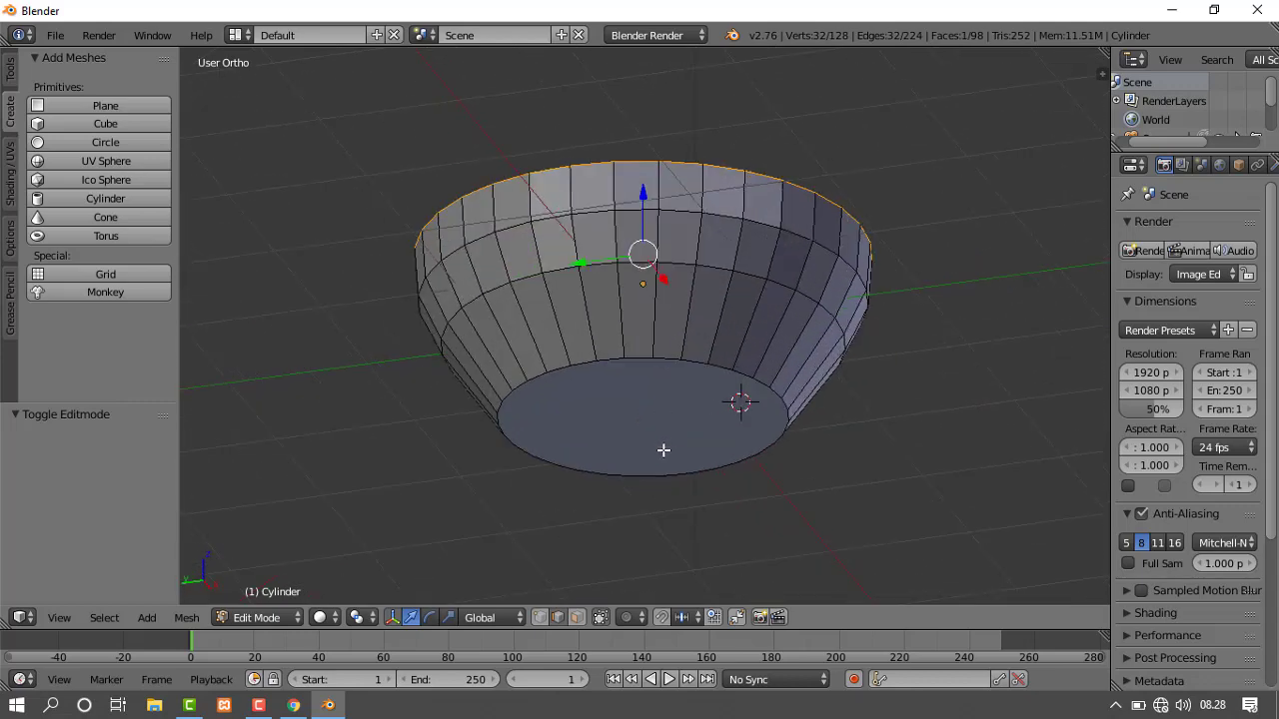
pyautogui.moveTo(653, 489)
pyautogui.mouseDown(button='middle')
pyautogui.moveTo(653, 457)
pyautogui.moveTo(634, 477)
pyautogui.mouseUp(button='middle')
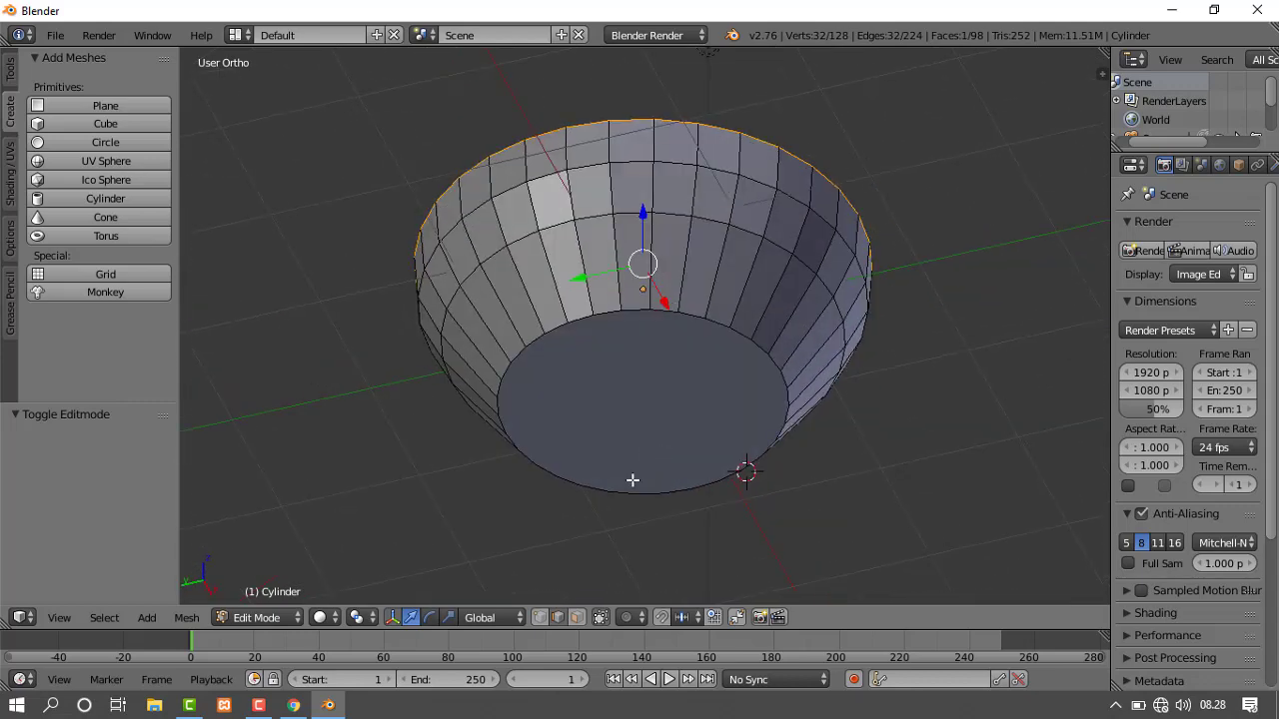
pyautogui.click(577, 618)
pyautogui.rightClick(659, 380)
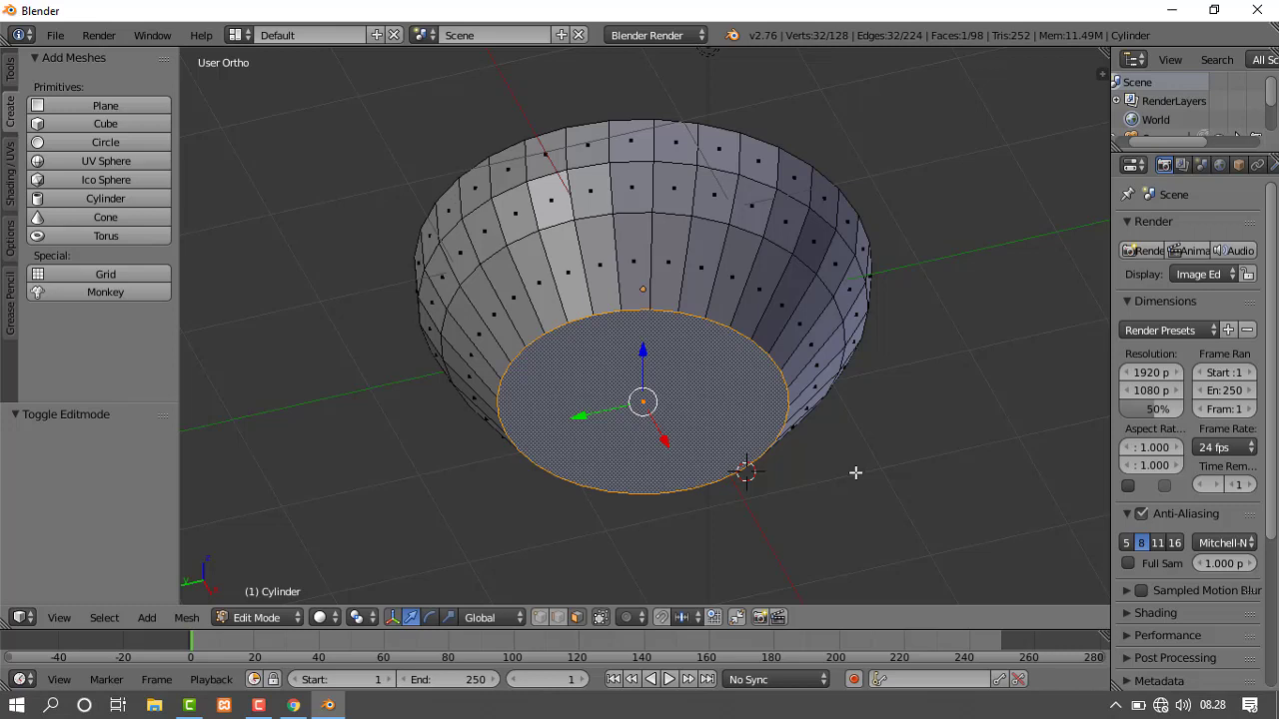
# Extrude the bottom face in place and scale it inward uniformly to 0.79.
pyautogui.press('e')
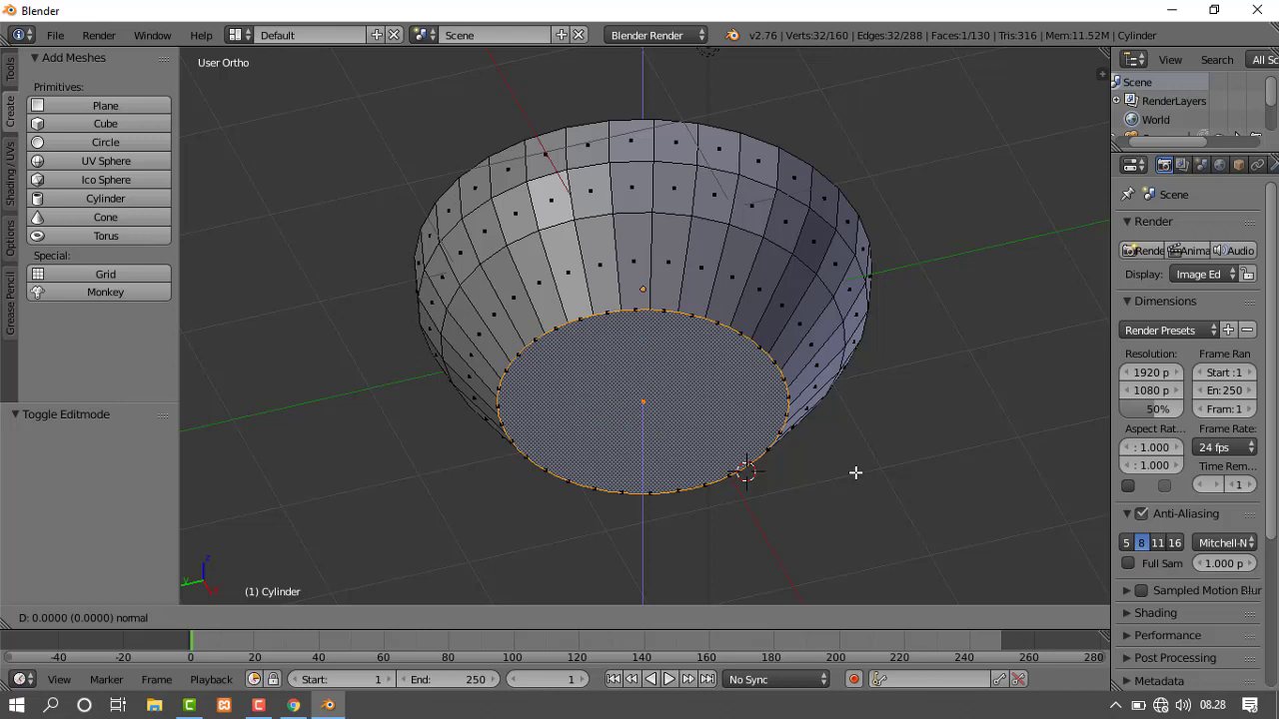
pyautogui.press('s')
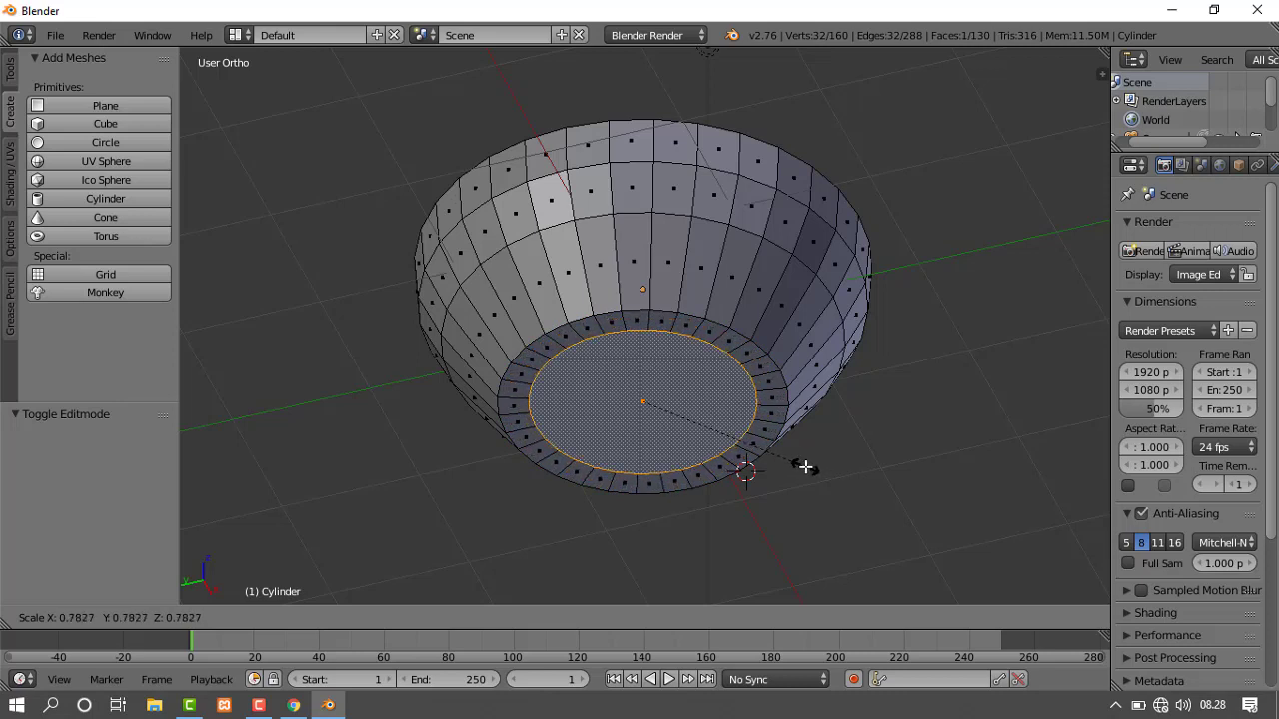
pyautogui.click(805, 466)
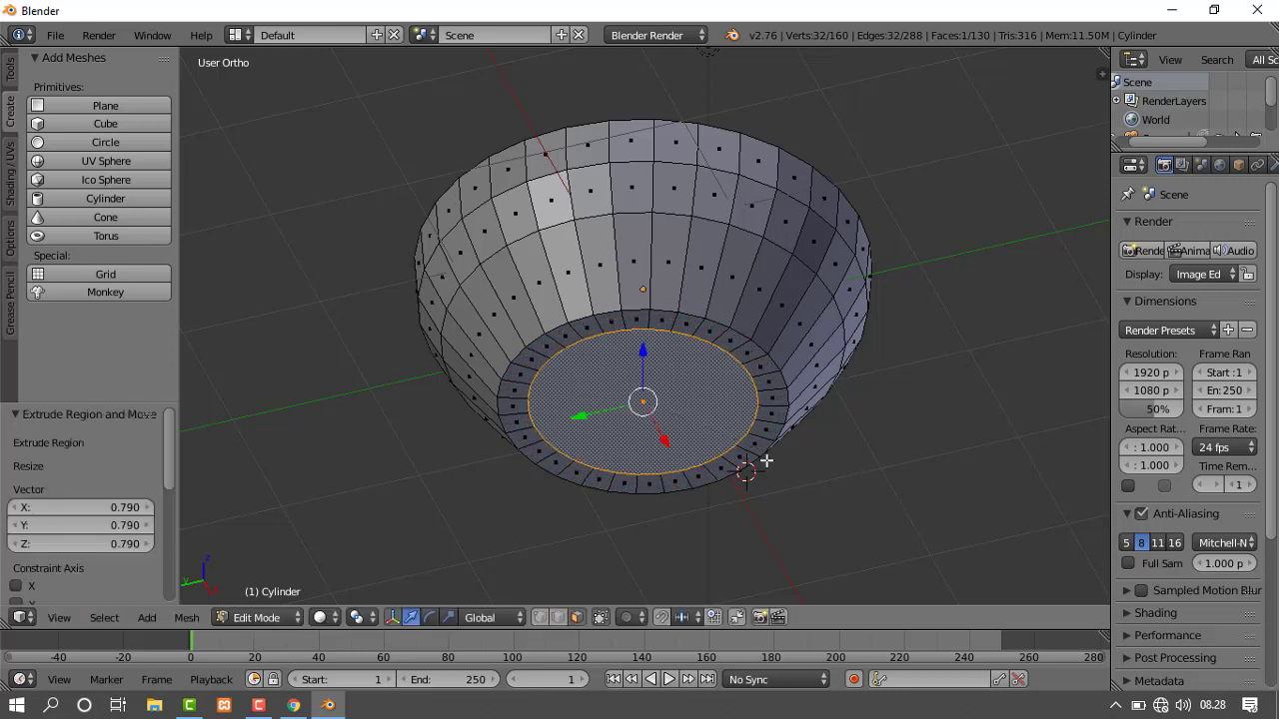
# Lower the inner bottom face along Z by 0.026, plus a further 0.013.
pyautogui.moveTo(743, 343); pyautogui.dragTo(731, 395, button='middle')
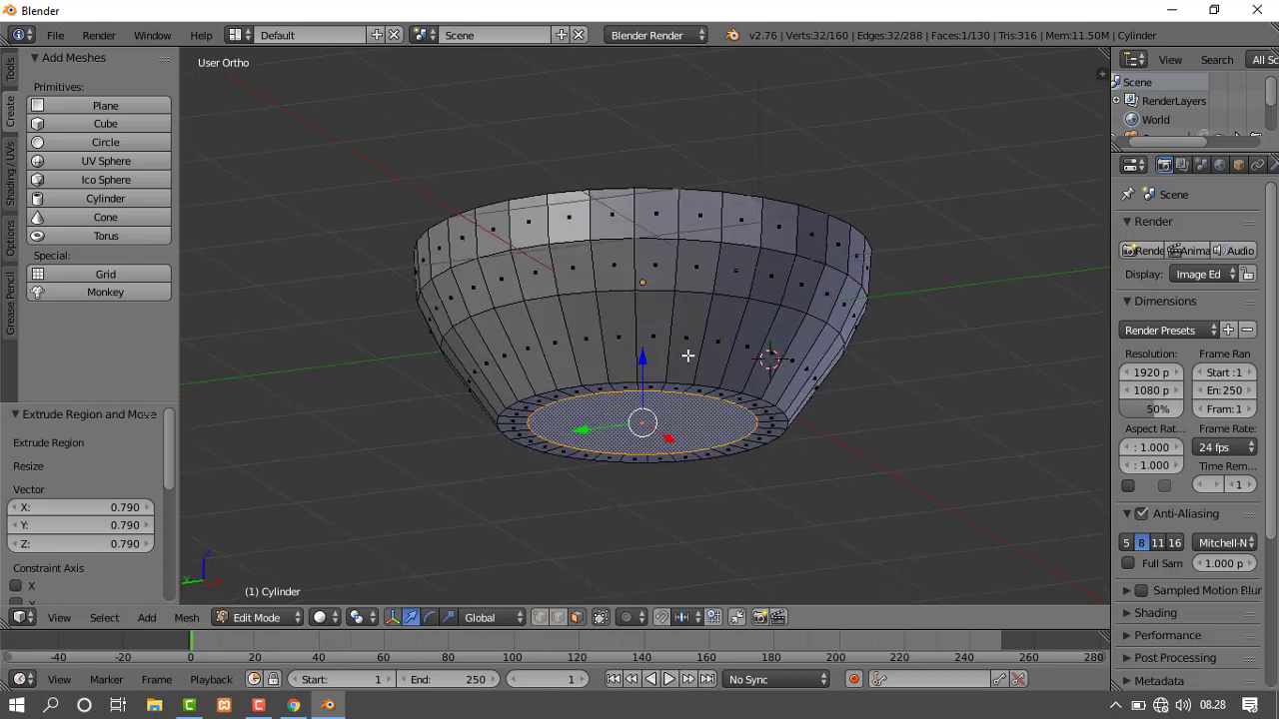
pyautogui.moveTo(687, 355); pyautogui.dragTo(691, 377, button='middle')
pyautogui.press('g')
pyautogui.press('z')
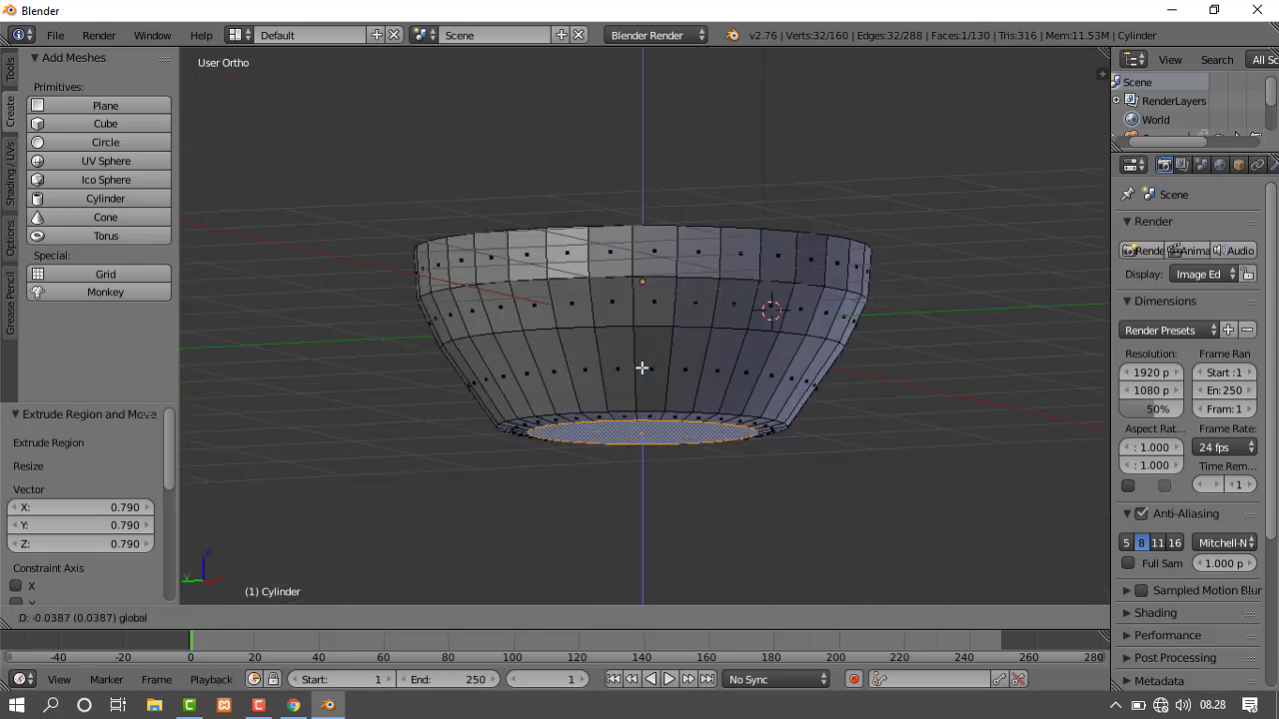
pyautogui.click(642, 367)
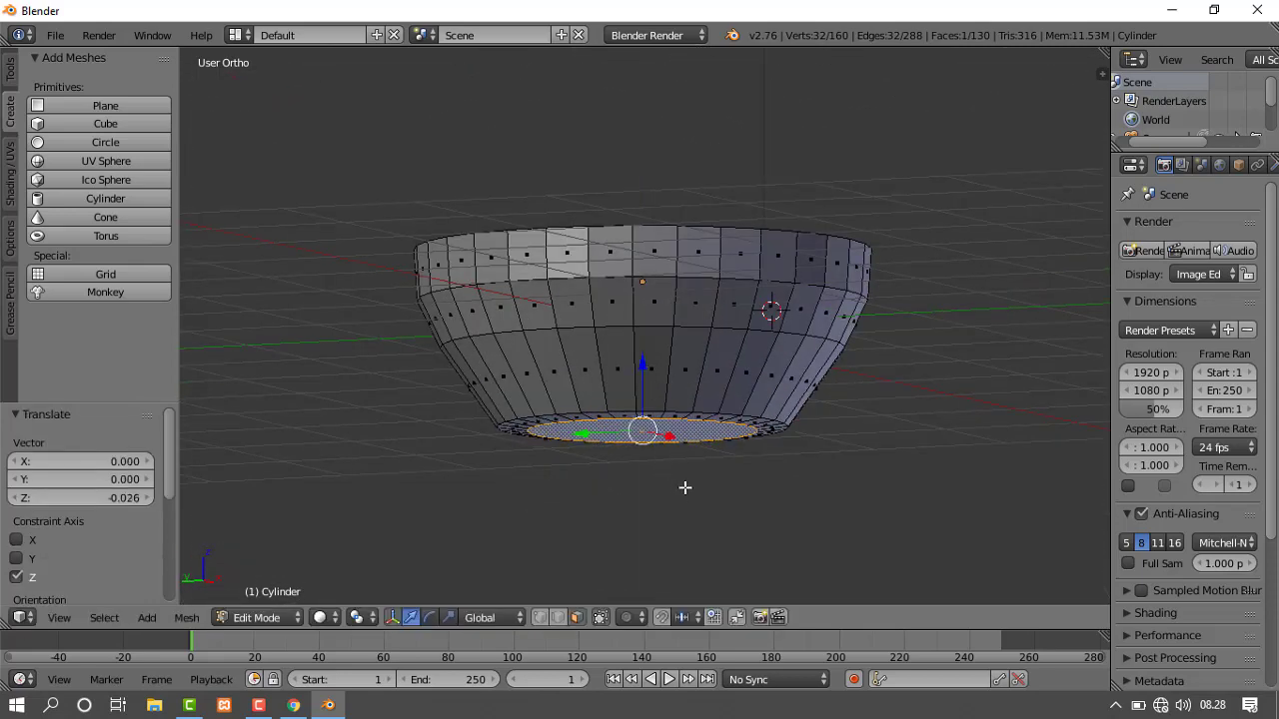
pyautogui.moveTo(685, 489)
pyautogui.mouseDown(button='middle')
pyautogui.moveTo(729, 380)
pyautogui.moveTo(680, 466)
pyautogui.moveTo(669, 522)
pyautogui.moveTo(671, 499)
pyautogui.mouseUp(button='middle')
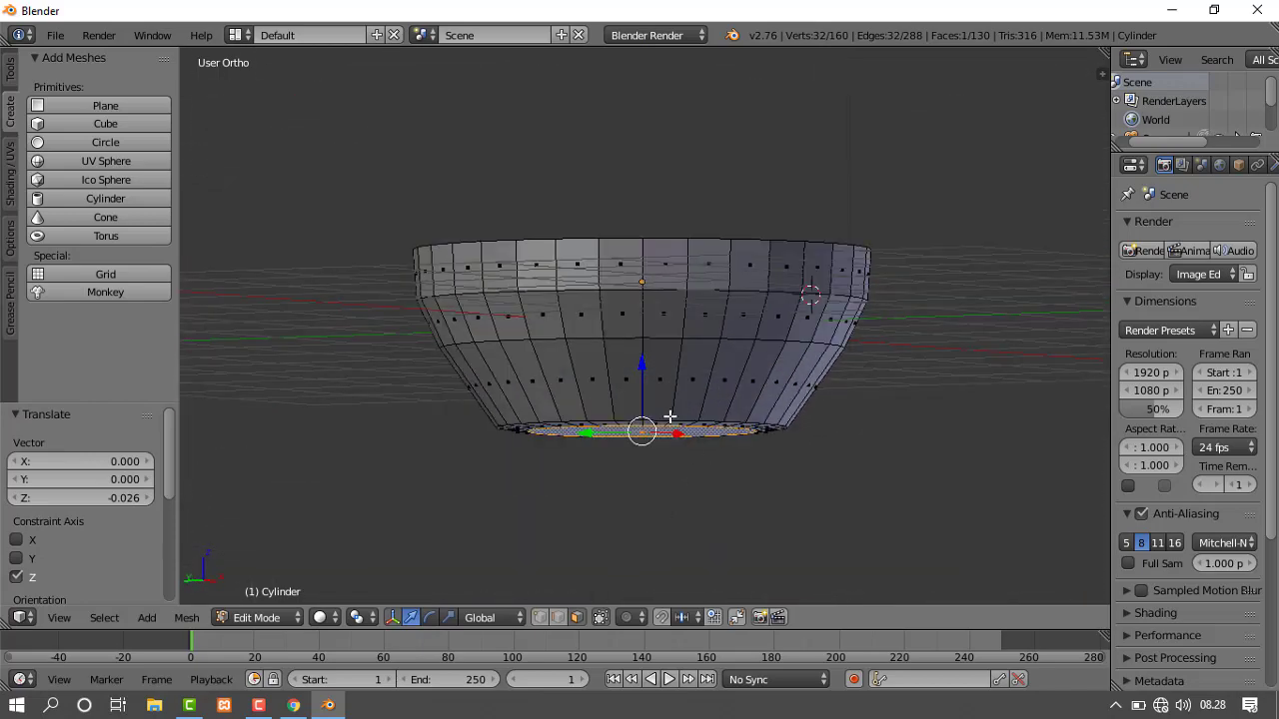
pyautogui.moveTo(644, 365); pyautogui.dragTo(645, 366)
pyautogui.scroll(-2, 676, 457)
pyautogui.scroll(5, 672, 455)
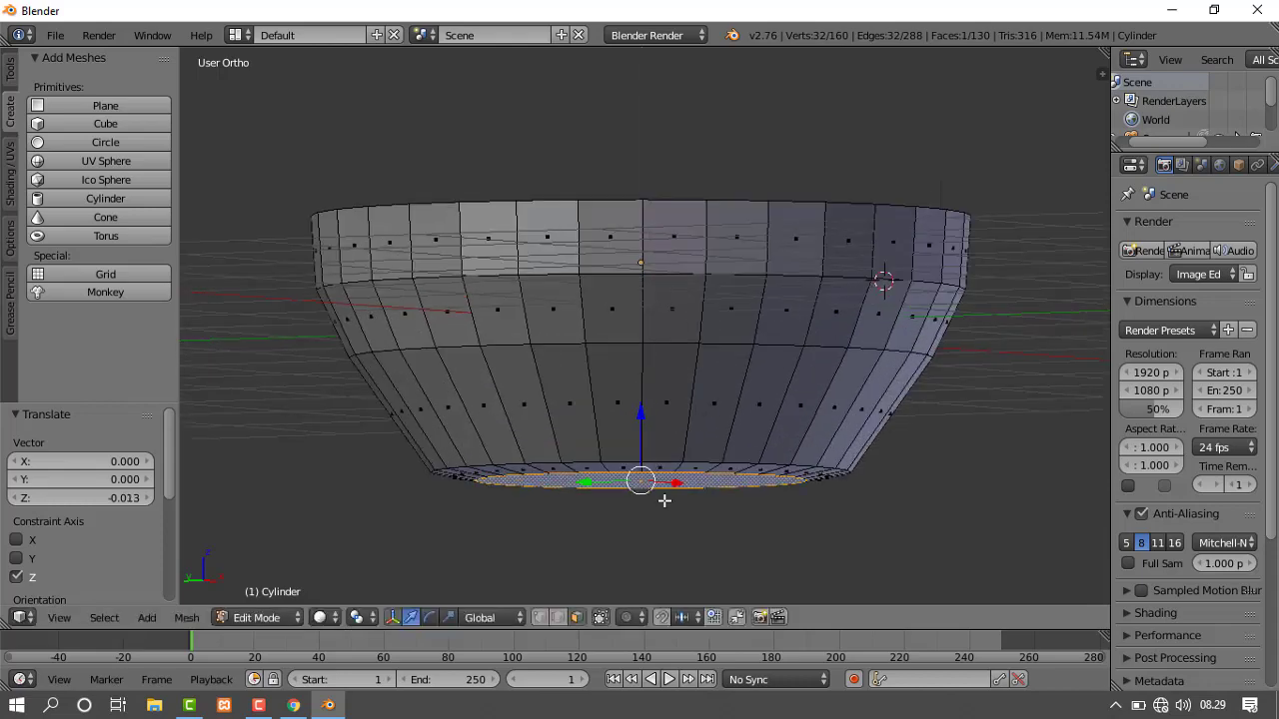
# Extrude the inner bottom face again in place and scale it inward uniformly to 0.888.
pyautogui.moveTo(663, 502); pyautogui.dragTo(716, 410, button='middle')
pyautogui.scroll(-2, 717, 409)
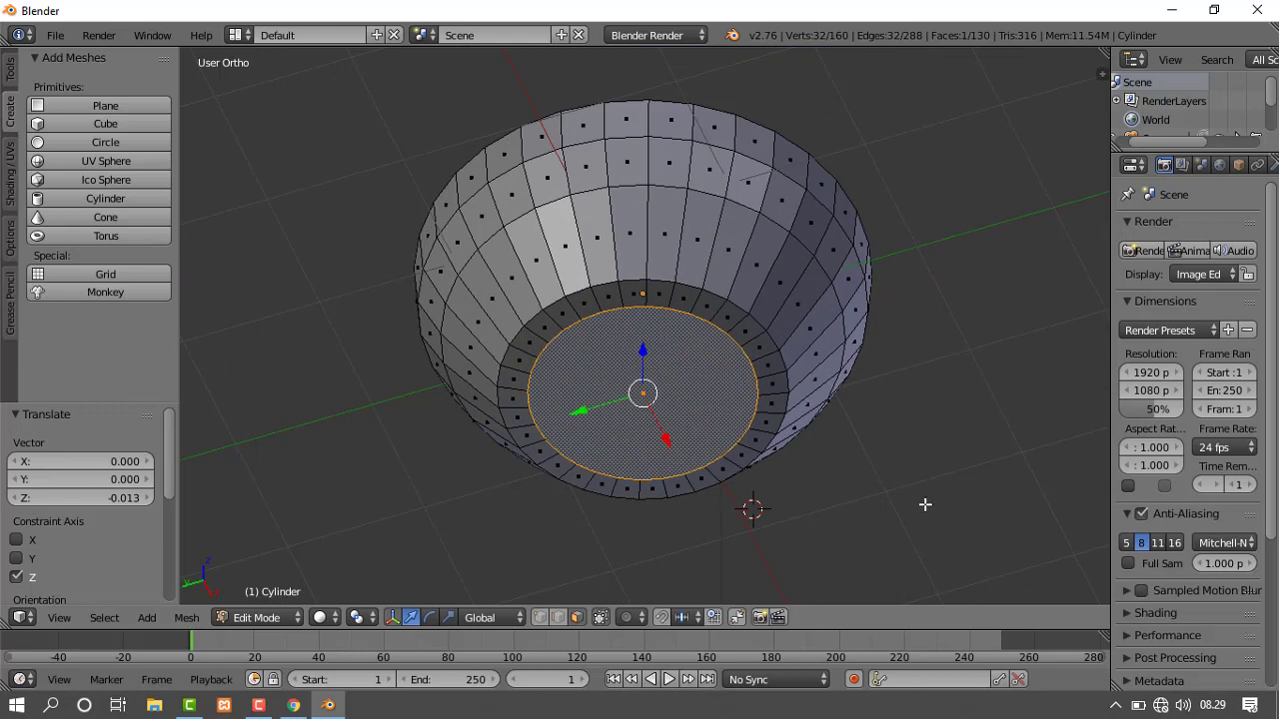
pyautogui.press('e')
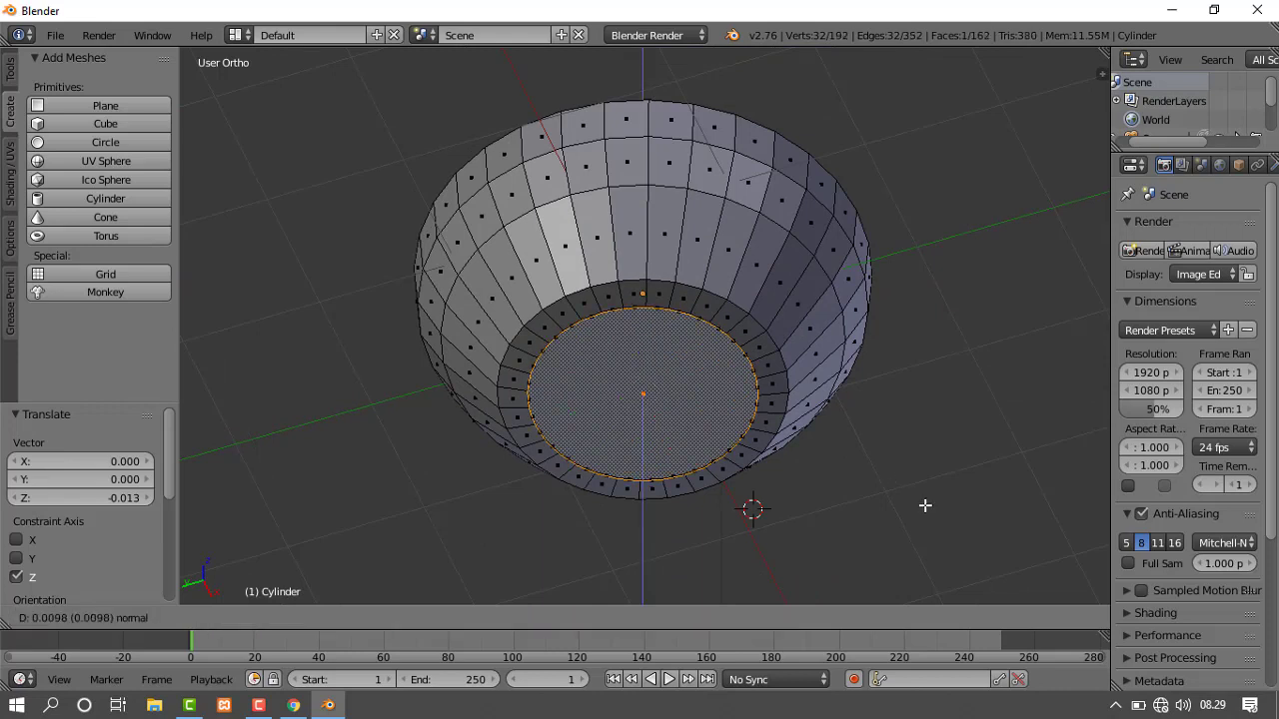
pyautogui.click(924, 506)
pyautogui.press('s')
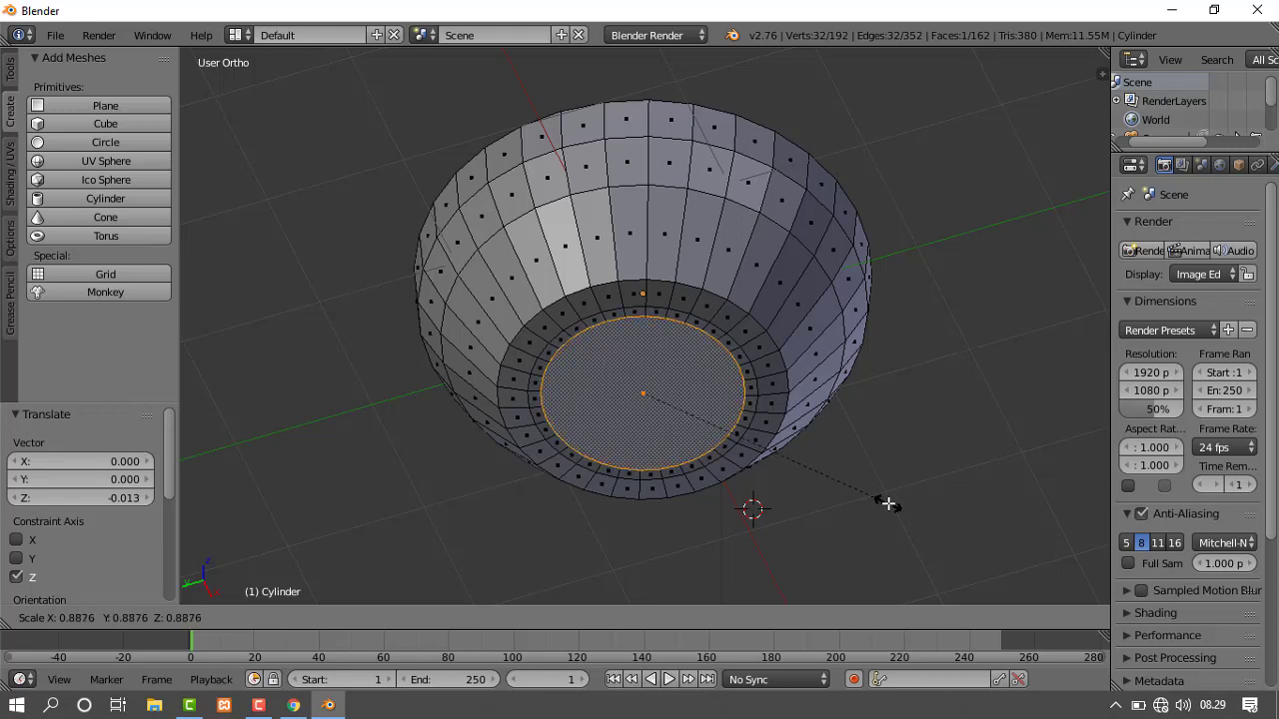
pyautogui.click(889, 503)
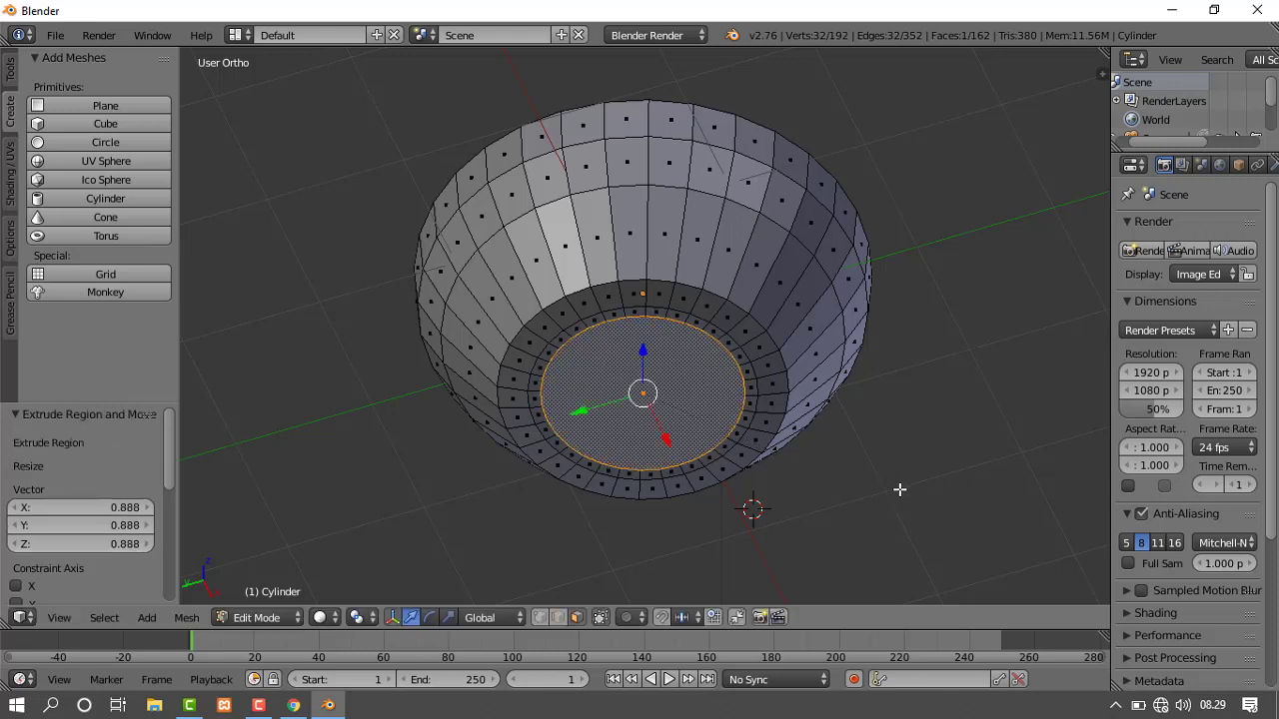
# Extrude the inner bottom face once more in place and scale it inward uniformly to 0.856.
pyautogui.press('e')
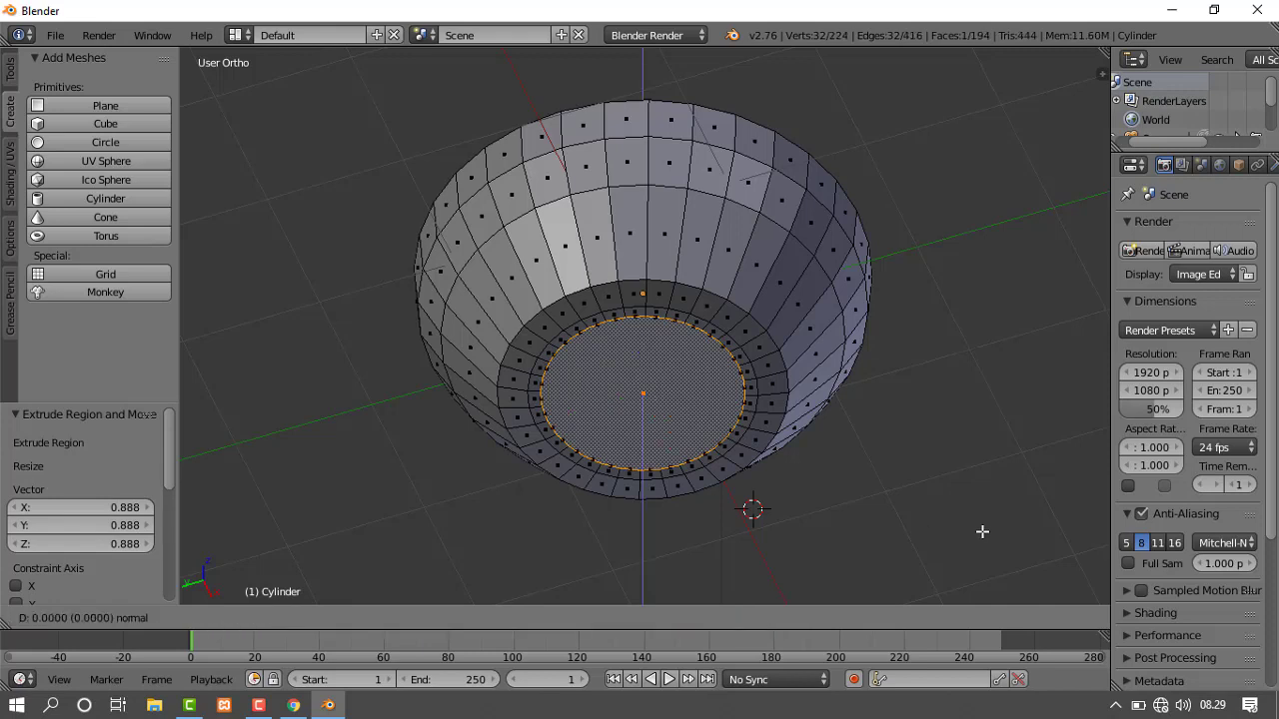
pyautogui.press('s')
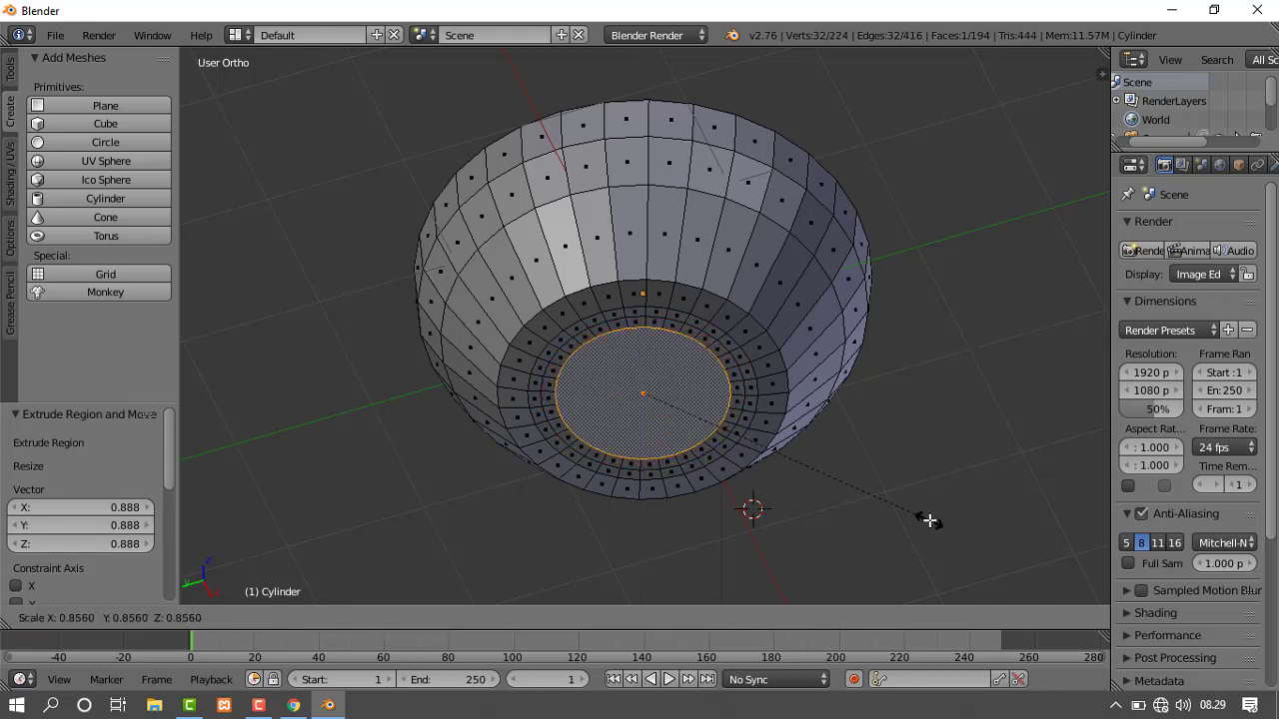
pyautogui.click(930, 521)
# Clear the selection and select the complete outer loop of the two narrow face rings around the bowl's inner bottom face.
pyautogui.scroll(-2, 756, 458)
pyautogui.moveTo(674, 387); pyautogui.dragTo(690, 296, button='middle')
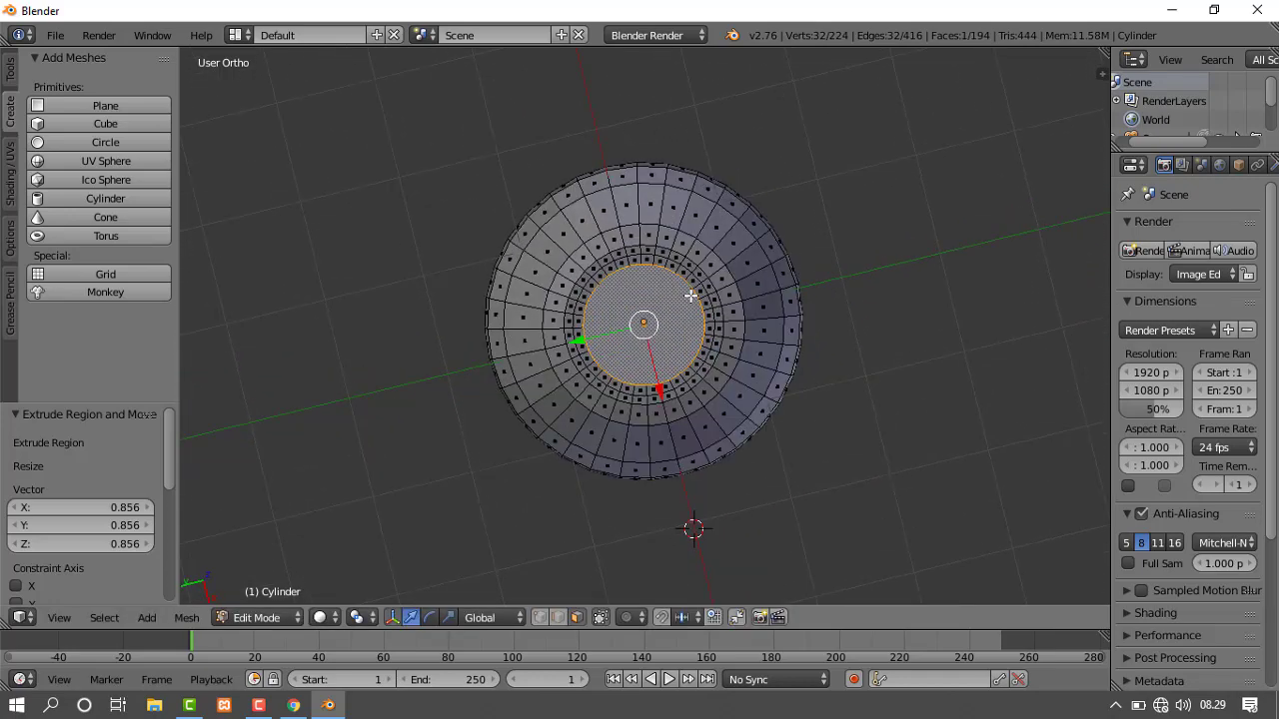
pyautogui.scroll(5, 628, 295)
pyautogui.scroll(-2, 627, 295)
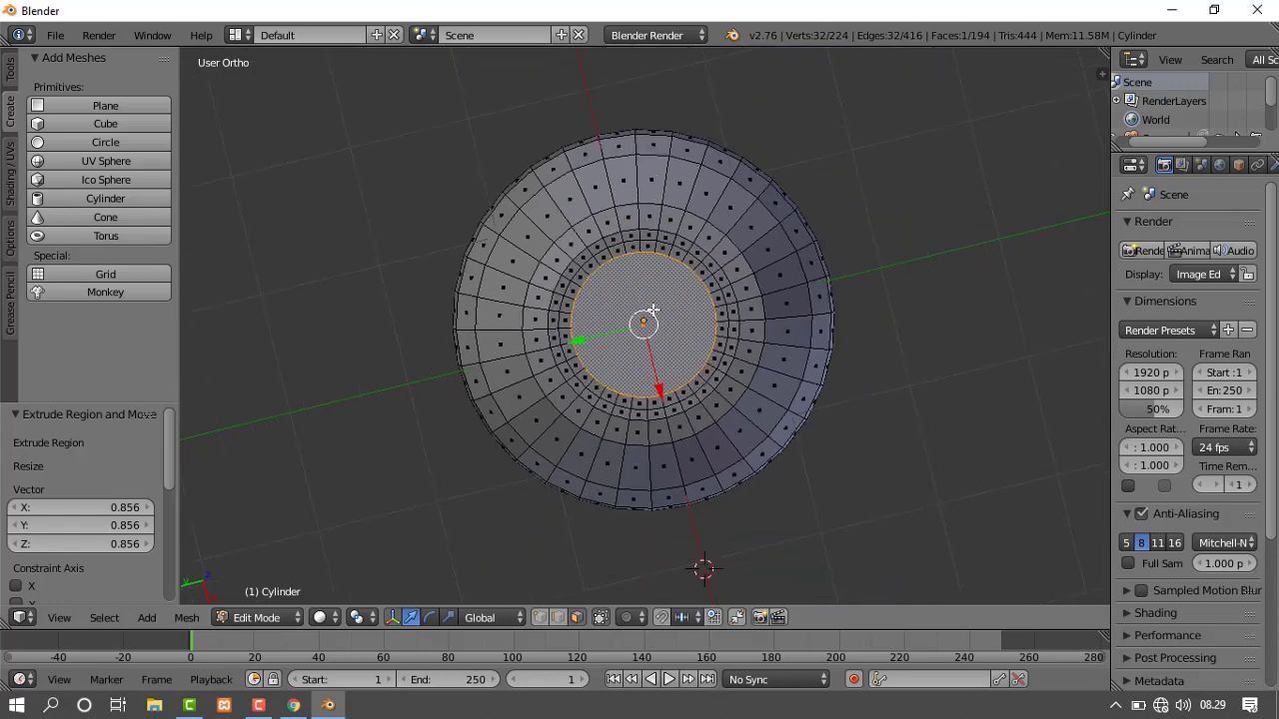
pyautogui.scroll(2, 630, 292)
pyautogui.moveTo(697, 261); pyautogui.dragTo(675, 302, button='middle')
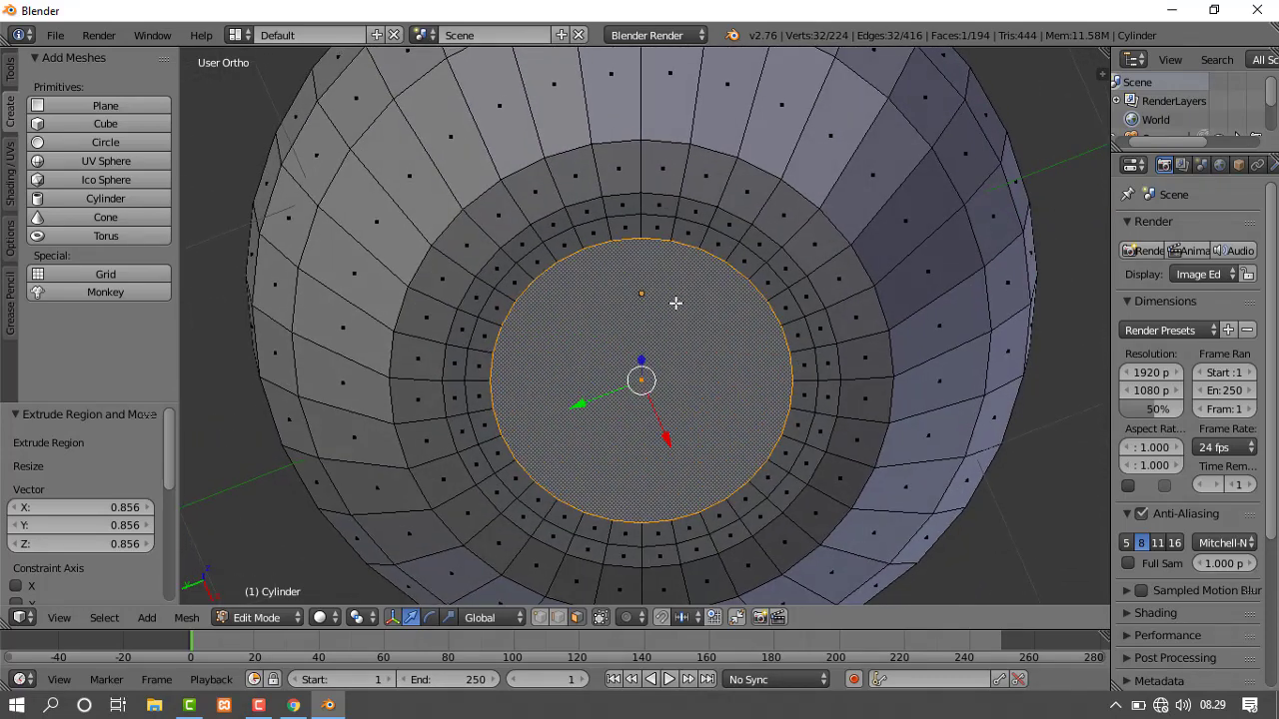
pyautogui.press('a')
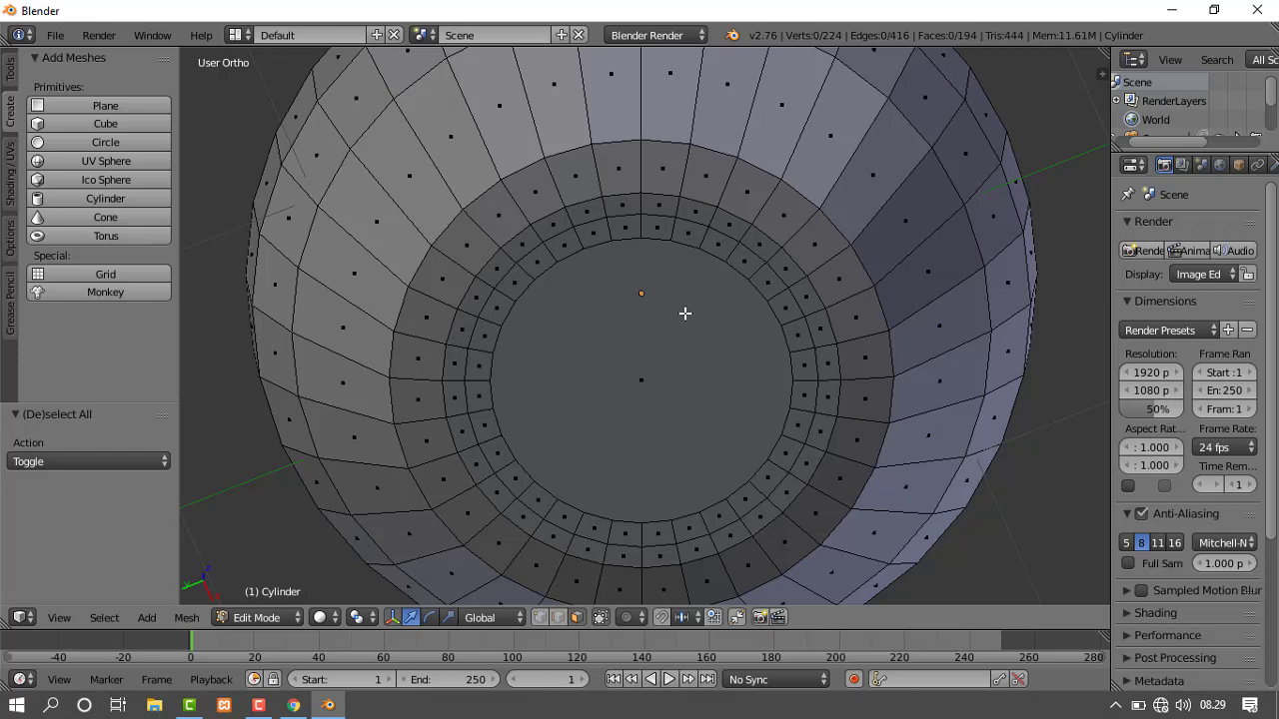
pyautogui.rightClick(660, 206)
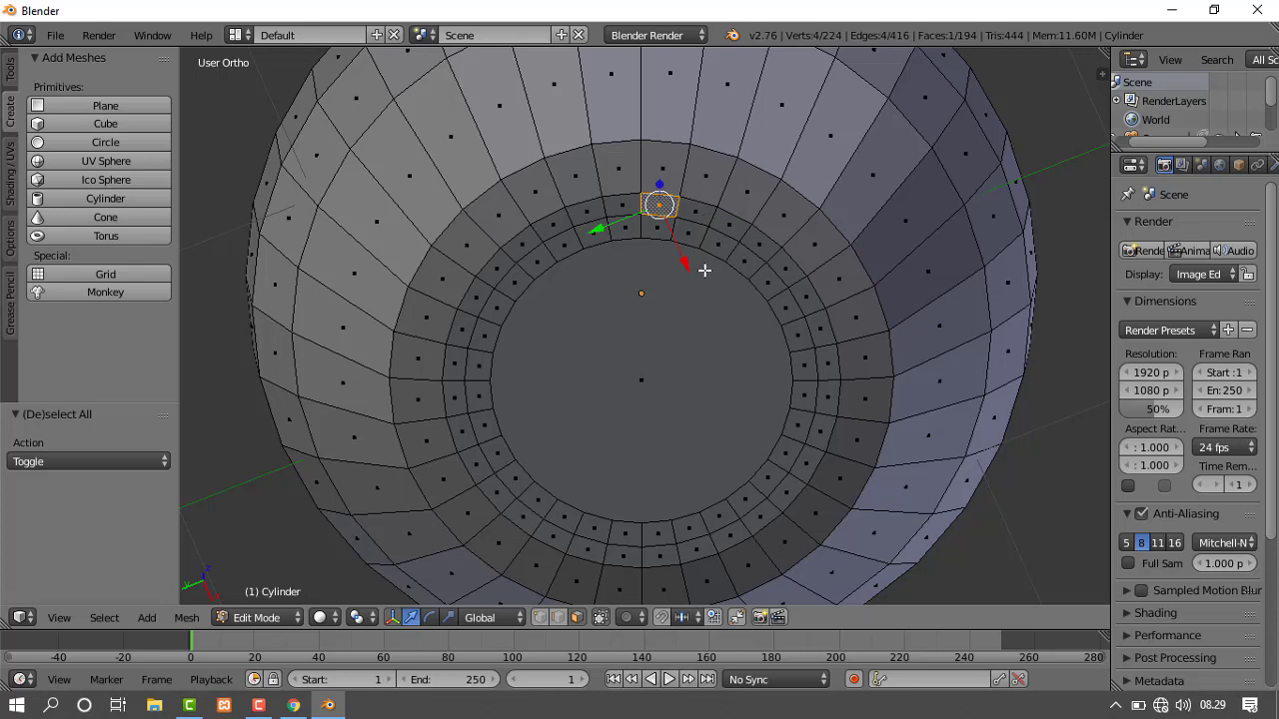
pyautogui.moveTo(728, 232); pyautogui.dragTo(761, 247, button='middle')
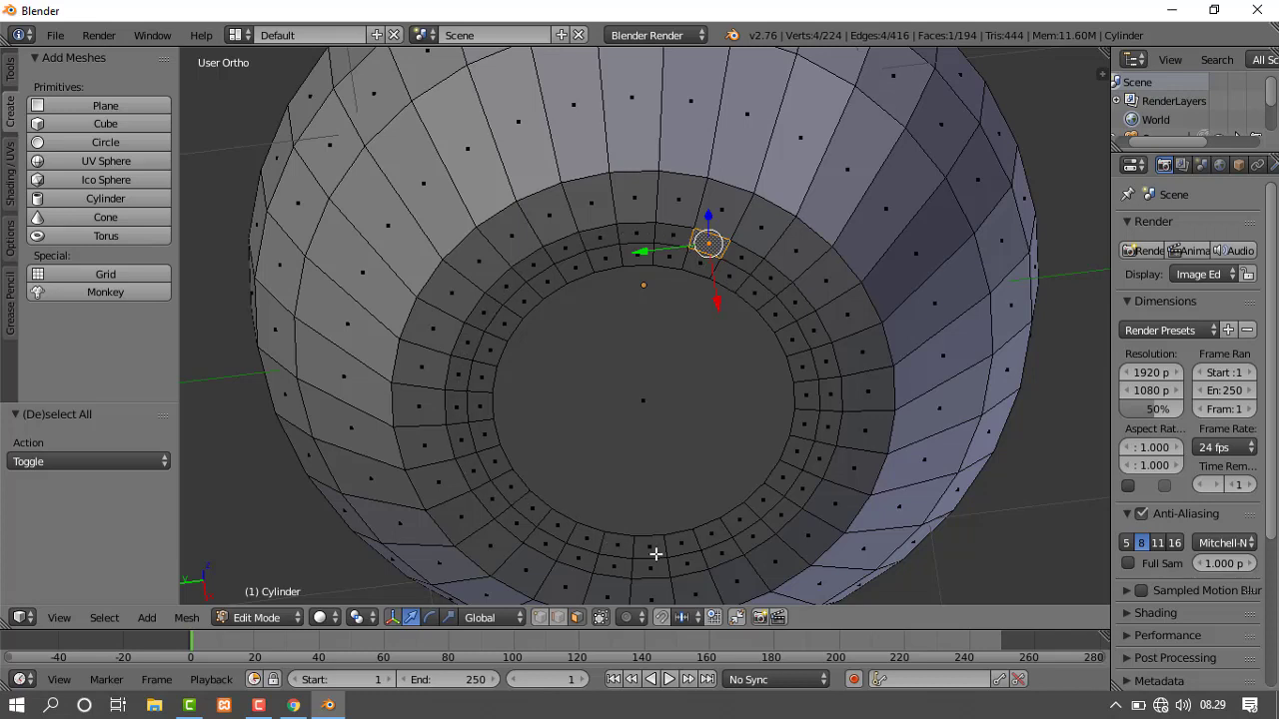
pyautogui.keyDown('alt'); pyautogui.rightClick(727, 246); pyautogui.keyUp('alt')
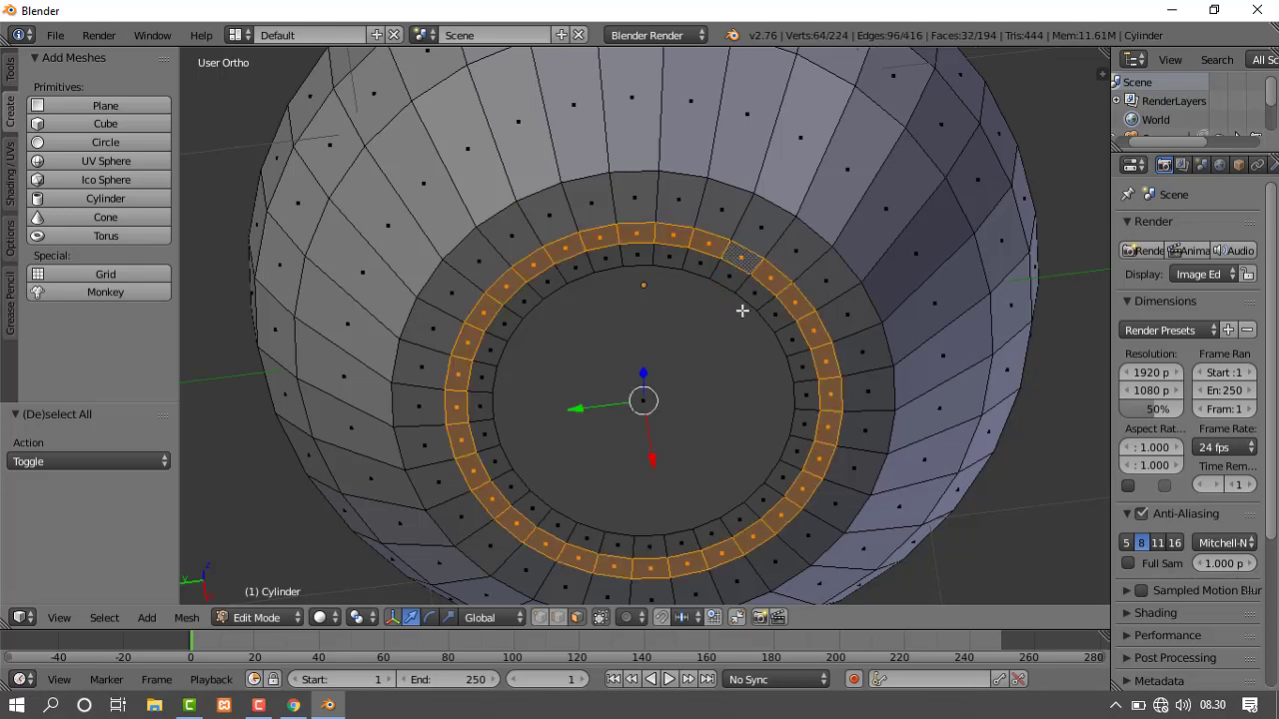
# Extrude the selected face ring downward by 0.043 along Z, and lower it a further 0.028 to form the foot.
pyautogui.scroll(-6, 814, 368)
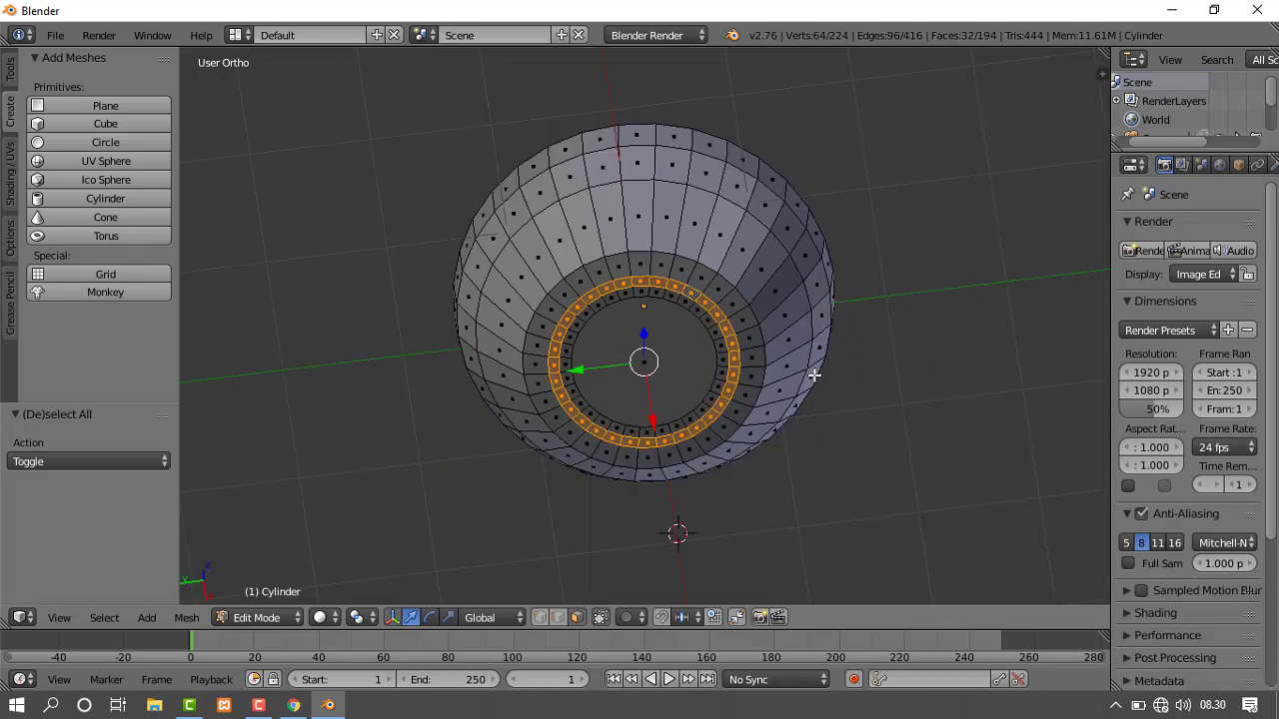
pyautogui.moveTo(734, 347); pyautogui.dragTo(719, 429, button='middle')
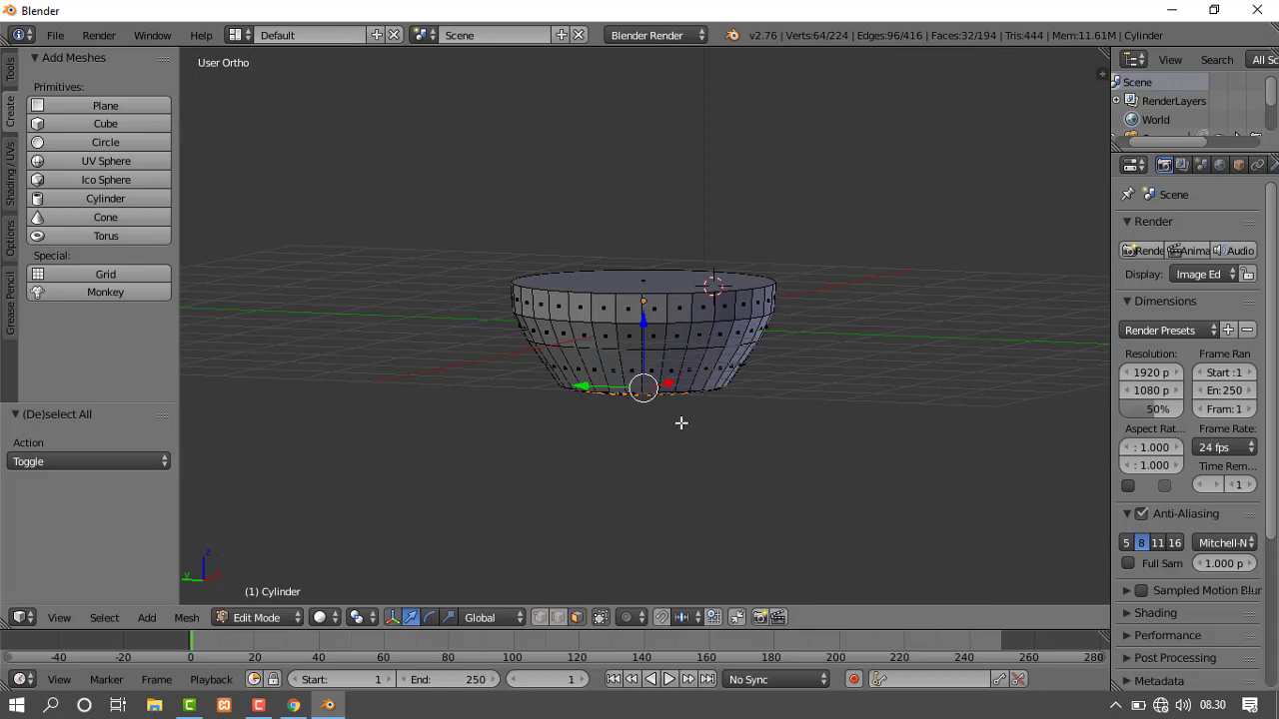
pyautogui.press('KP_1')
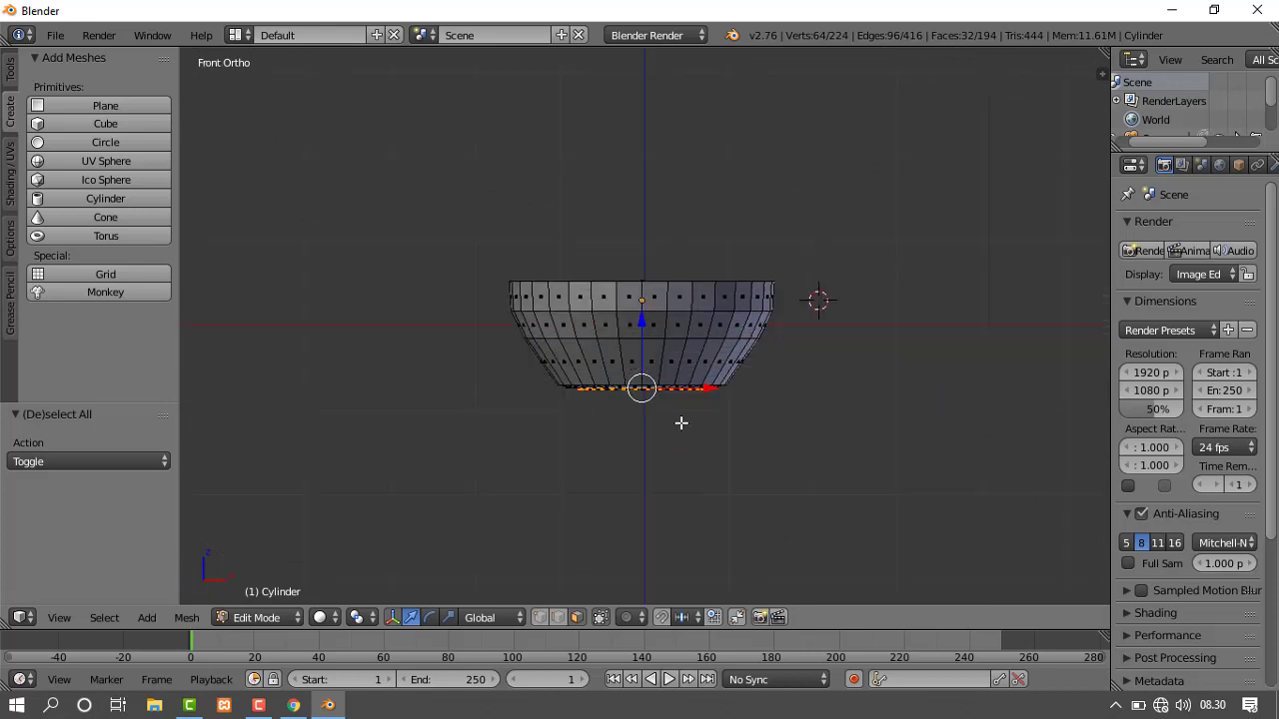
pyautogui.scroll(4, 652, 420)
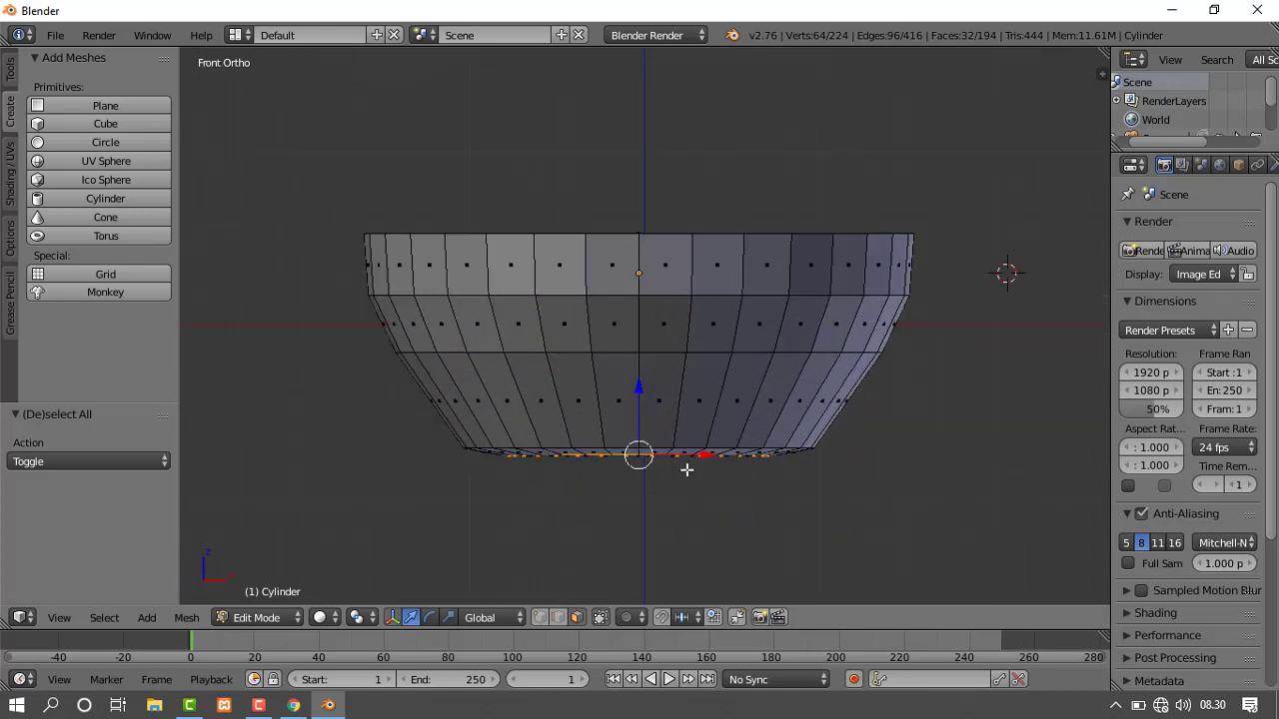
pyautogui.keyDown('shift'); pyautogui.moveTo(680, 482); pyautogui.dragTo(684, 336, button='middle'); pyautogui.keyUp('shift')
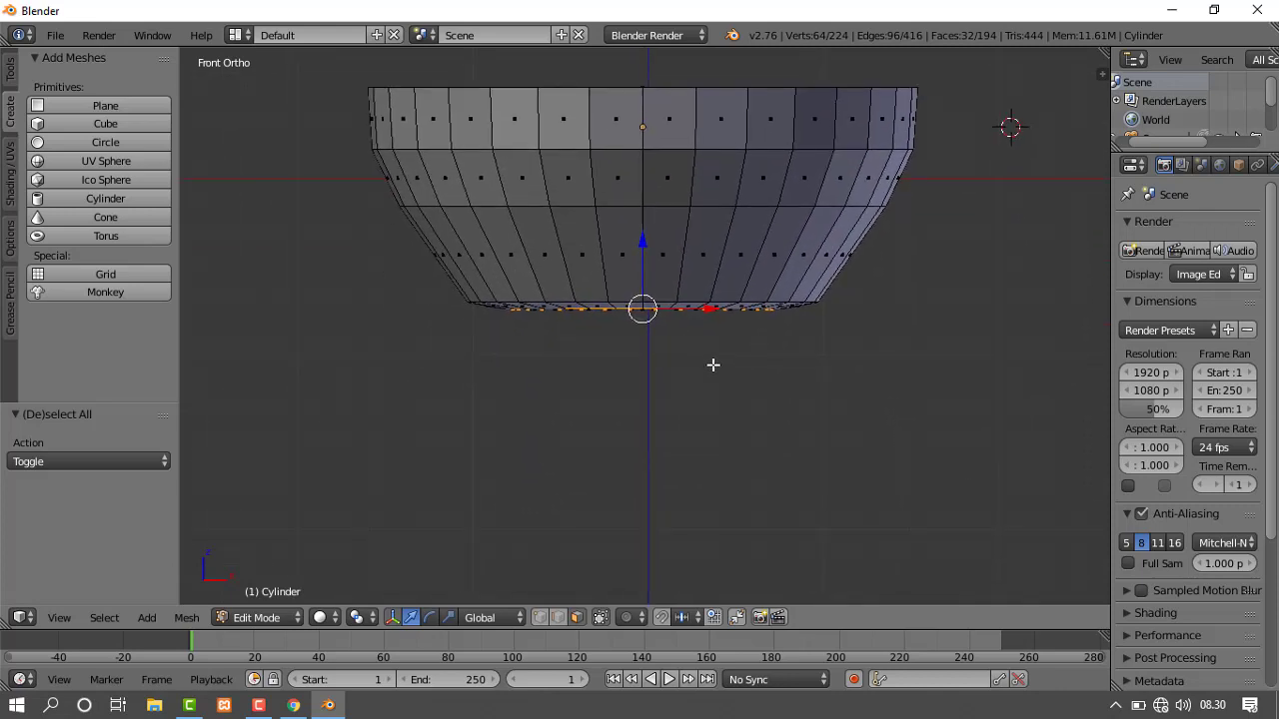
pyautogui.press('e')
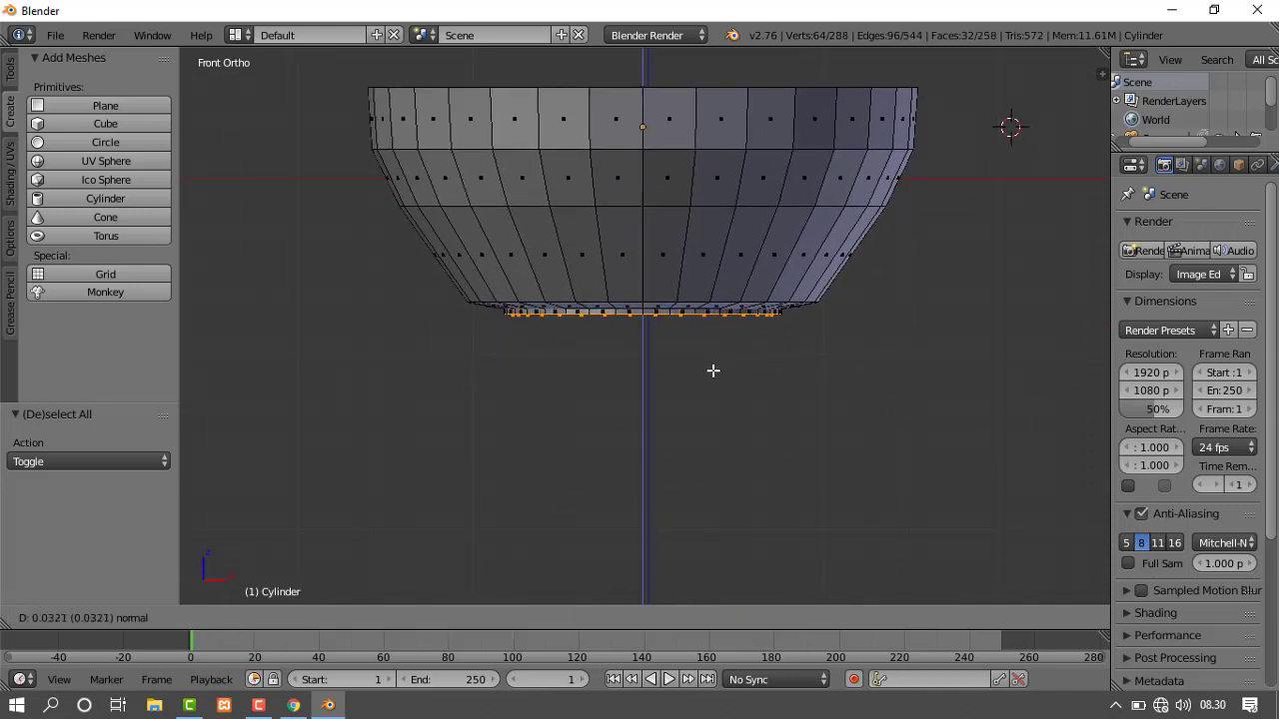
pyautogui.click(713, 372)
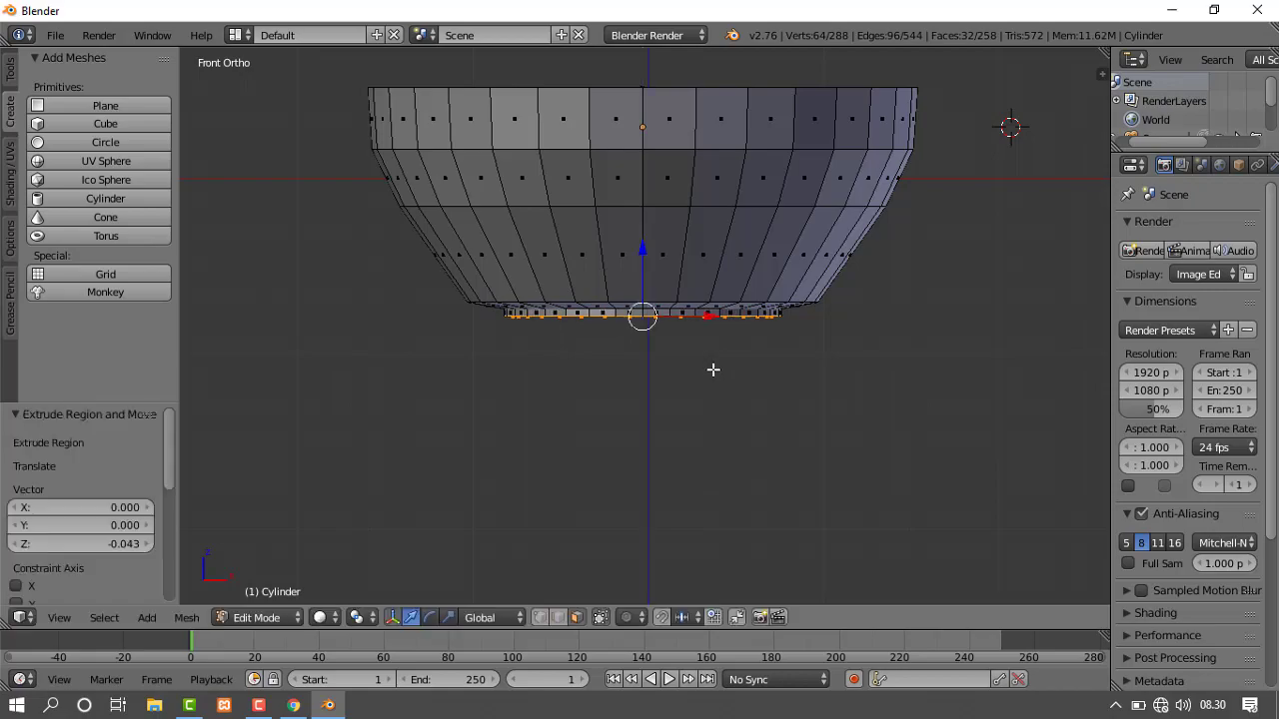
pyautogui.moveTo(713, 372); pyautogui.dragTo(792, 361, button='middle')
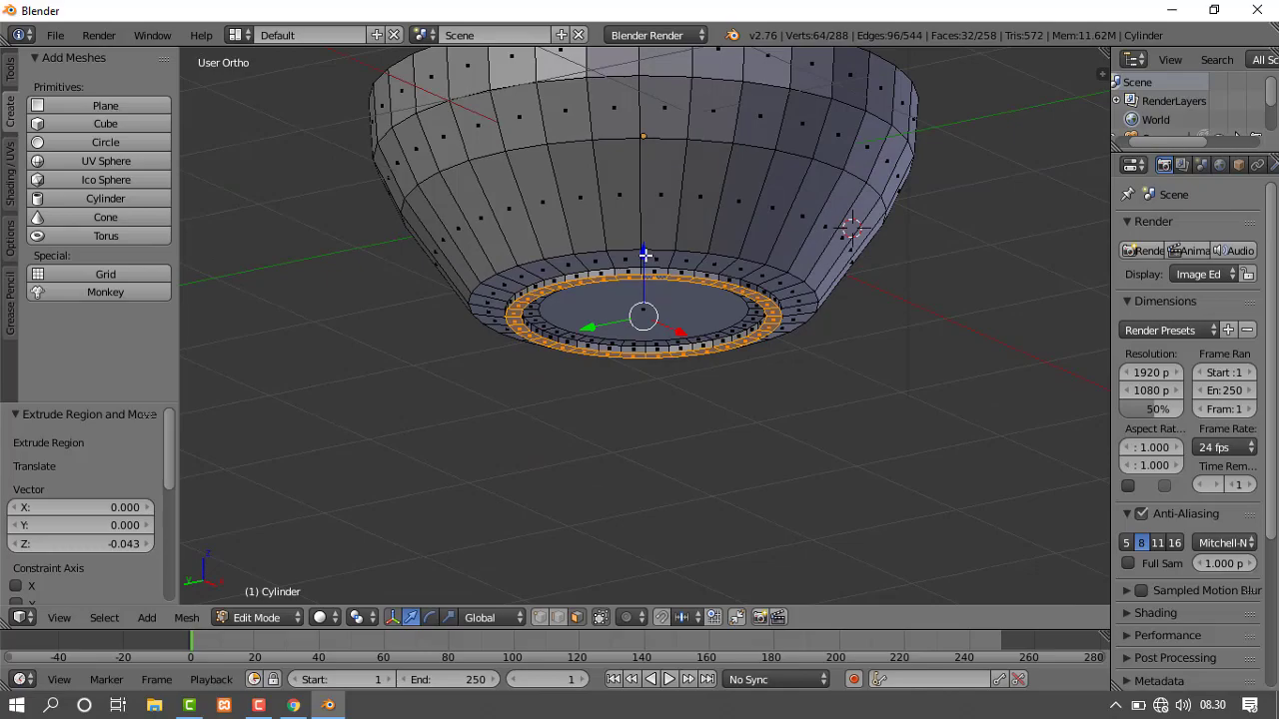
pyautogui.press('g')
pyautogui.press('z')
pyautogui.click(730, 267)
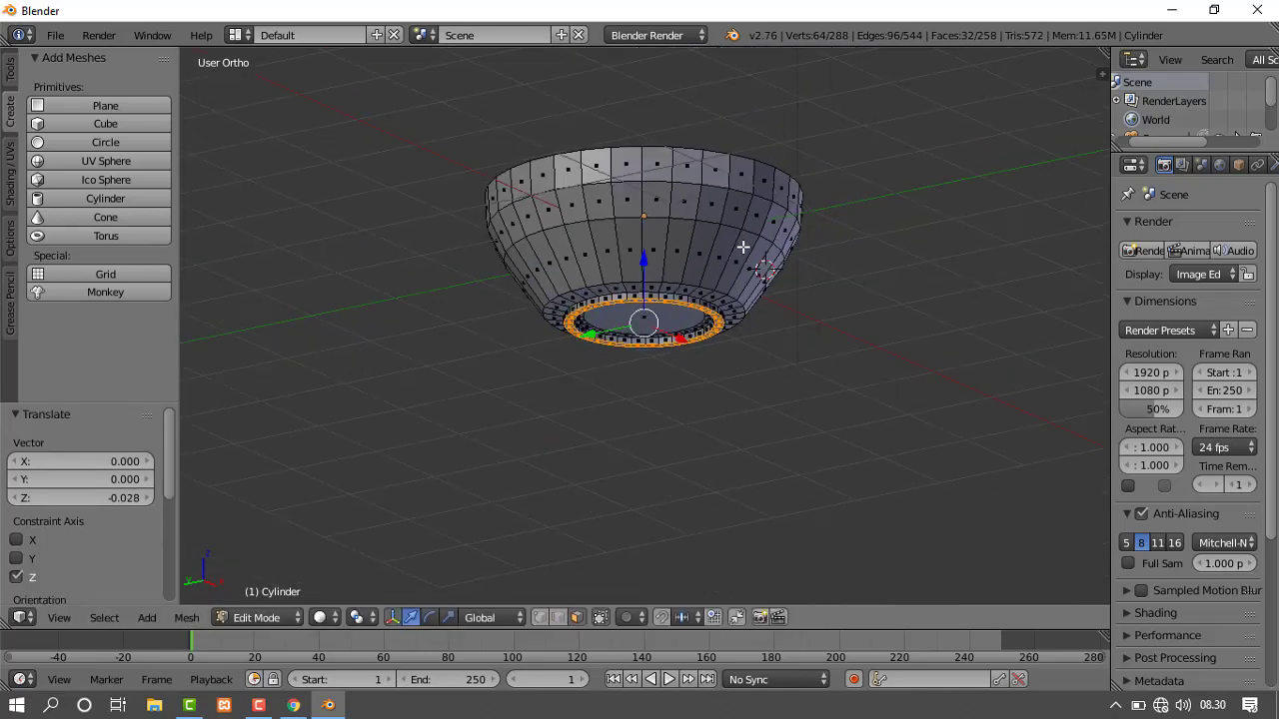
# Switch to Object Mode and inspect the bowl's base ring and its closed top.
pyautogui.moveTo(743, 249)
pyautogui.mouseDown(button='middle')
pyautogui.moveTo(719, 214)
pyautogui.moveTo(702, 220)
pyautogui.moveTo(675, 137)
pyautogui.moveTo(851, 205)
pyautogui.moveTo(757, 323)
pyautogui.moveTo(793, 286)
pyautogui.moveTo(742, 231)
pyautogui.mouseUp(button='middle')
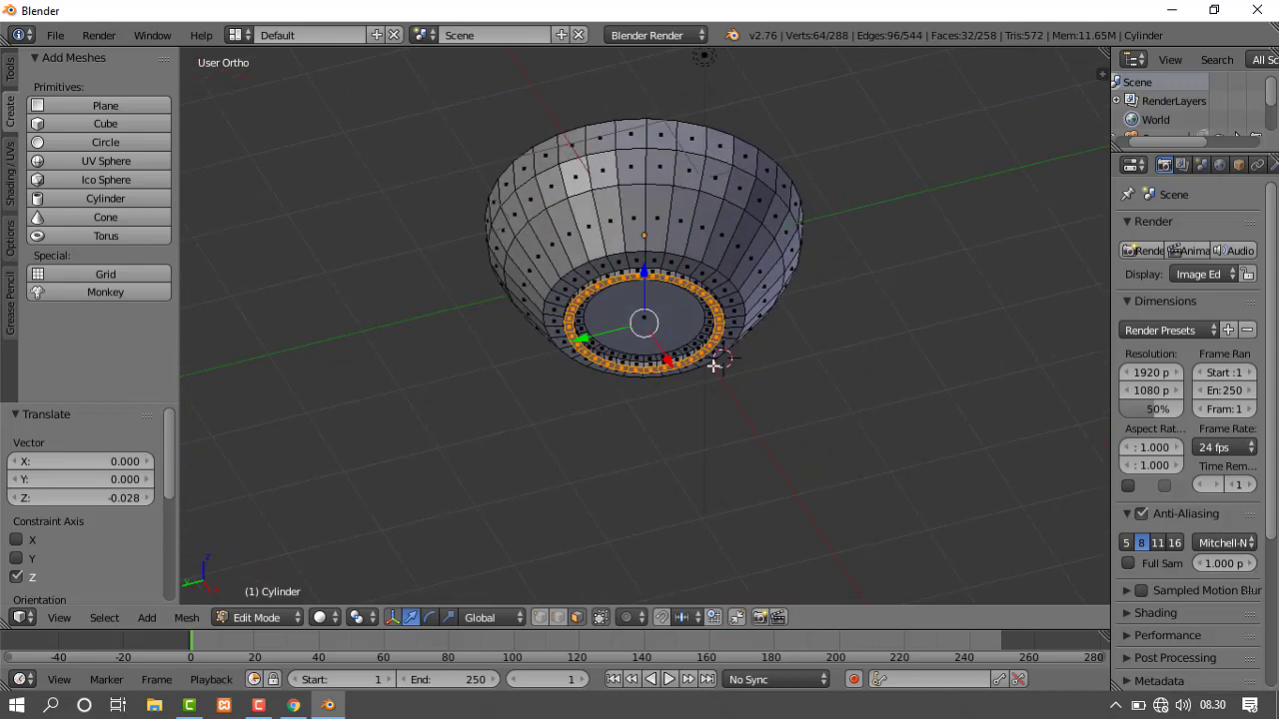
pyautogui.click(267, 618)
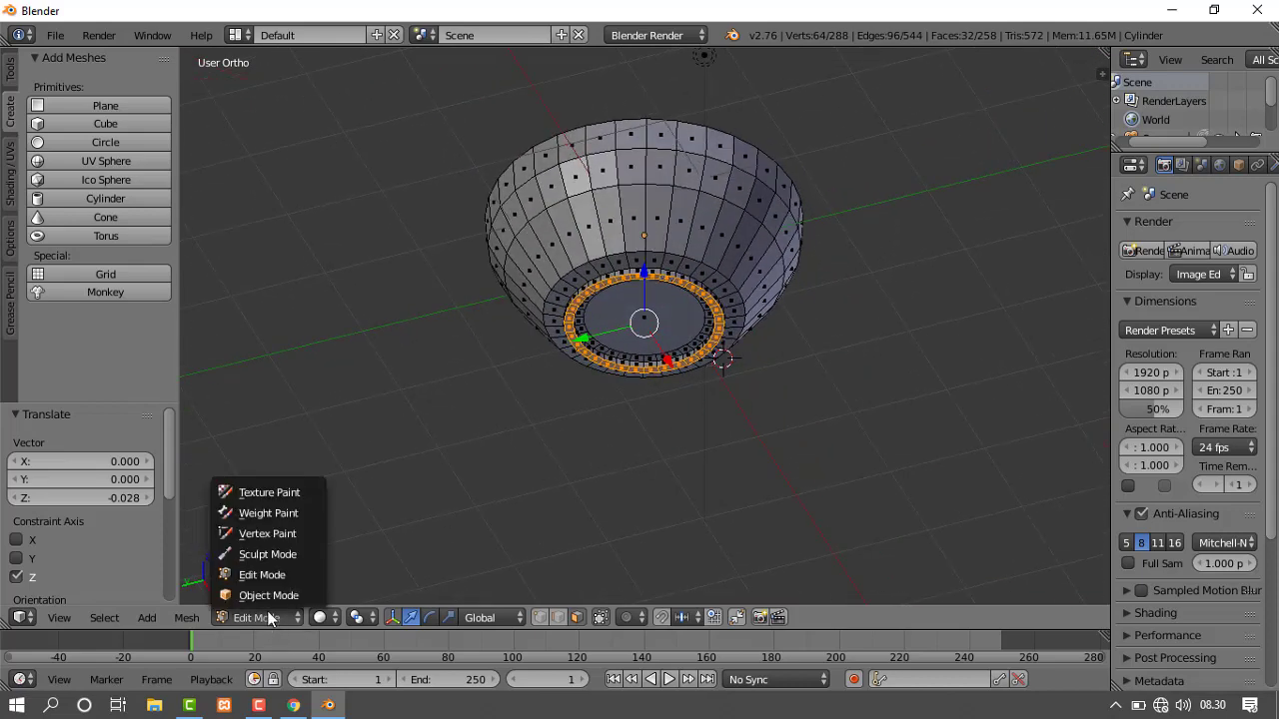
pyautogui.click(265, 595)
pyautogui.scroll(-1, 671, 374)
pyautogui.scroll(5, 637, 331)
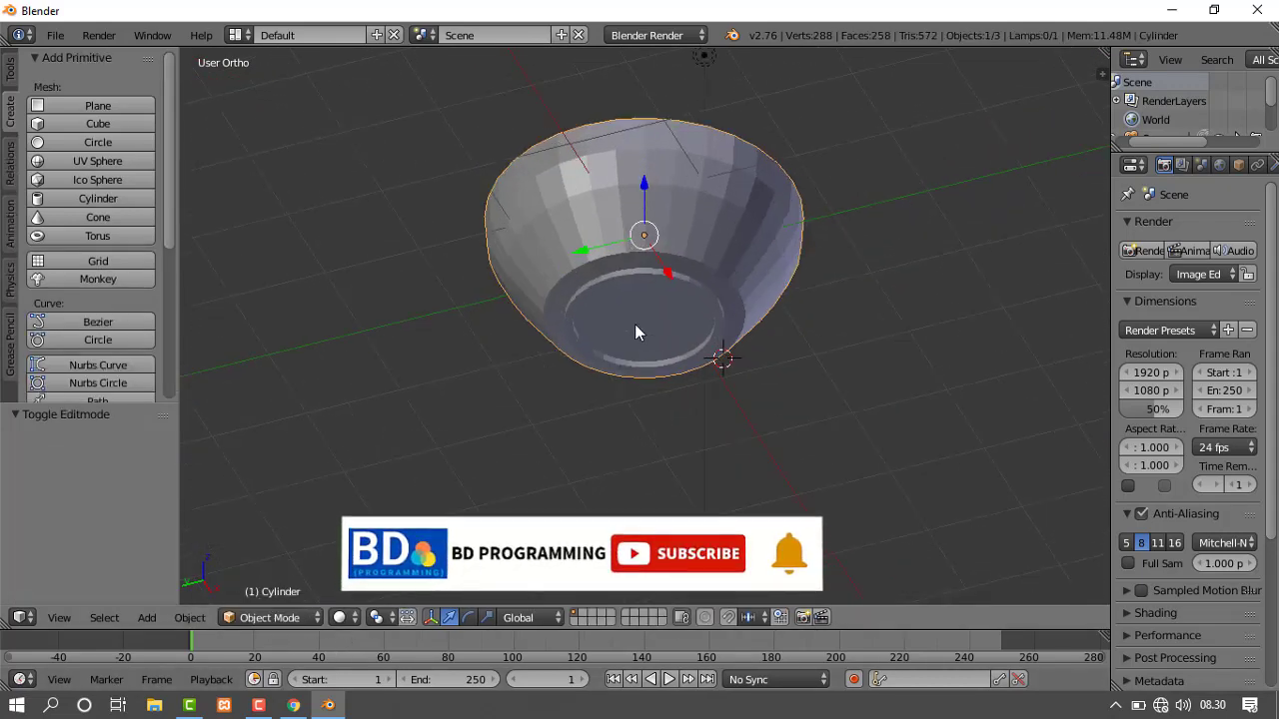
pyautogui.moveTo(720, 249); pyautogui.dragTo(718, 385, button='middle')
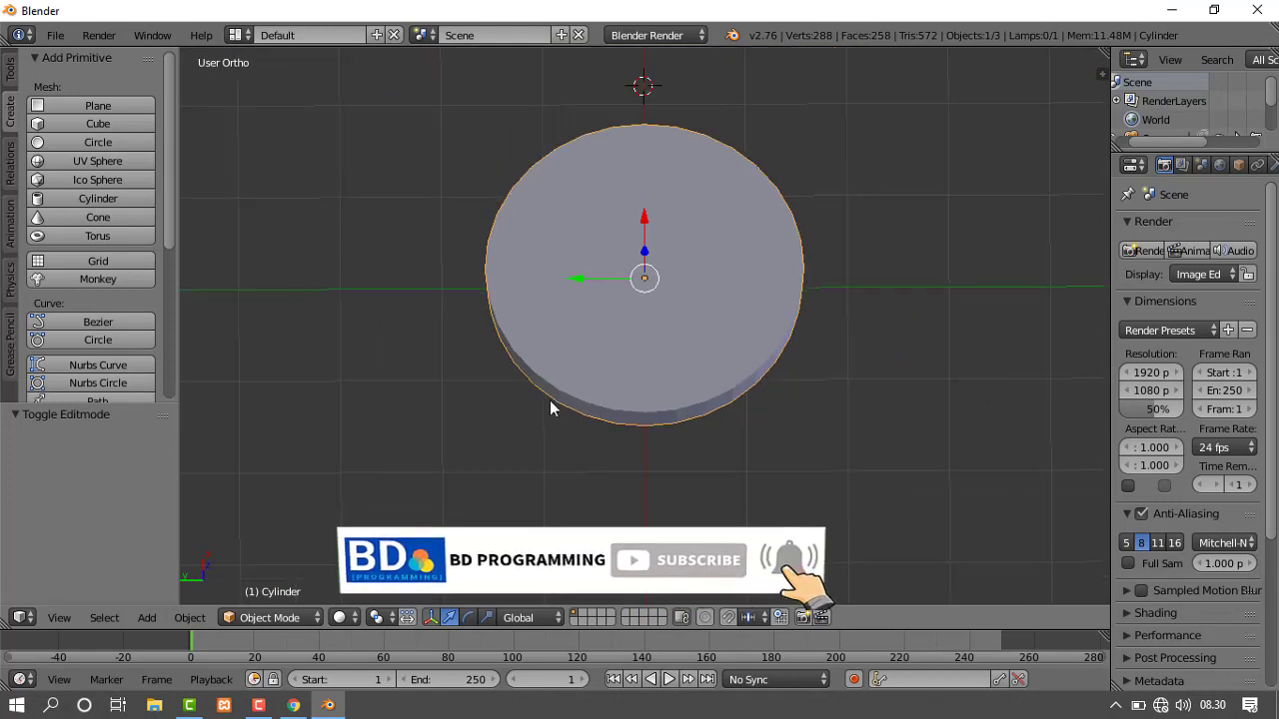
# Return to Edit Mode and select the bowl's flat top face.
pyautogui.click(267, 617)
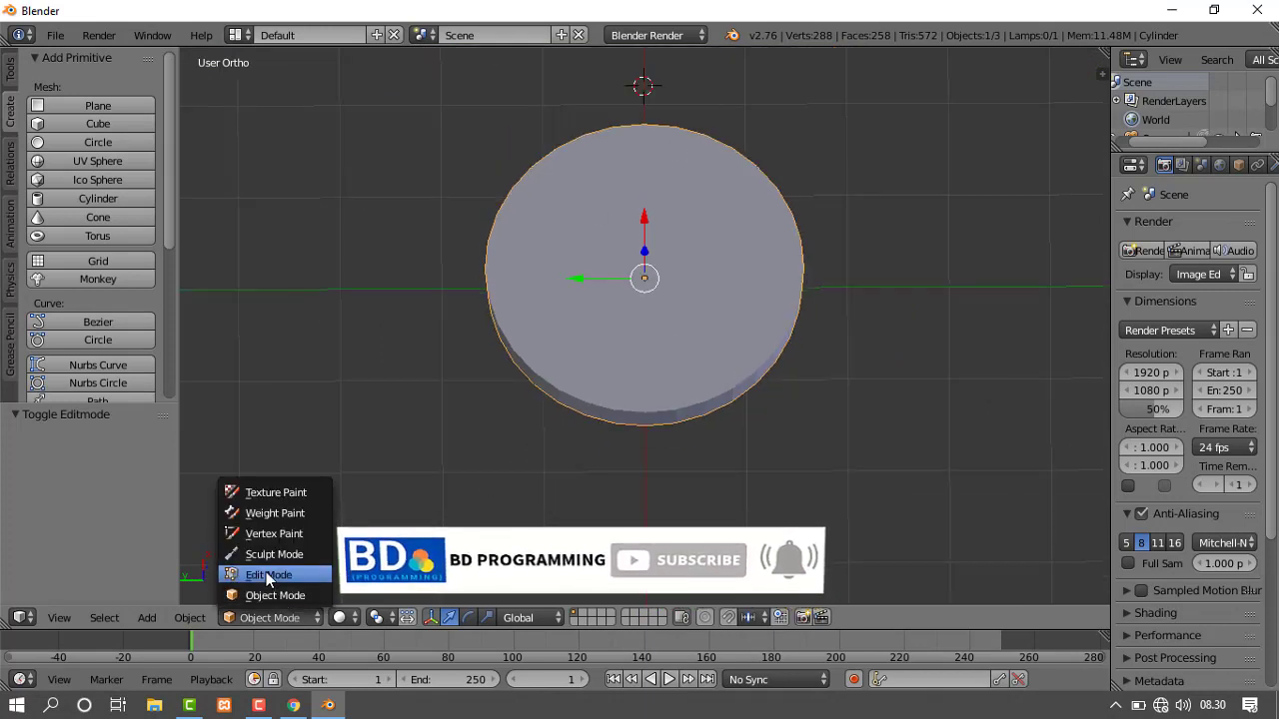
pyautogui.click(268, 570)
pyautogui.scroll(-2, 660, 359)
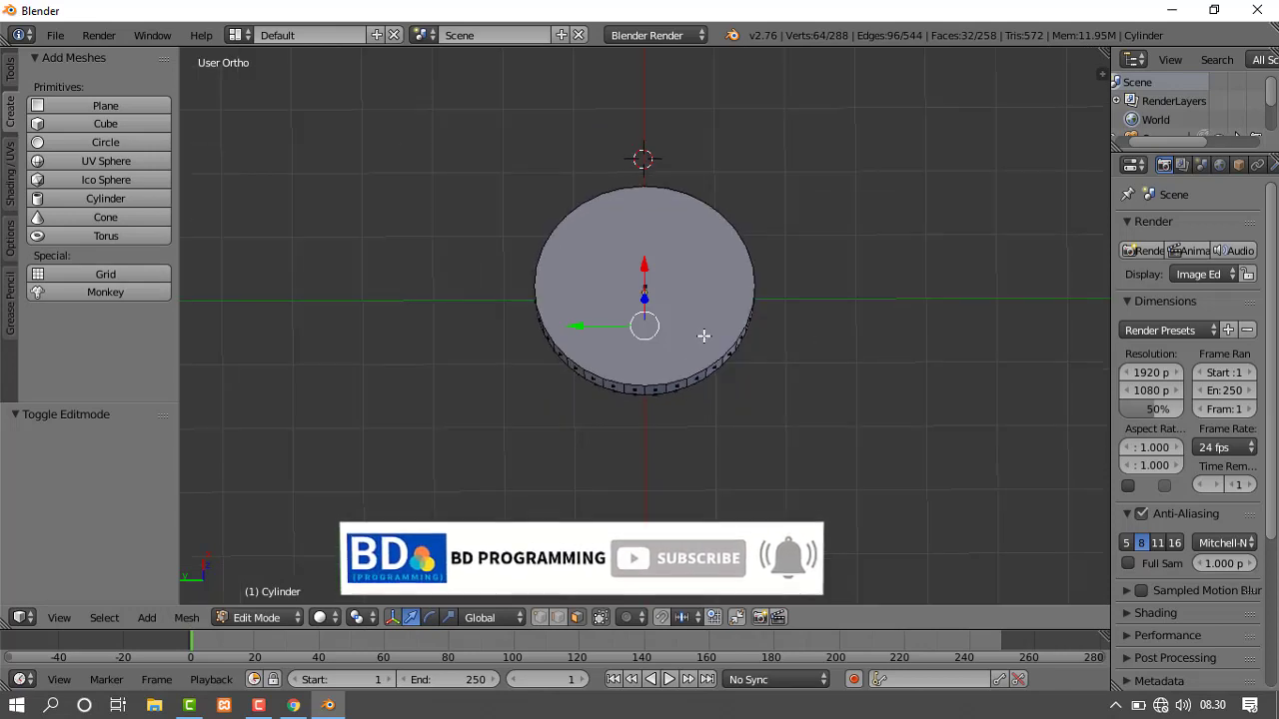
pyautogui.moveTo(640, 340); pyautogui.dragTo(668, 359, button='middle')
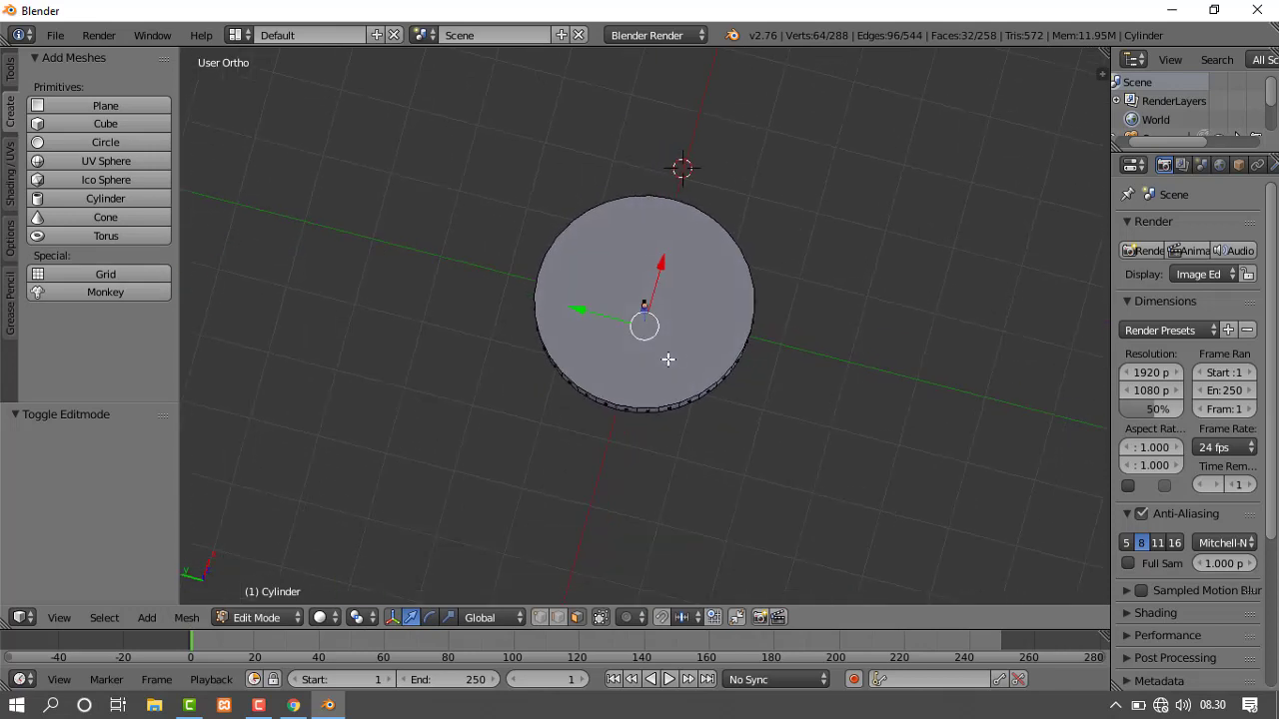
pyautogui.rightClick(680, 295)
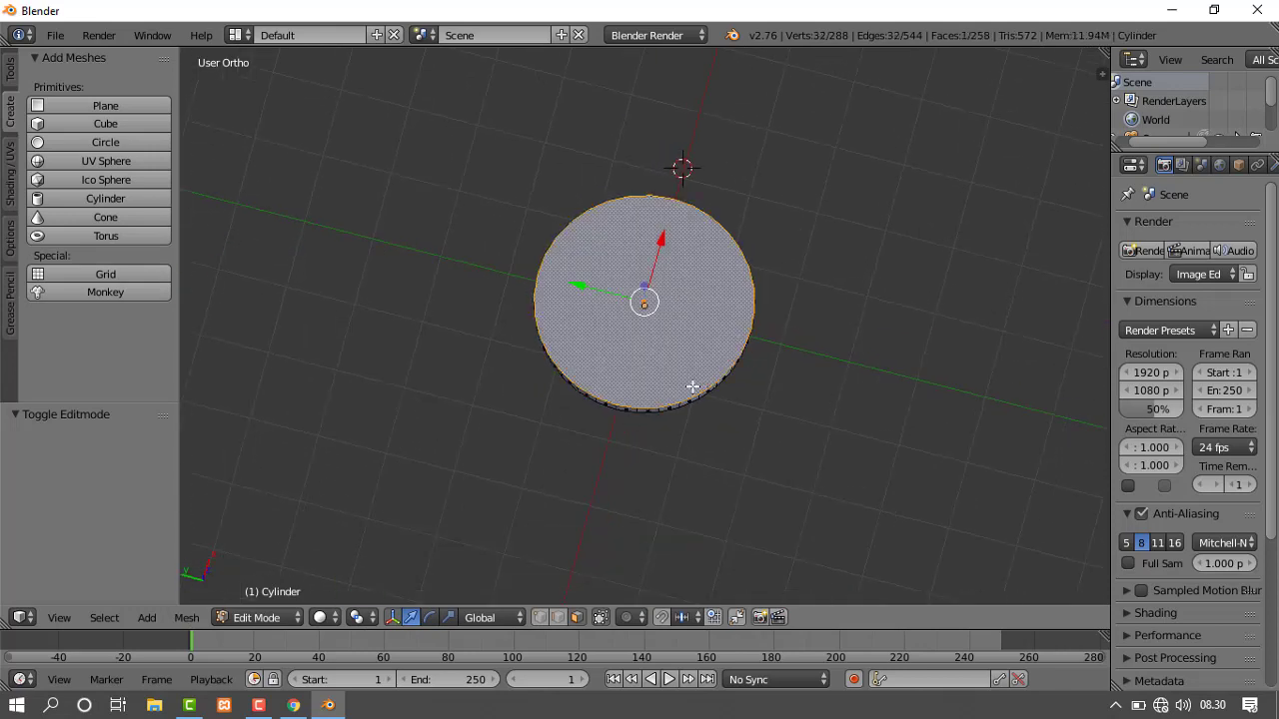
# Extrude the top face in place and scale it inward uniformly to 0.889 to form the rim.
pyautogui.scroll(3, 688, 380)
pyautogui.moveTo(641, 399); pyautogui.dragTo(763, 359, button='middle')
pyautogui.scroll(-1, 757, 351)
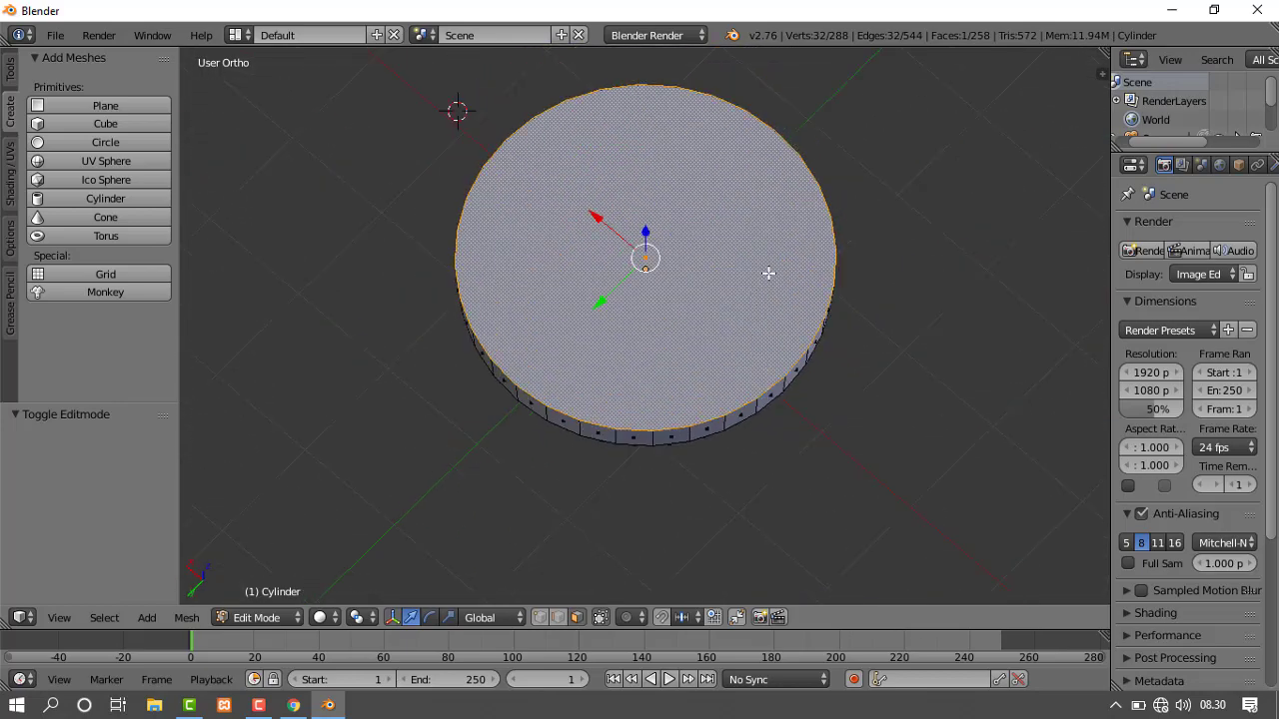
pyautogui.keyDown('shift'); pyautogui.moveTo(766, 274); pyautogui.dragTo(745, 328, button='middle'); pyautogui.keyUp('shift')
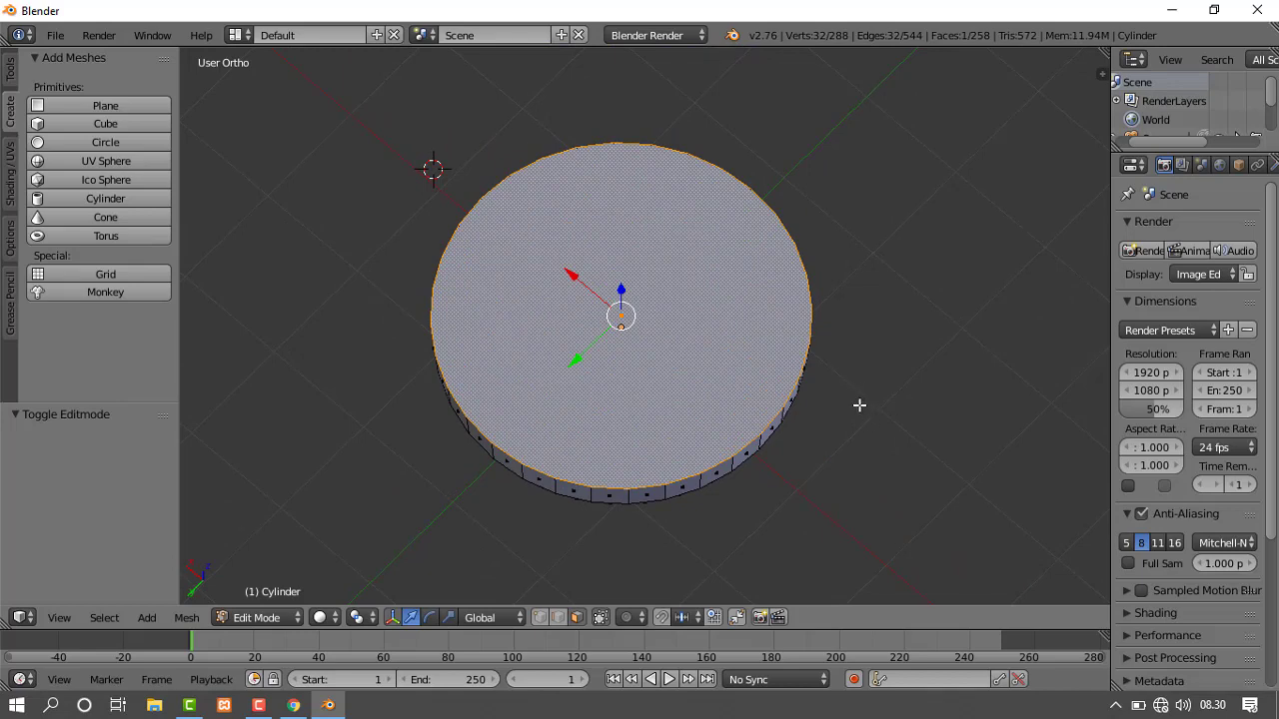
pyautogui.press('e')
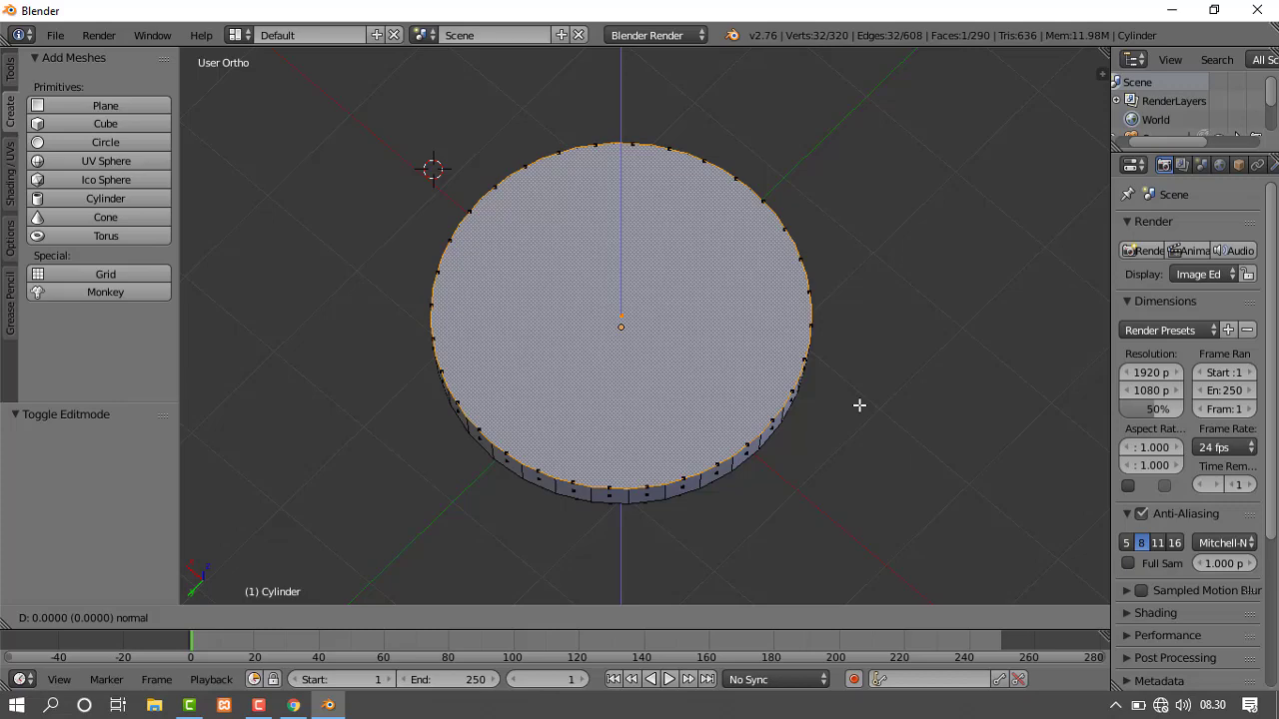
pyautogui.rightClick(860, 404)
pyautogui.press('s')
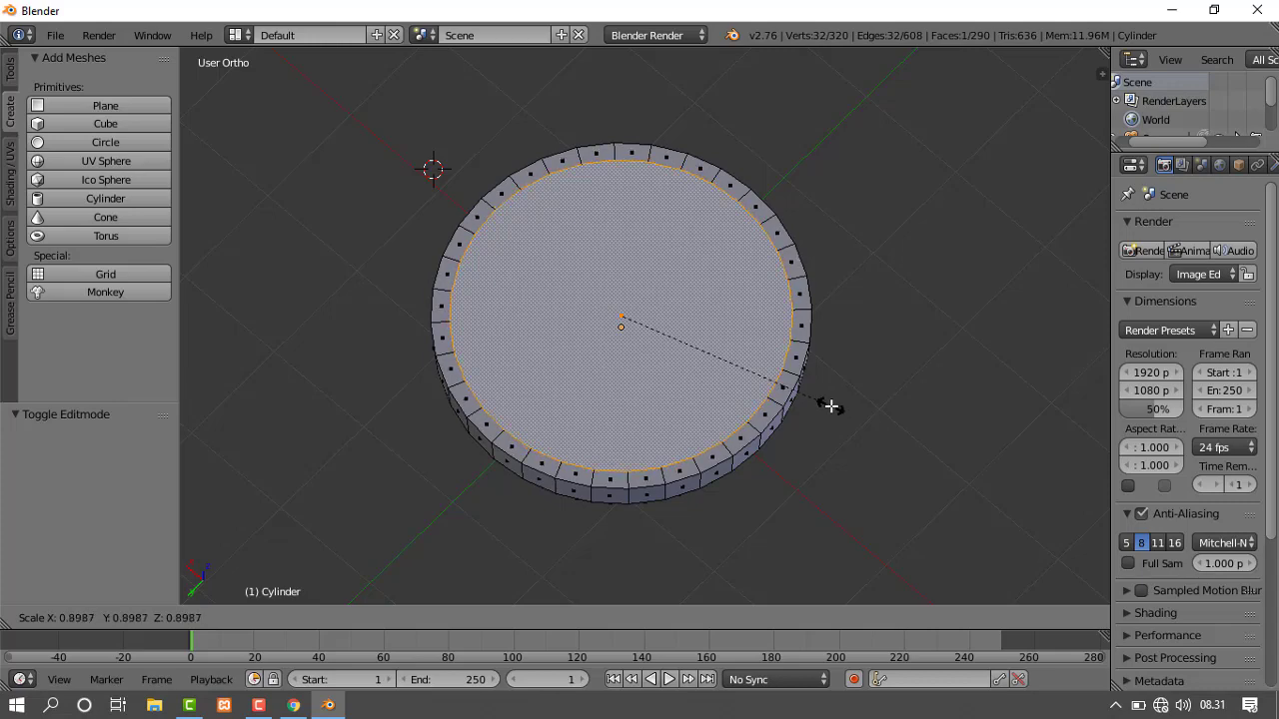
pyautogui.click(828, 406)
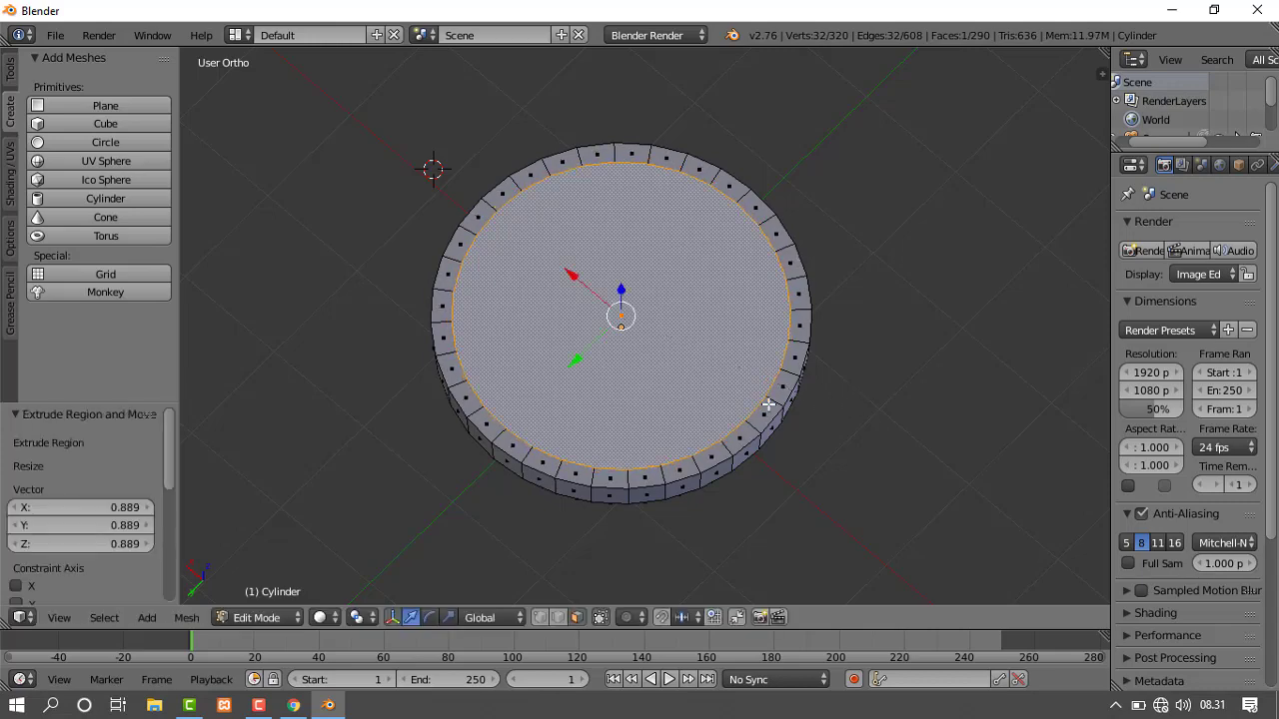
# Extrude the inner top face again in place and scale it inward uniformly to 0.896.
pyautogui.moveTo(734, 437); pyautogui.dragTo(833, 405, button='middle')
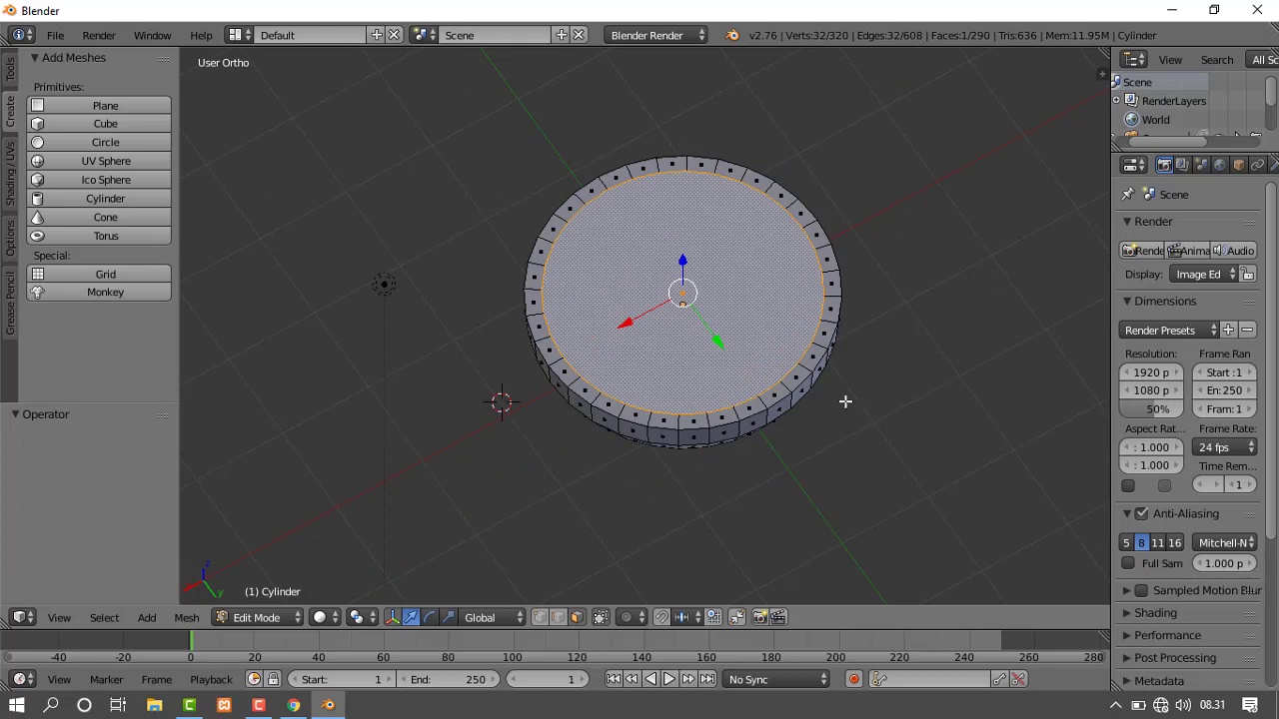
pyautogui.press('e')
pyautogui.press('s')
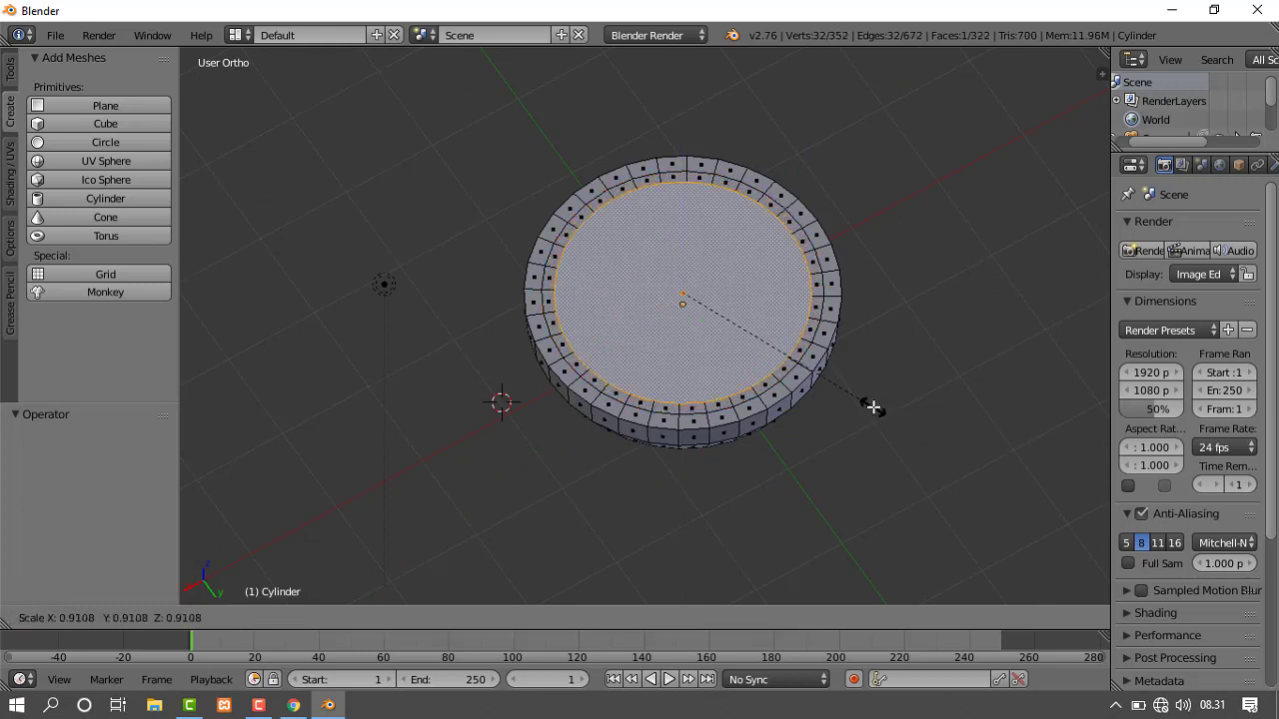
pyautogui.click(869, 406)
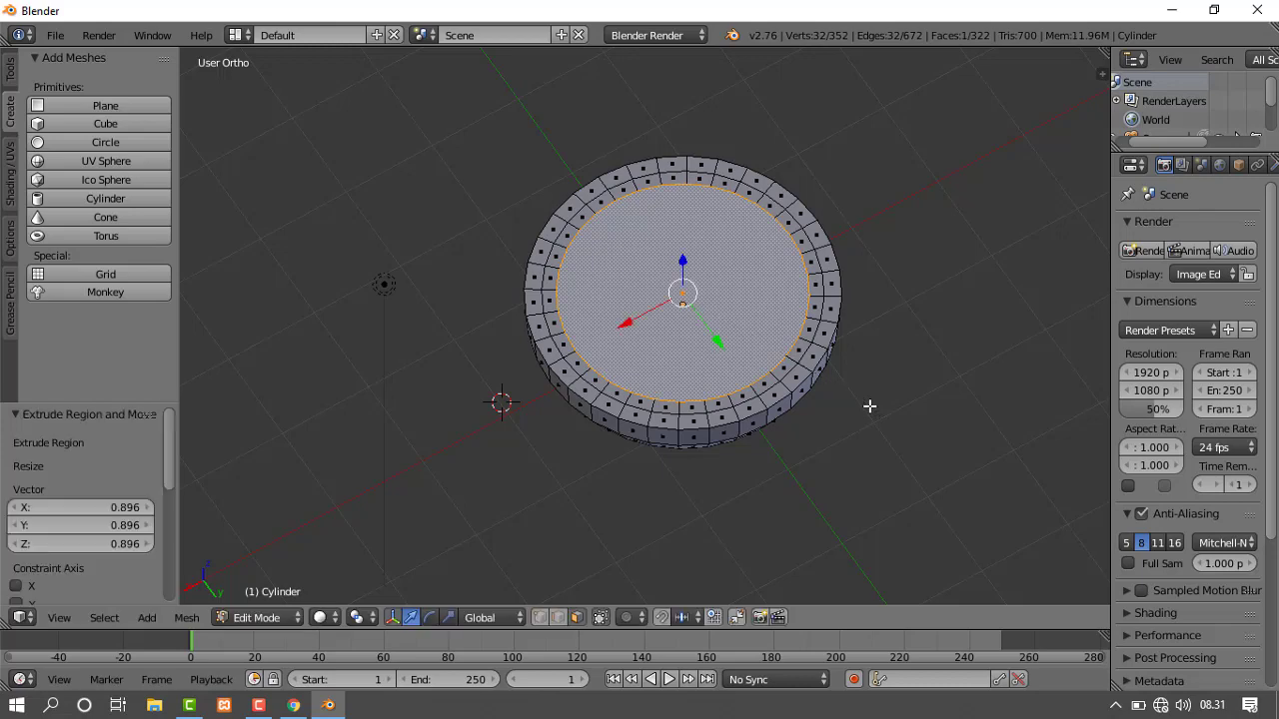
# Lower the inner top face along Z by 0.44 to start hollowing the bowl.
pyautogui.press('g')
pyautogui.press('z')
pyautogui.click(680, 283)
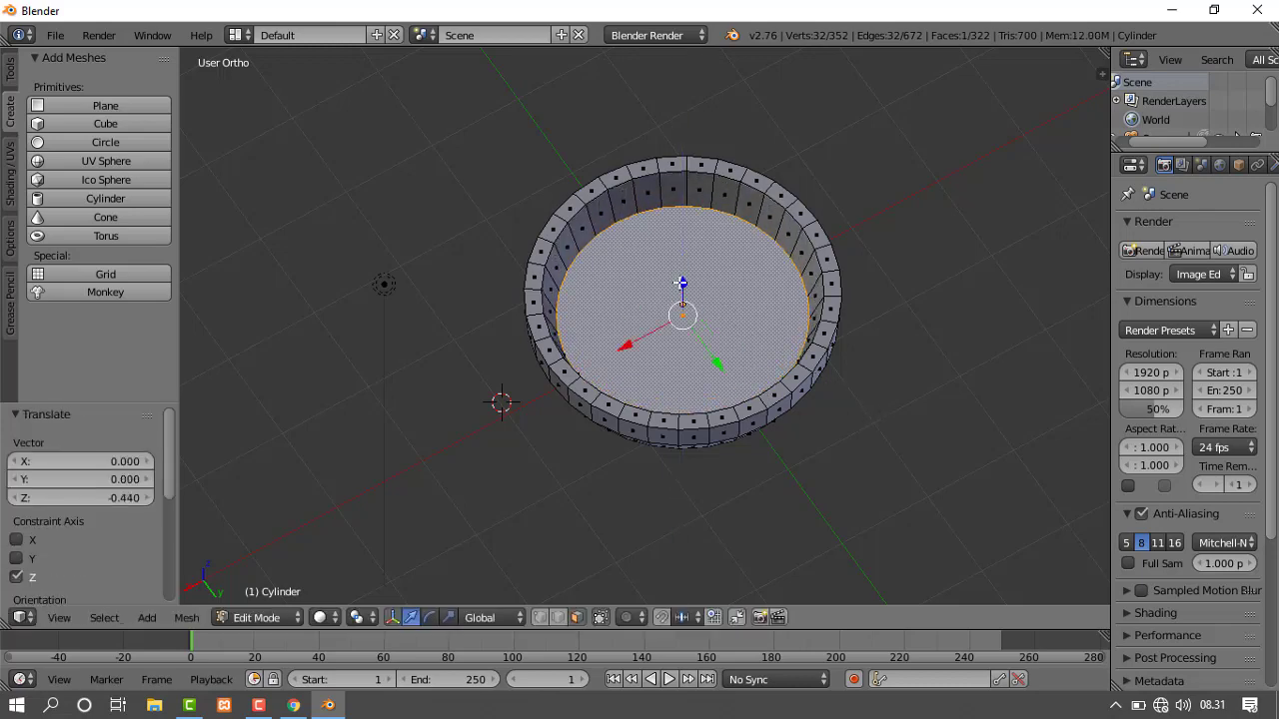
# Show the bowl in wireframe from the front and scale the lowered inner face uniformly to 1.007.
pyautogui.scroll(-3, 682, 362)
pyautogui.scroll(4, 652, 417)
pyautogui.moveTo(652, 416); pyautogui.dragTo(762, 366, button='middle')
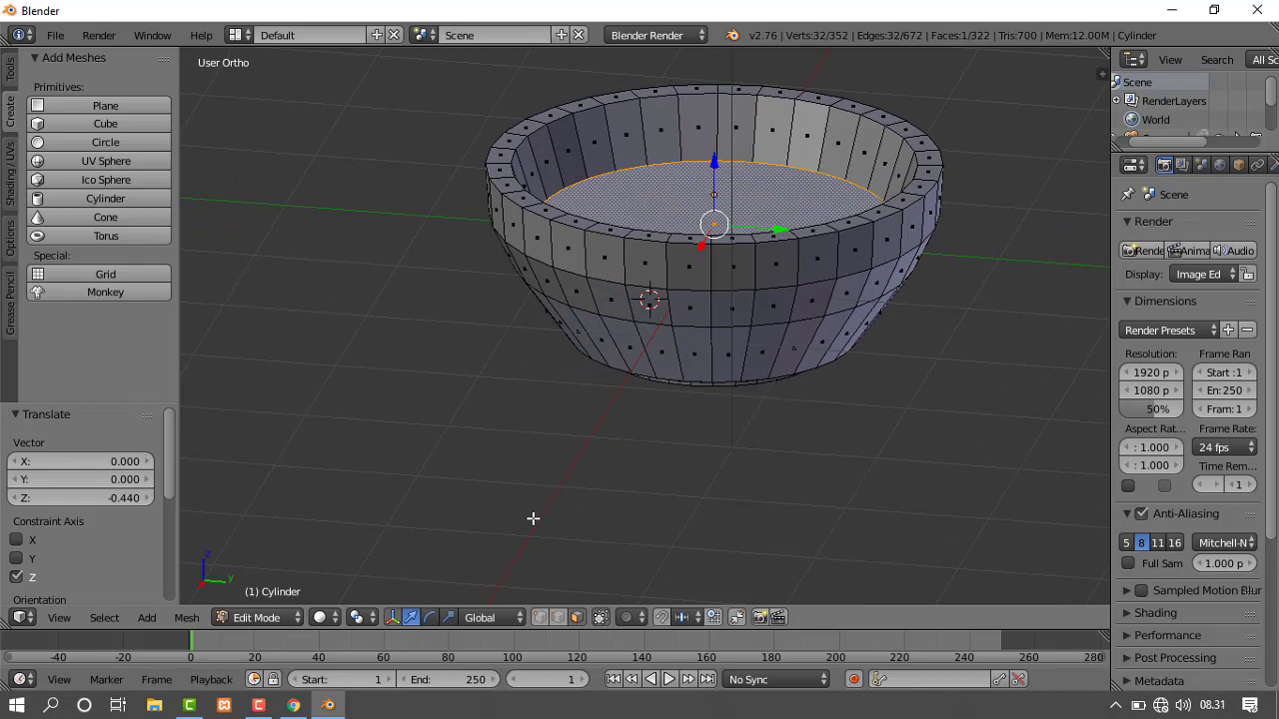
pyautogui.click(326, 617)
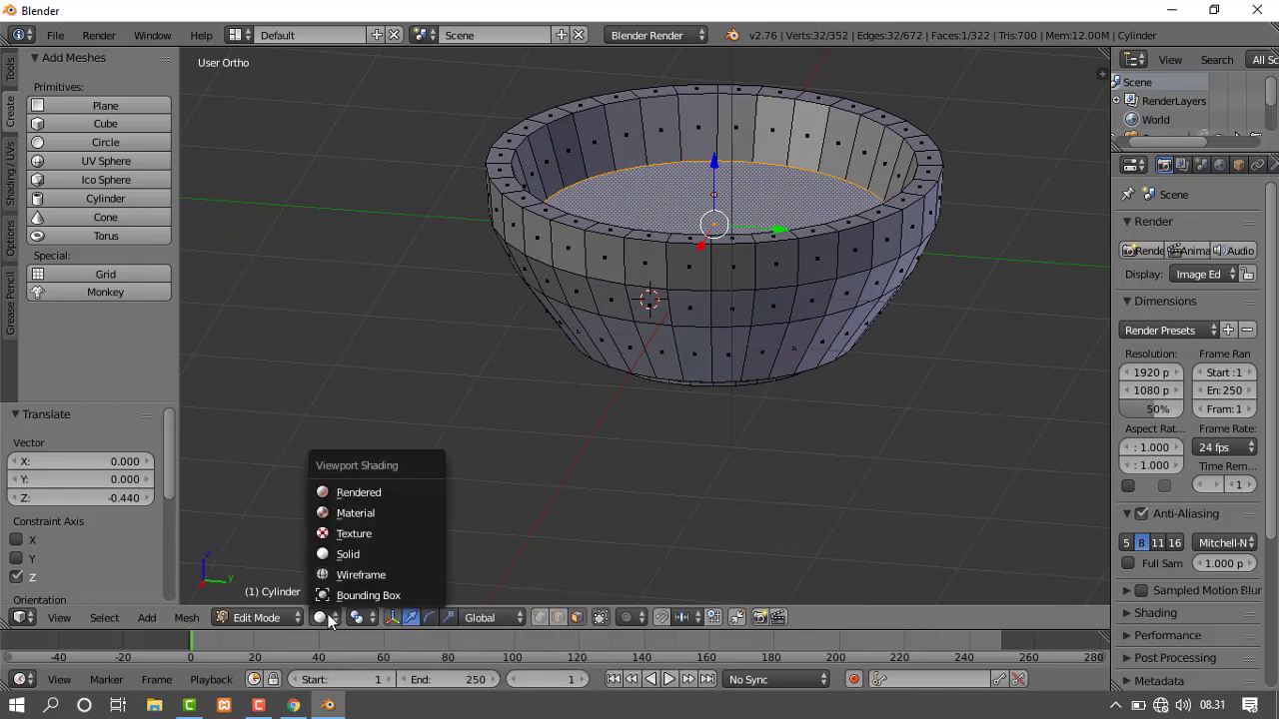
pyautogui.click(350, 575)
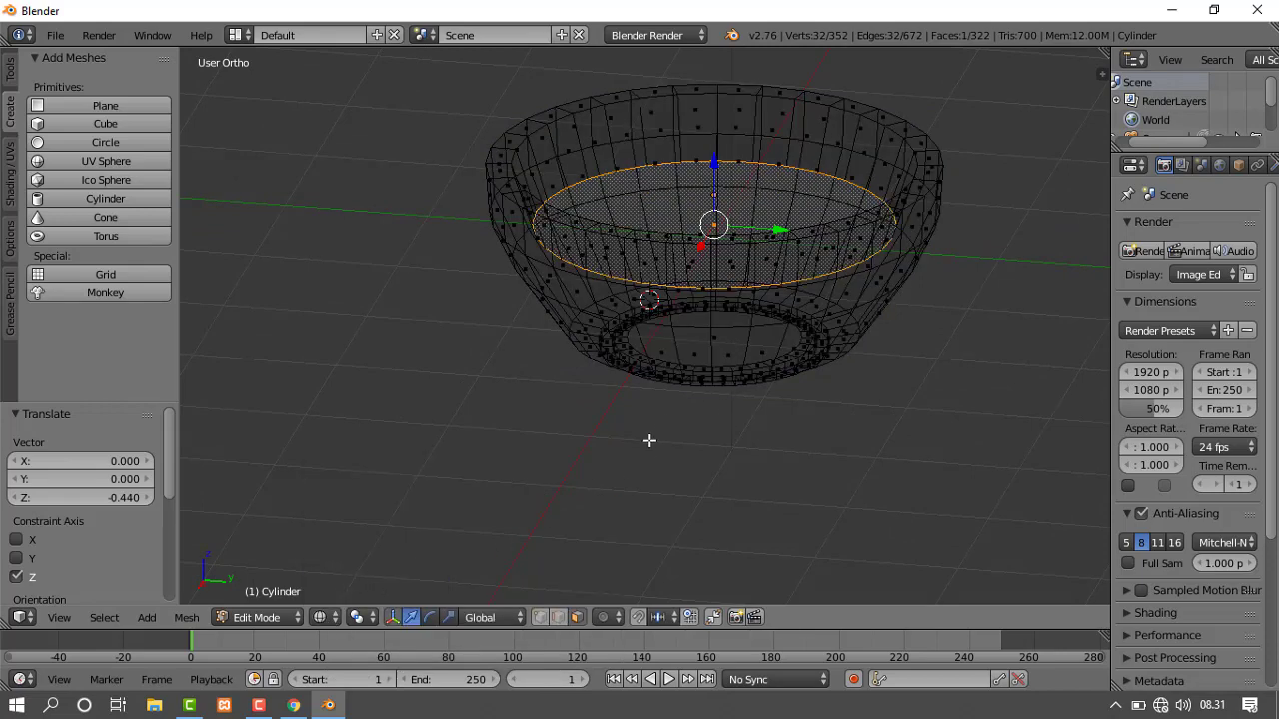
pyautogui.moveTo(651, 443); pyautogui.dragTo(692, 300, button='middle')
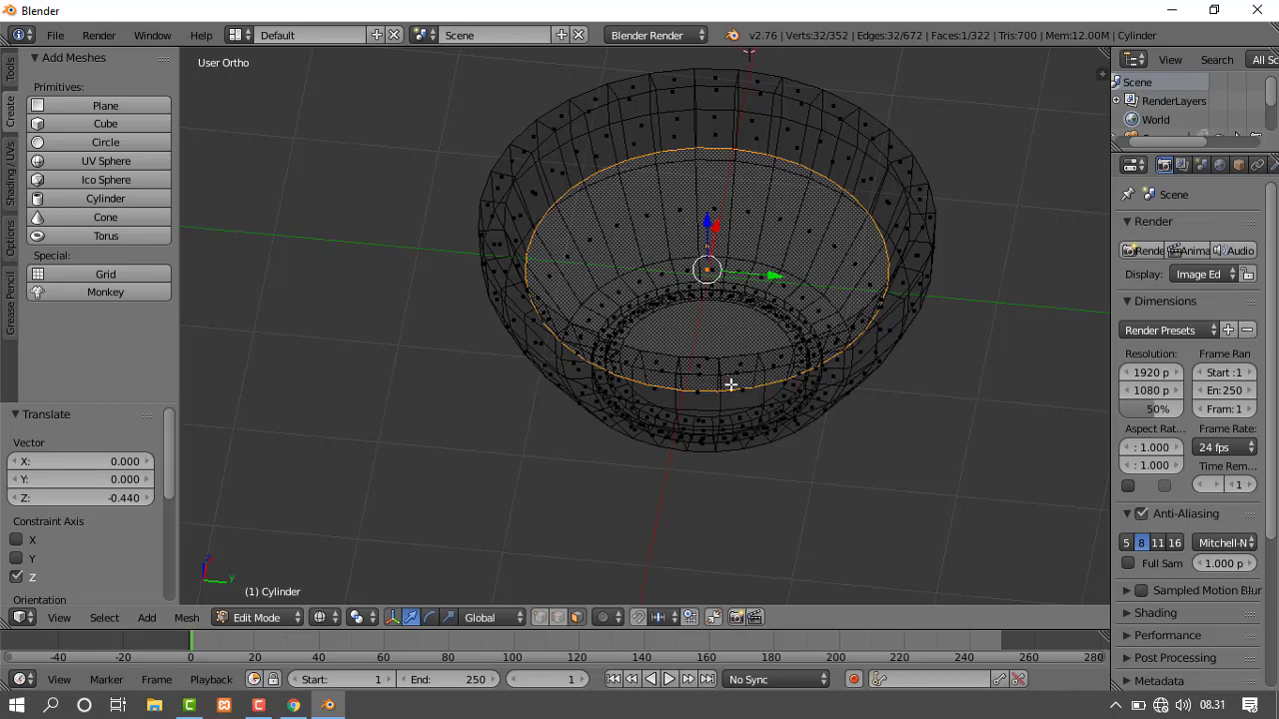
pyautogui.press('KP_1')
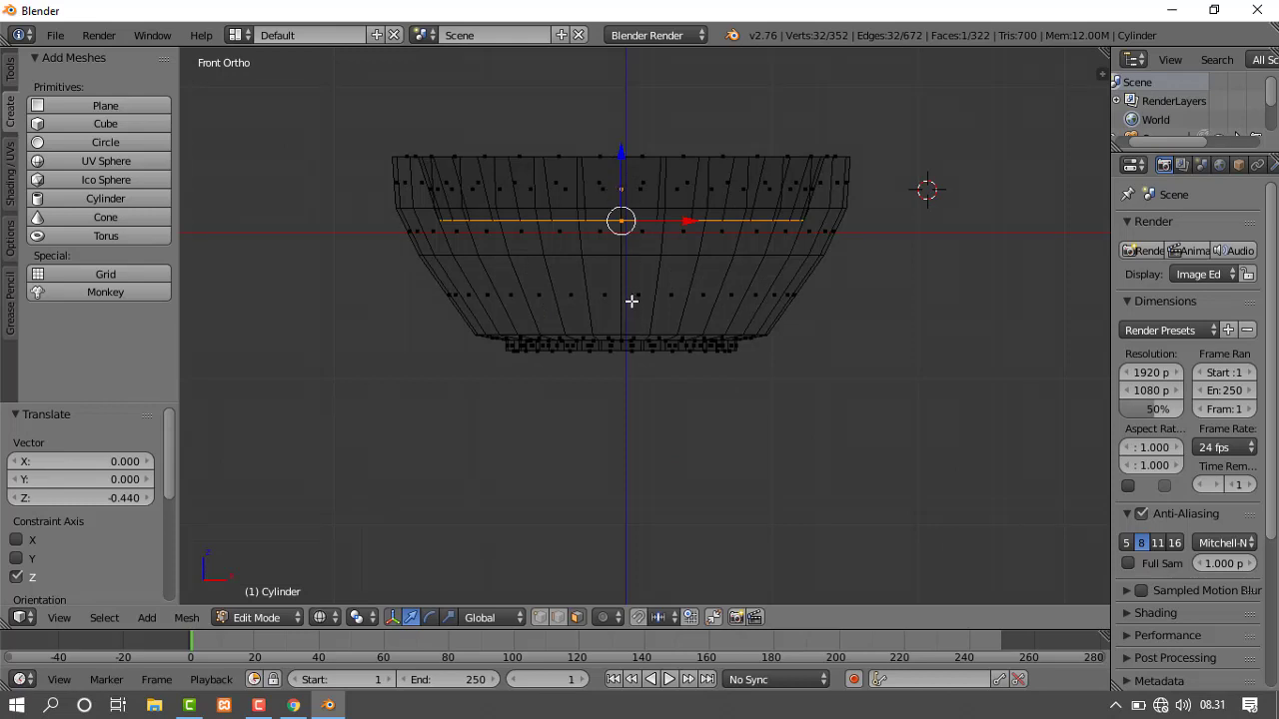
pyautogui.press('s')
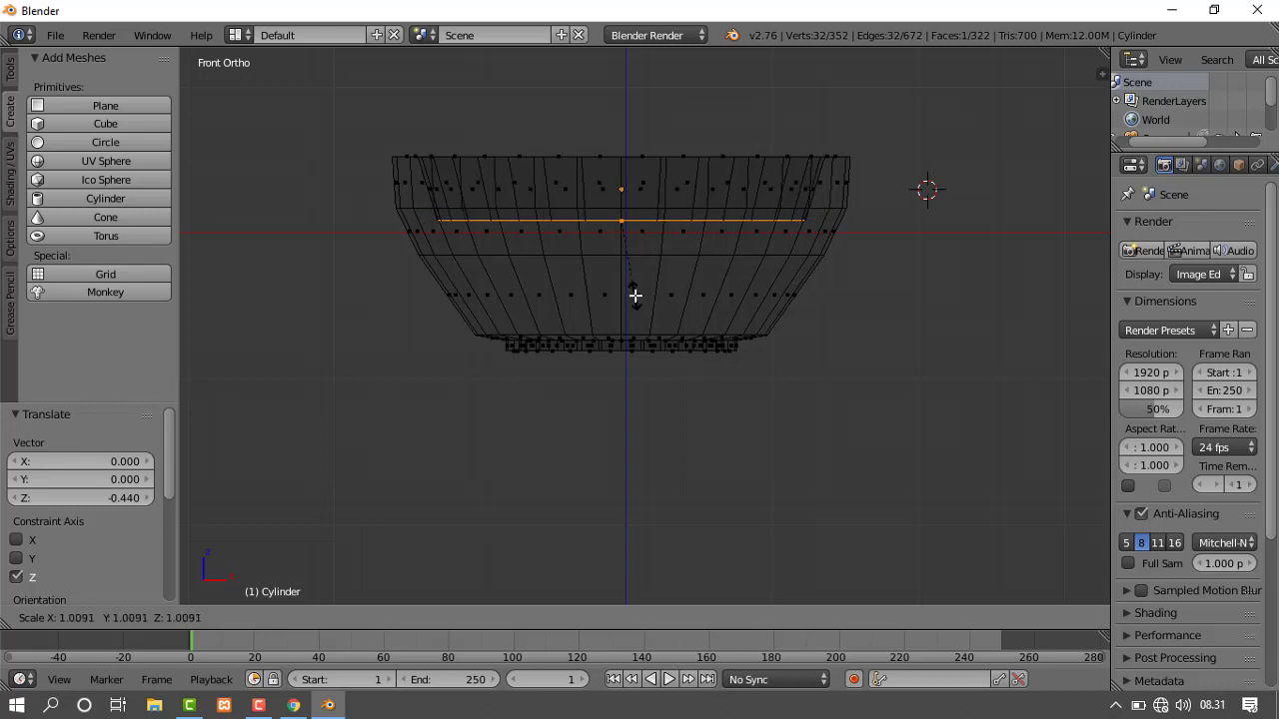
pyautogui.click(635, 295)
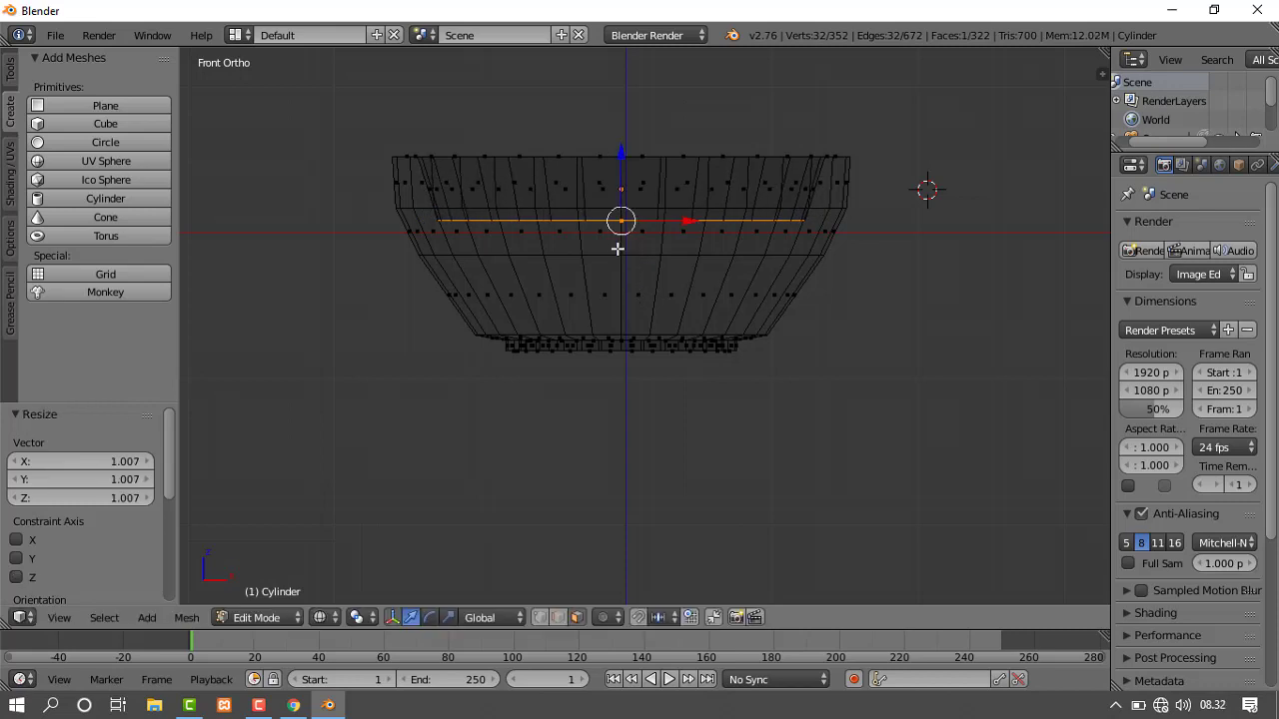
# Extrude the inner face down by 0.488 and scale it uniformly to 0.857 to follow the bowl's outer wall.
pyautogui.press('e')
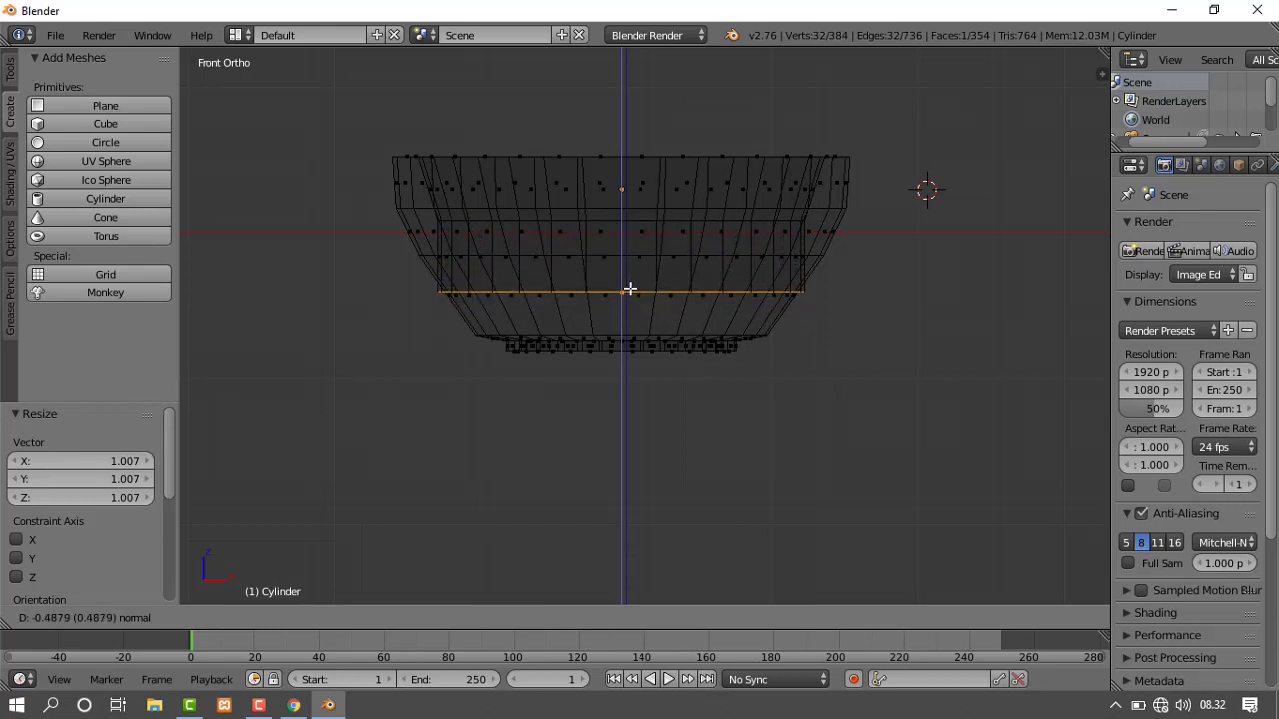
pyautogui.click(629, 288)
pyautogui.press('s')
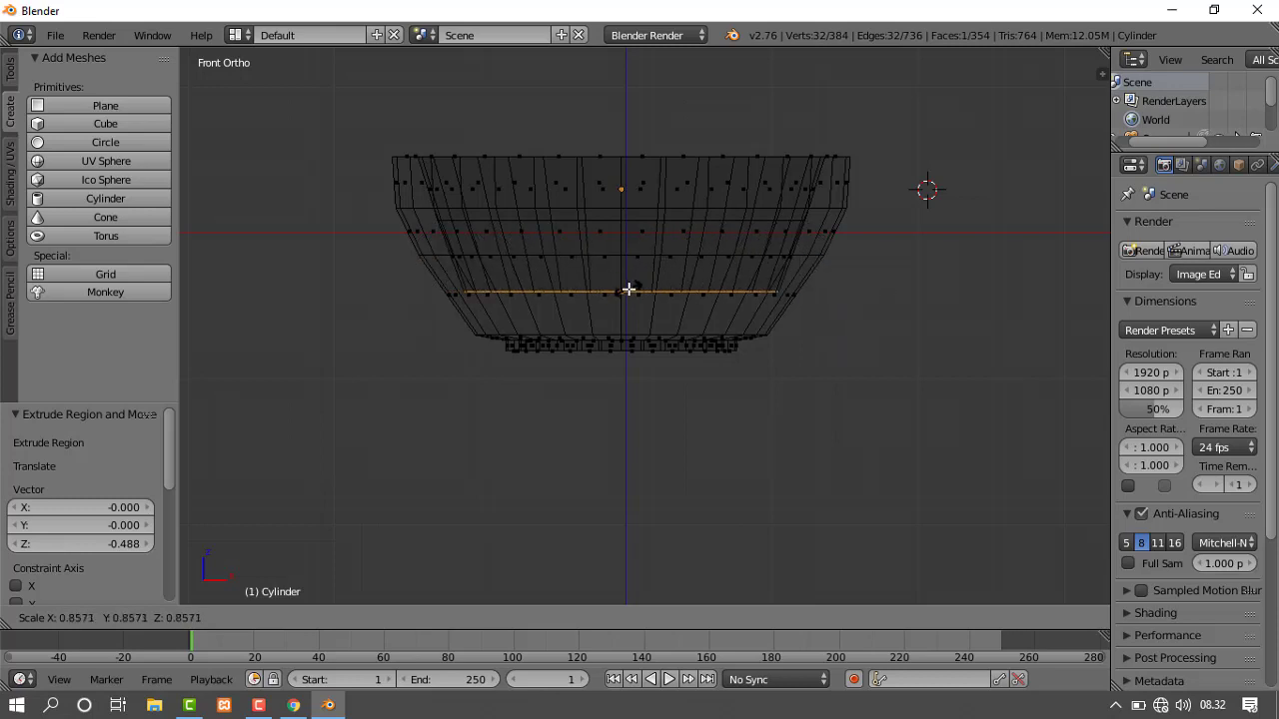
pyautogui.click(627, 289)
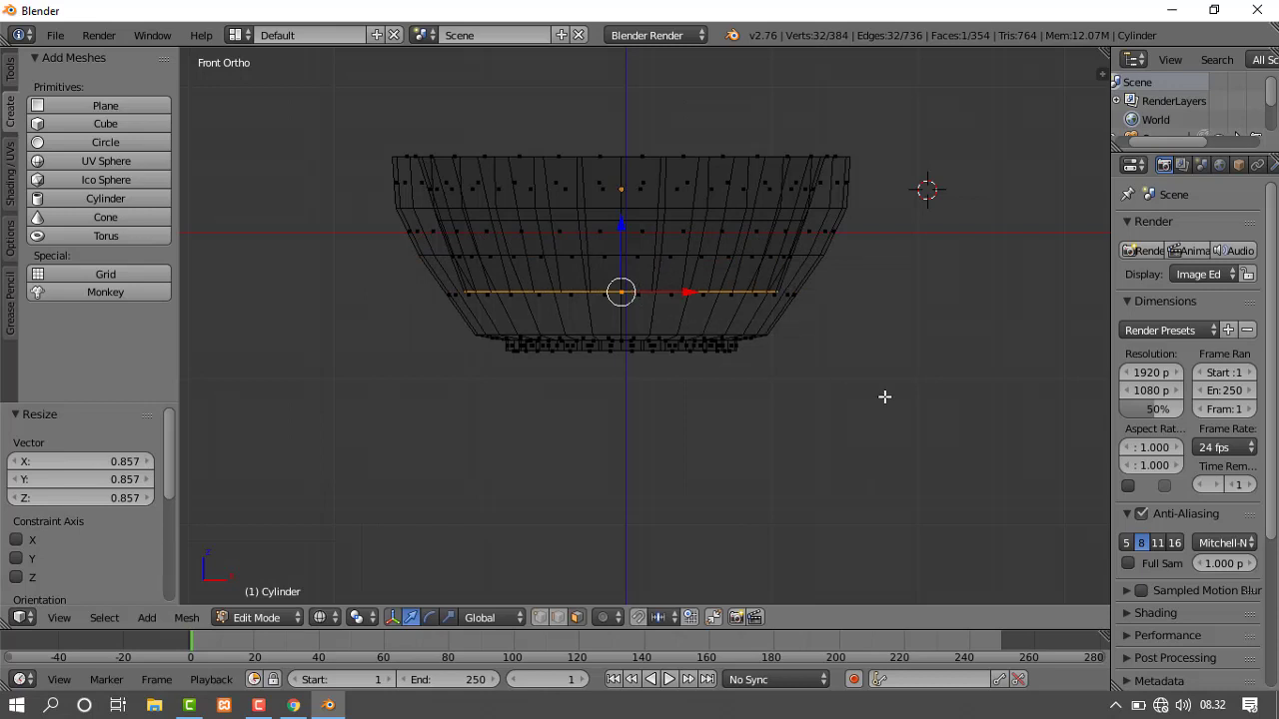
pyautogui.press('e')
pyautogui.press('s')
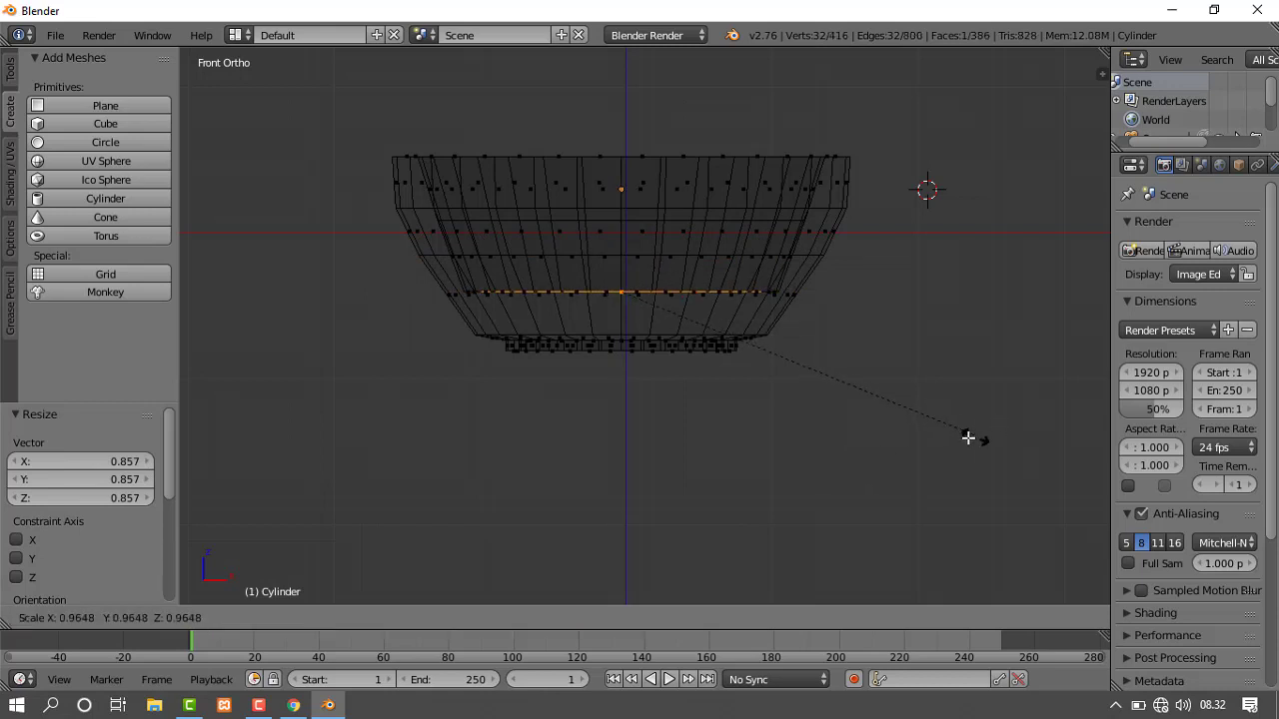
pyautogui.click(879, 431)
pyautogui.hotkey('ctrl', 'z')
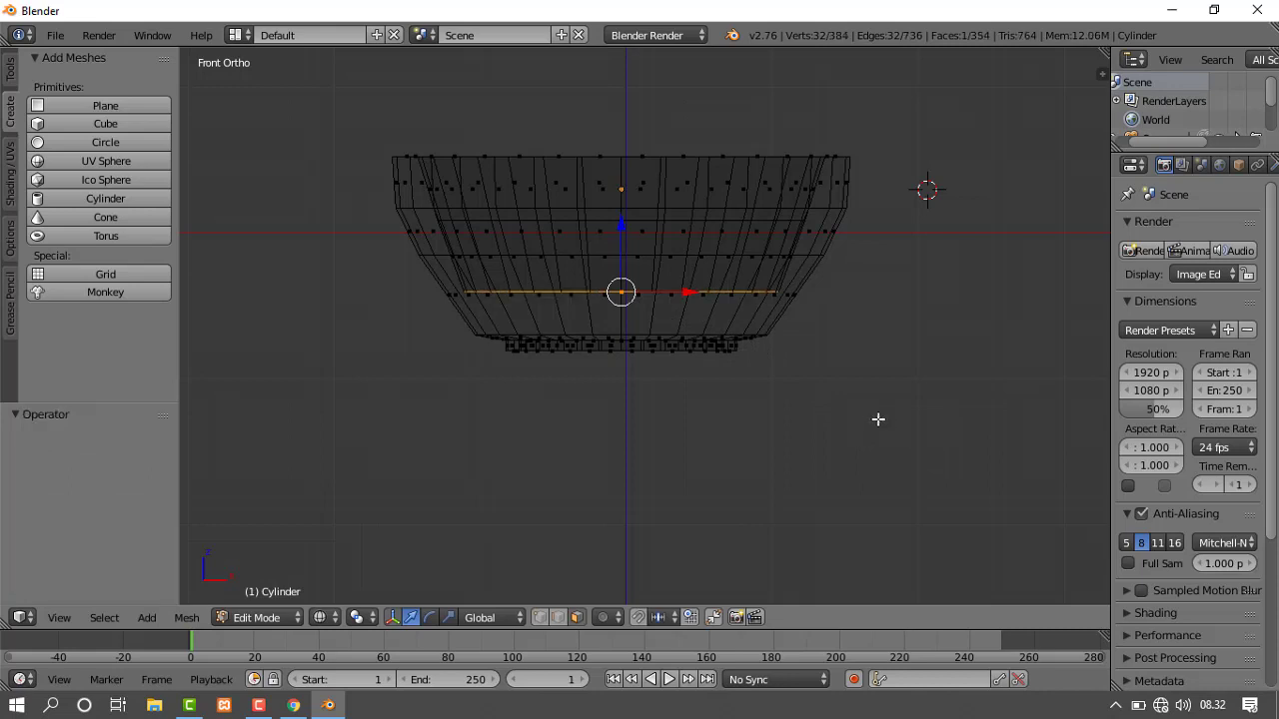
# Extrude the inner face down about 0.18 toward the base and scale it uniformly to 0.804.
pyautogui.press('e')
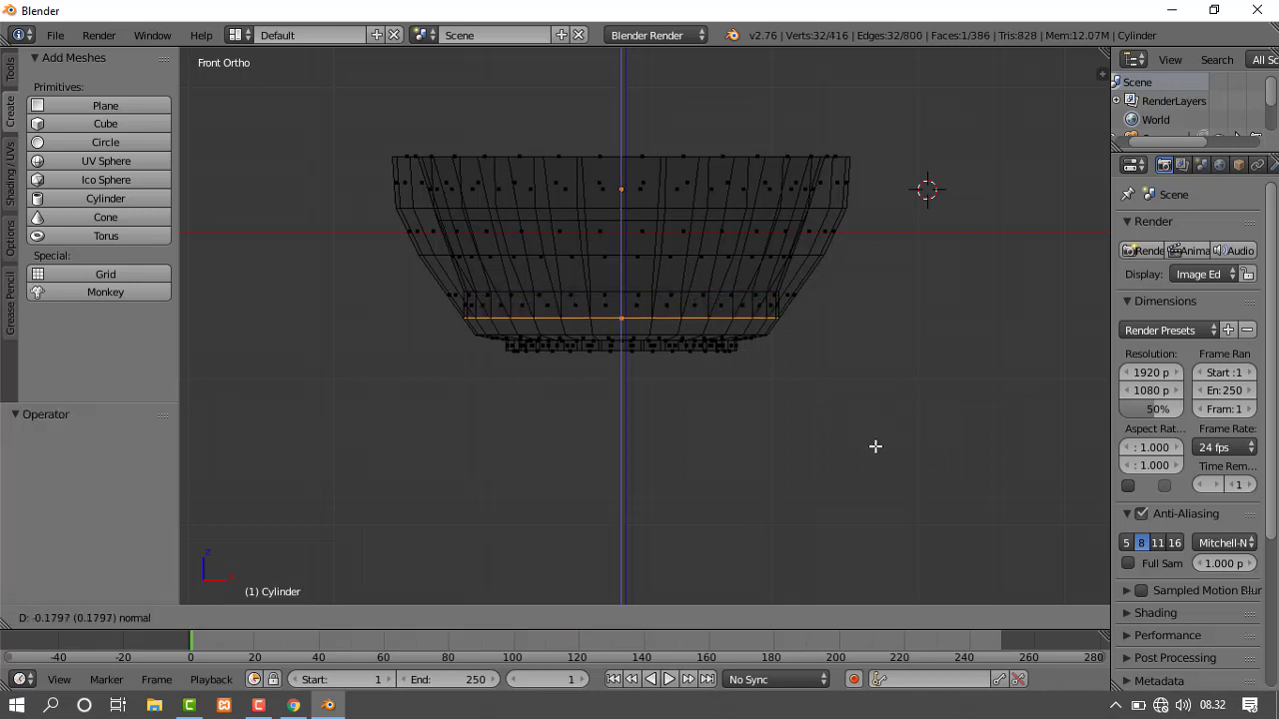
pyautogui.click(875, 450)
pyautogui.press('s')
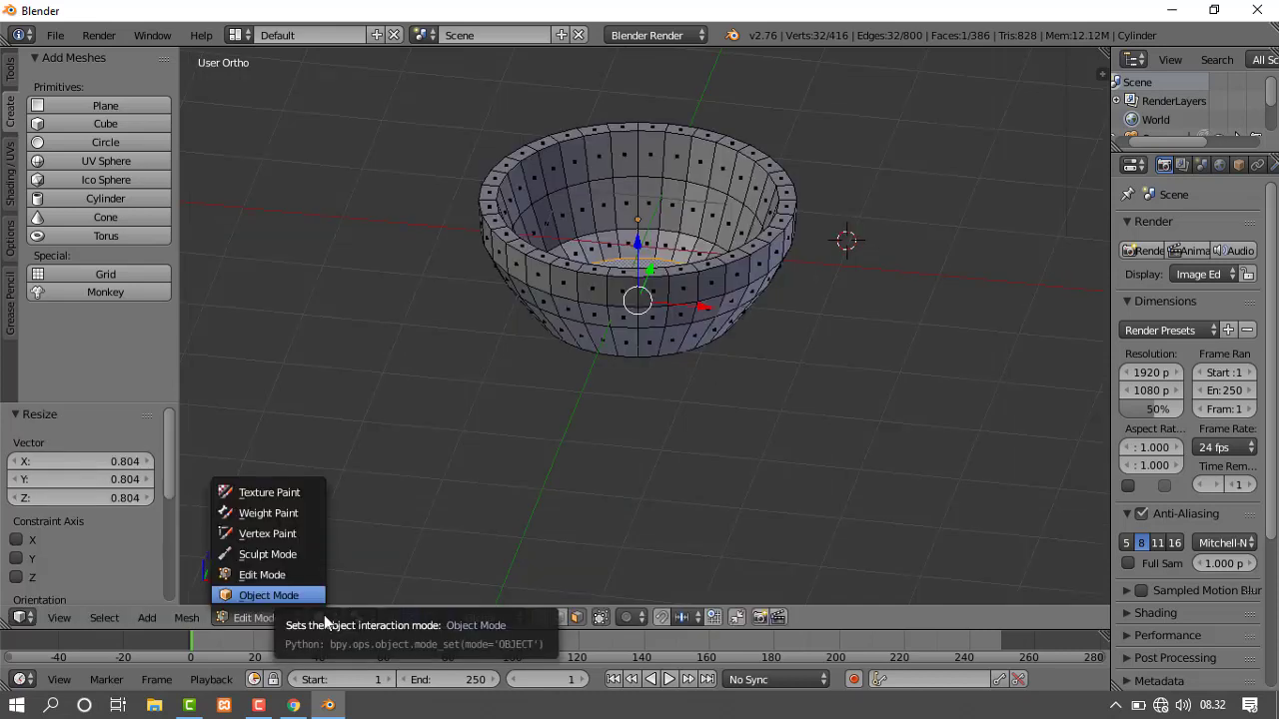
# Leave mesh editing and return to Object Mode.
pyautogui.click(320, 618)
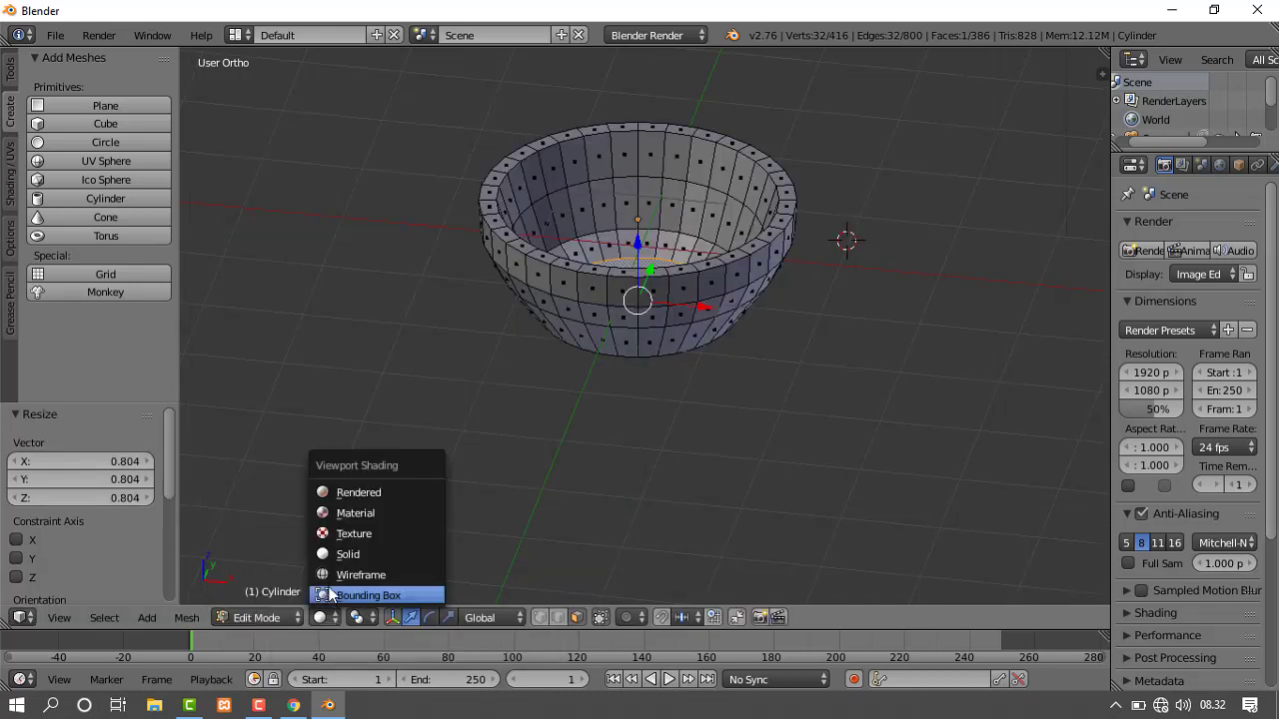
pyautogui.click(276, 620)
pyautogui.click(272, 594)
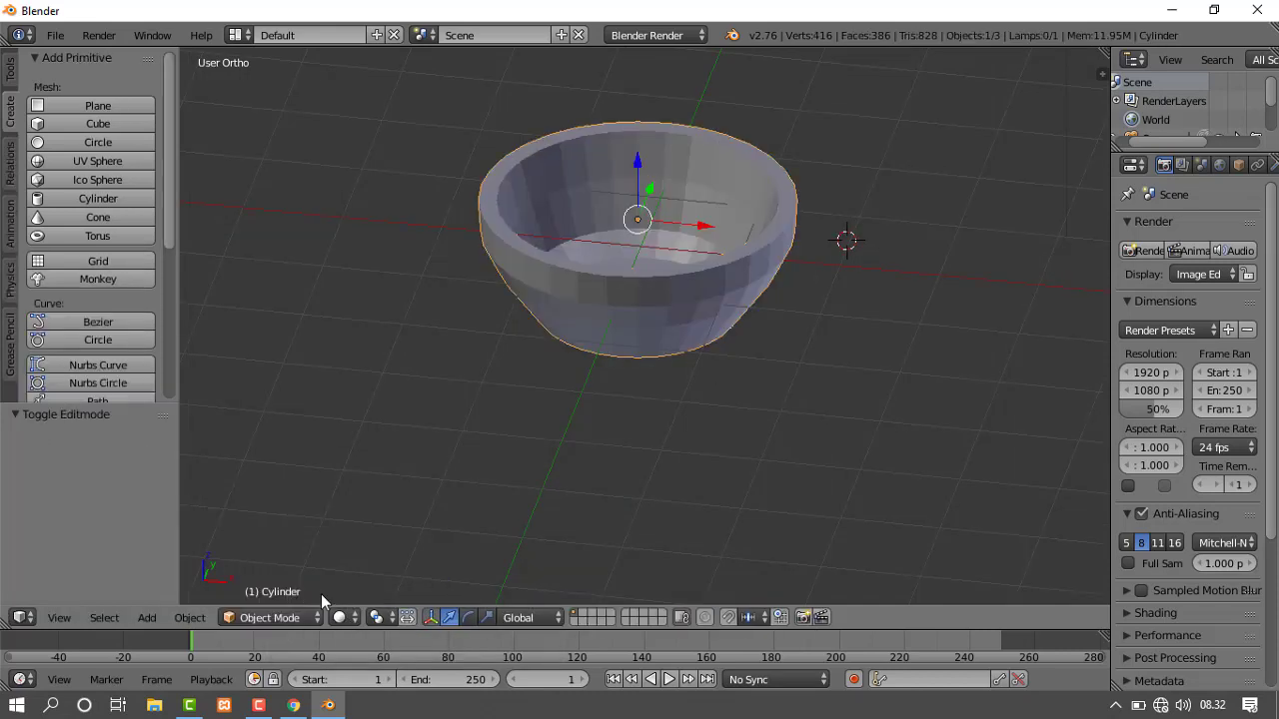
# Examine the hollowed bowl from above and from the side, checking its inner floor, rim and wall.
pyautogui.scroll(-2, 640, 331)
pyautogui.moveTo(640, 331); pyautogui.dragTo(742, 459, button='middle')
pyautogui.scroll(3, 640, 355)
pyautogui.scroll(2, 640, 352)
pyautogui.scroll(-3, 640, 348)
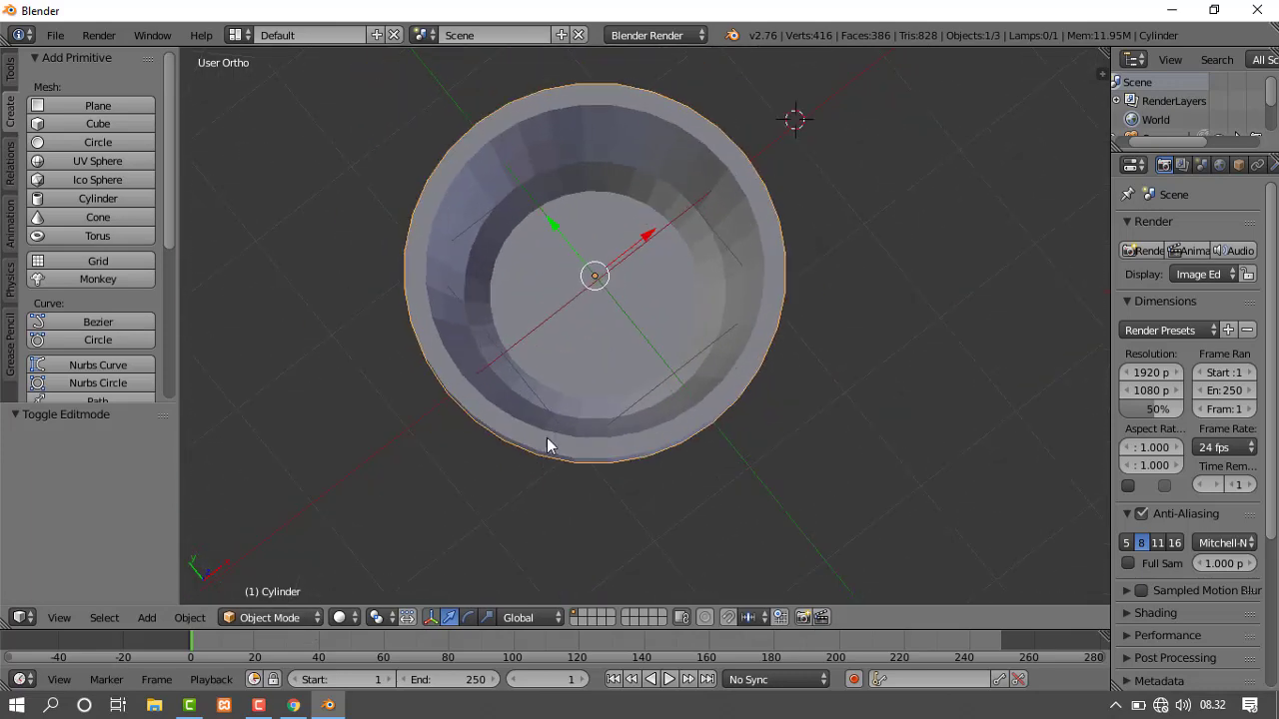
pyautogui.moveTo(549, 445); pyautogui.dragTo(656, 414, button='middle')
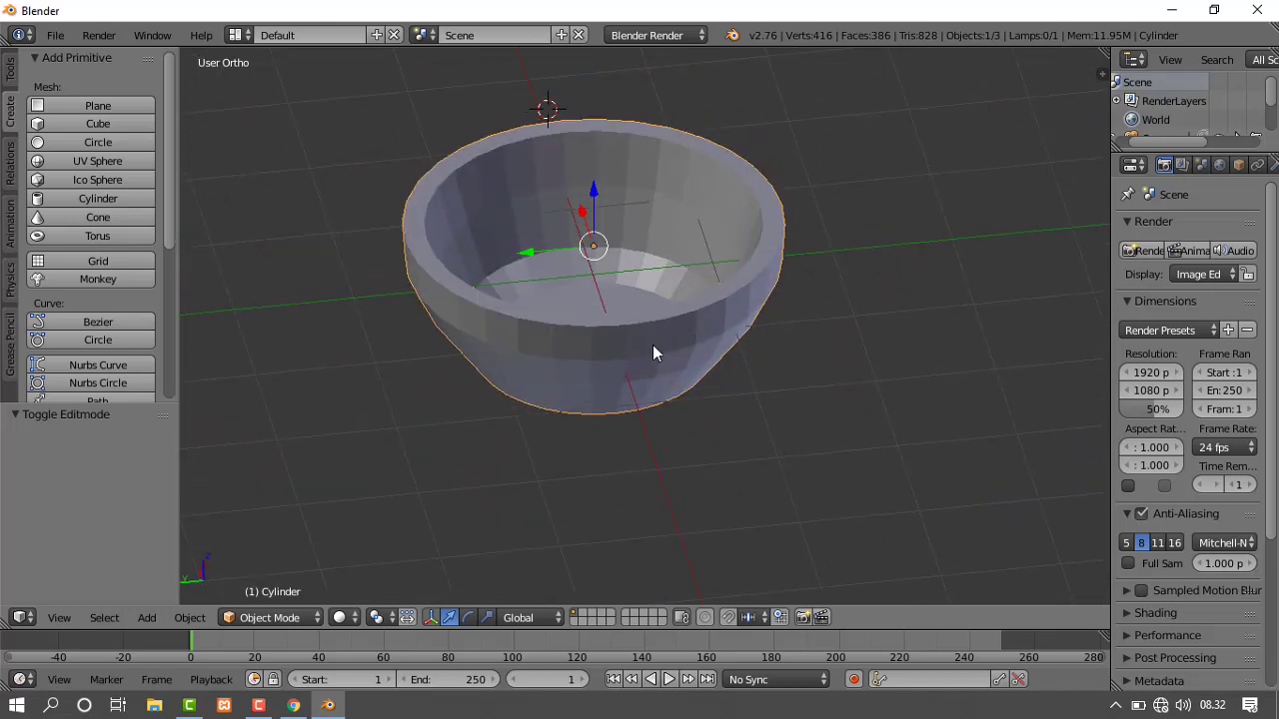
pyautogui.scroll(-2, 625, 400)
pyautogui.scroll(2, 626, 406)
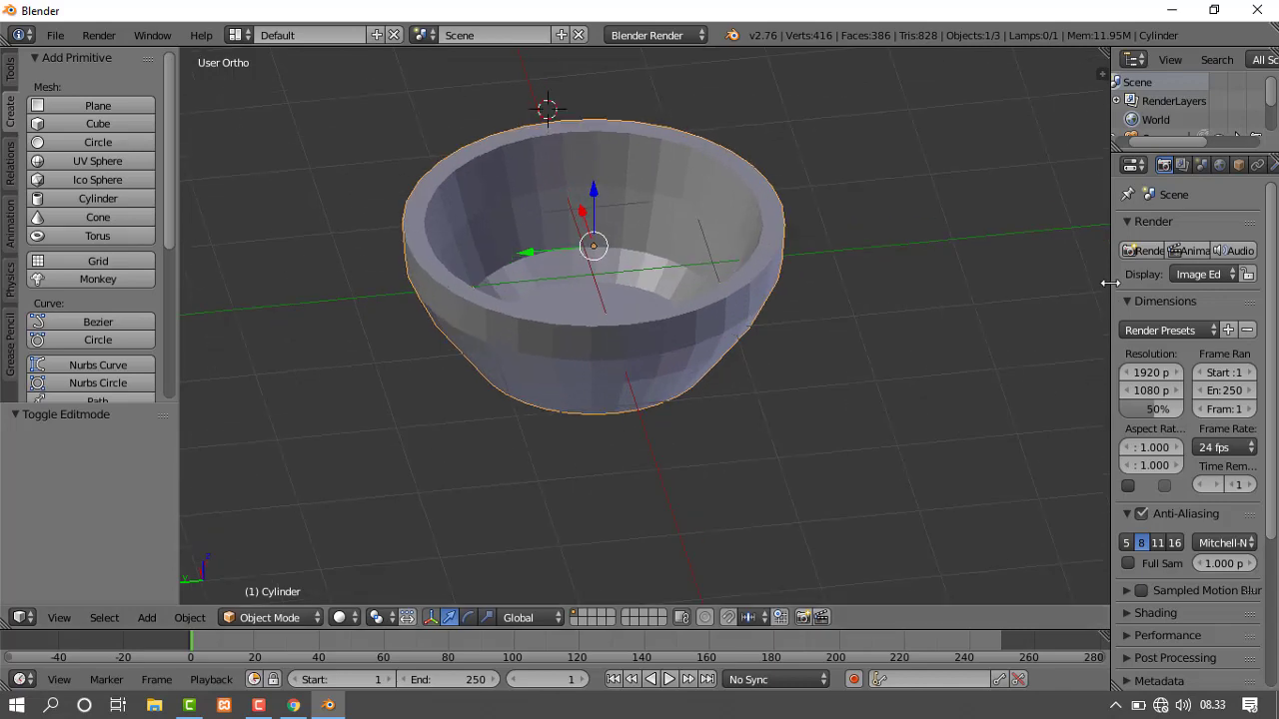
# Widen the properties area and add a Subdivision Surface modifier to the bowl.
pyautogui.moveTo(1110, 281); pyautogui.dragTo(1008, 327)
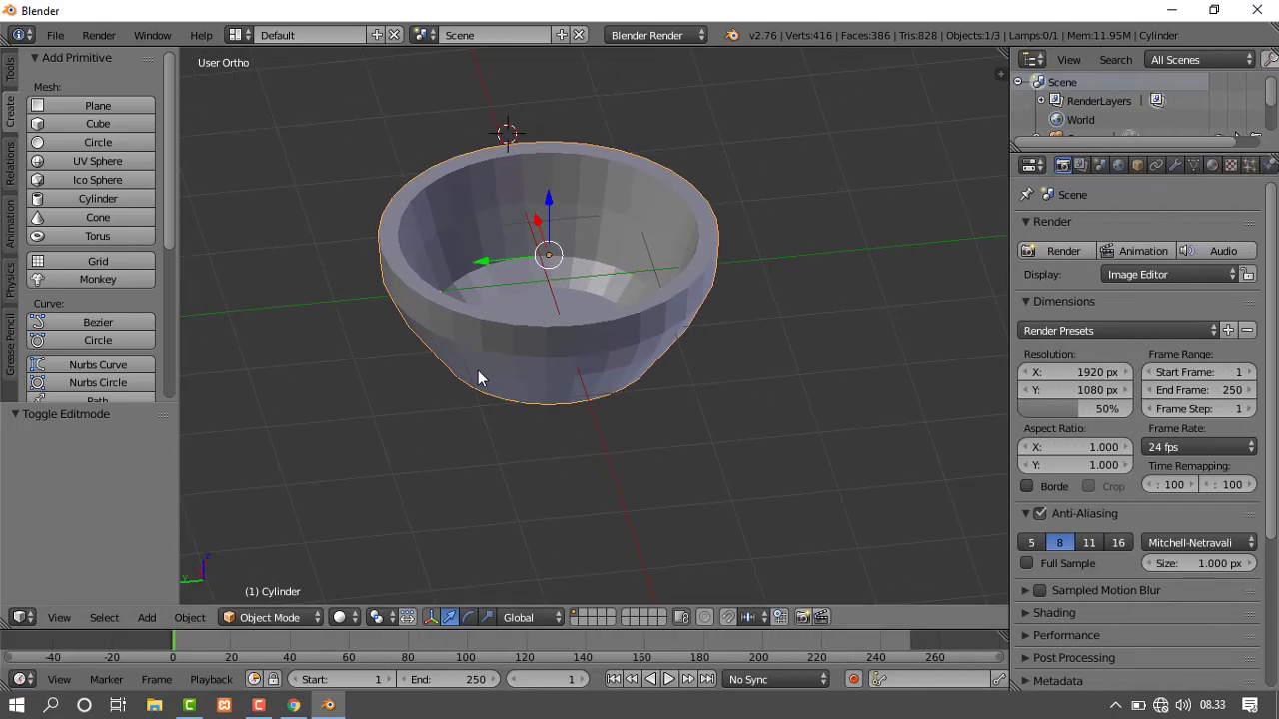
pyautogui.moveTo(477, 378); pyautogui.dragTo(641, 401, button='middle')
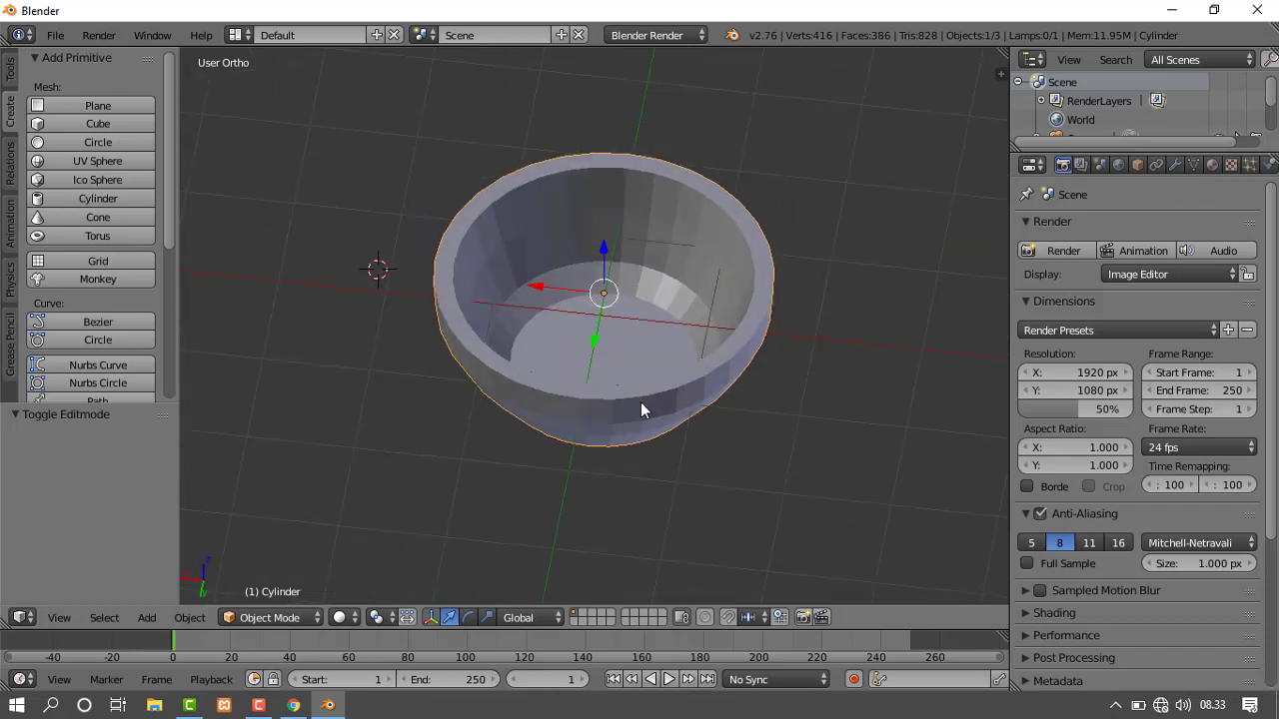
pyautogui.click(1174, 166)
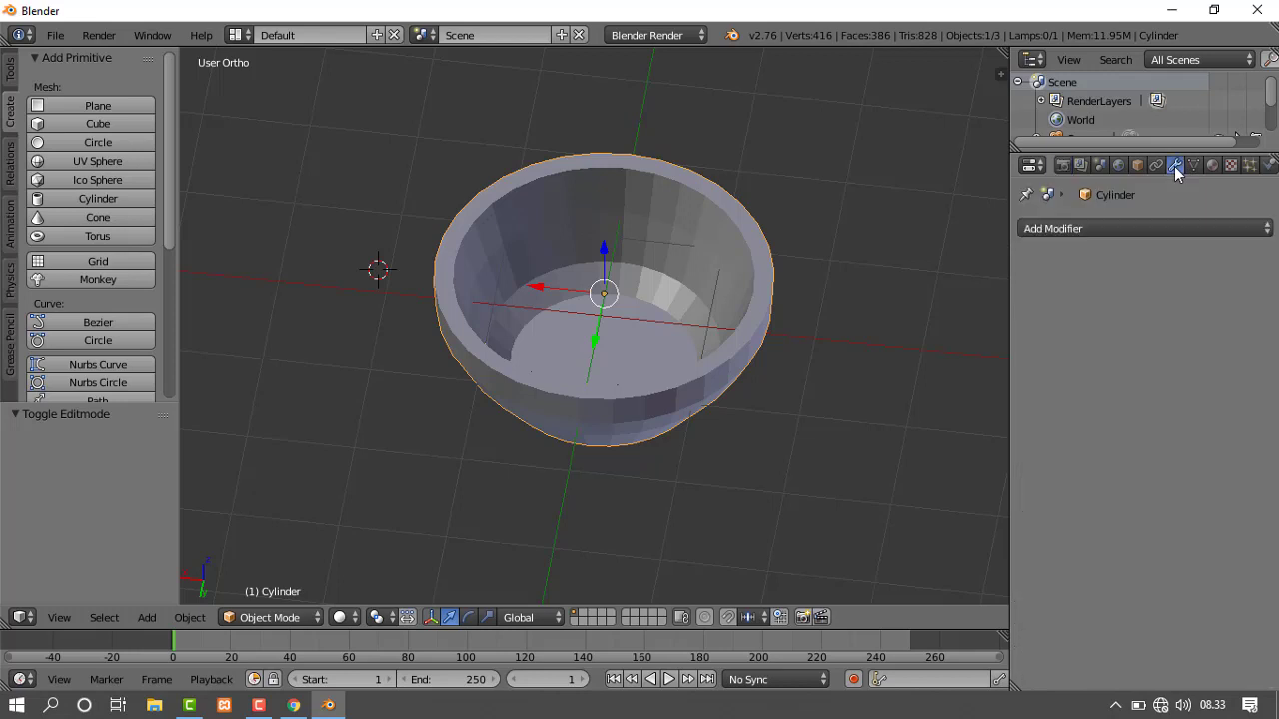
pyautogui.click(1085, 228)
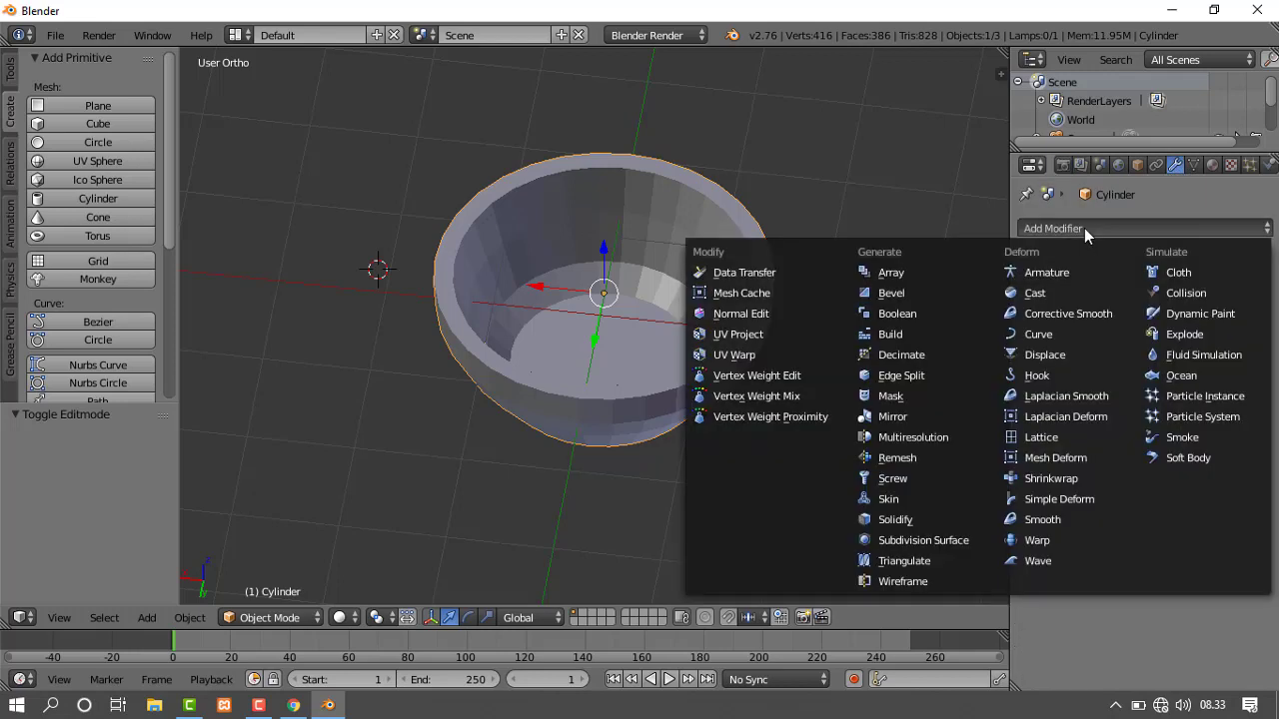
pyautogui.click(920, 541)
pyautogui.scroll(-2, 589, 375)
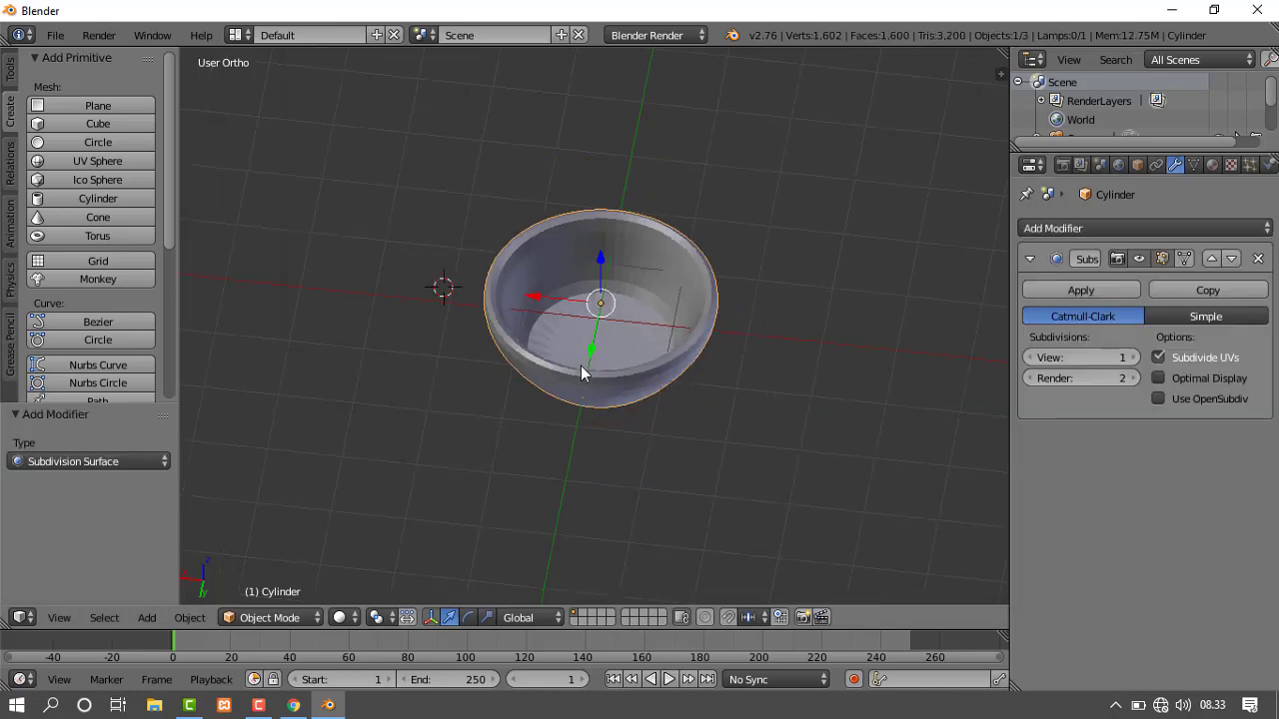
pyautogui.moveTo(565, 382); pyautogui.dragTo(607, 429, button='middle')
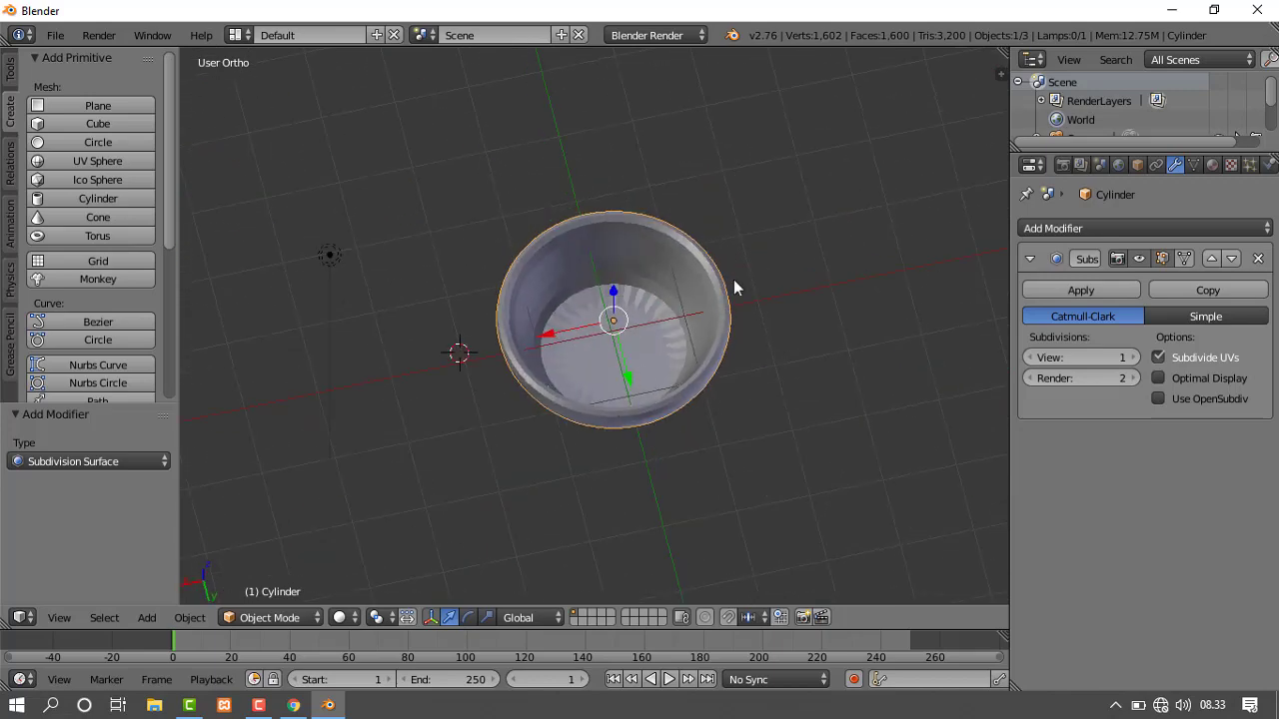
# Apply smooth shading to the whole bowl and check its interior up close.
pyautogui.click(11, 72)
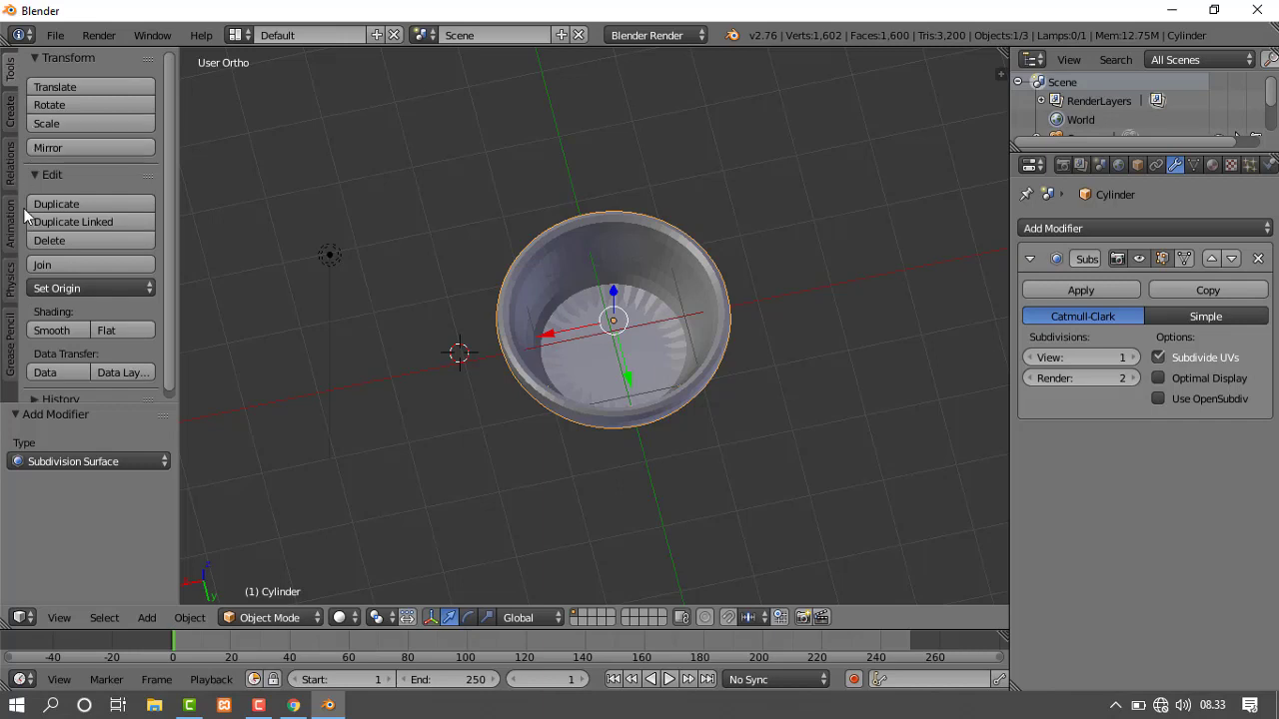
pyautogui.click(49, 330)
pyautogui.scroll(-2, 656, 343)
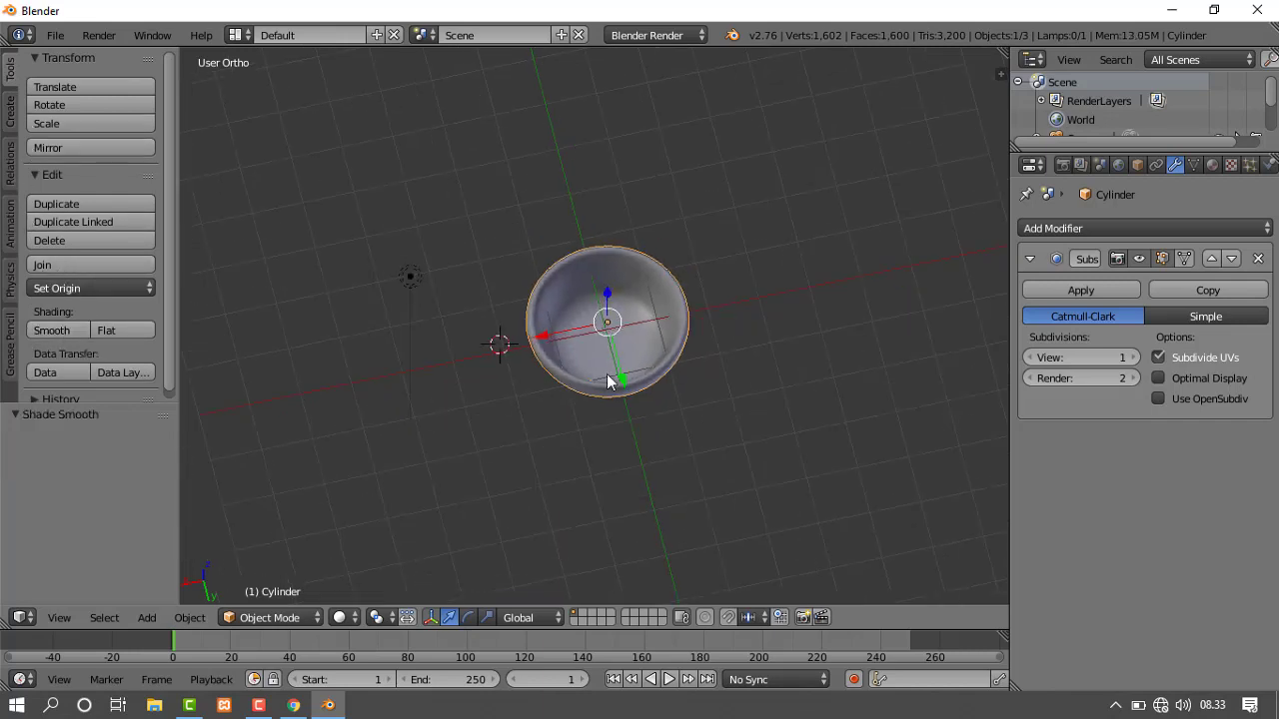
pyautogui.moveTo(657, 342); pyautogui.dragTo(699, 391, button='middle')
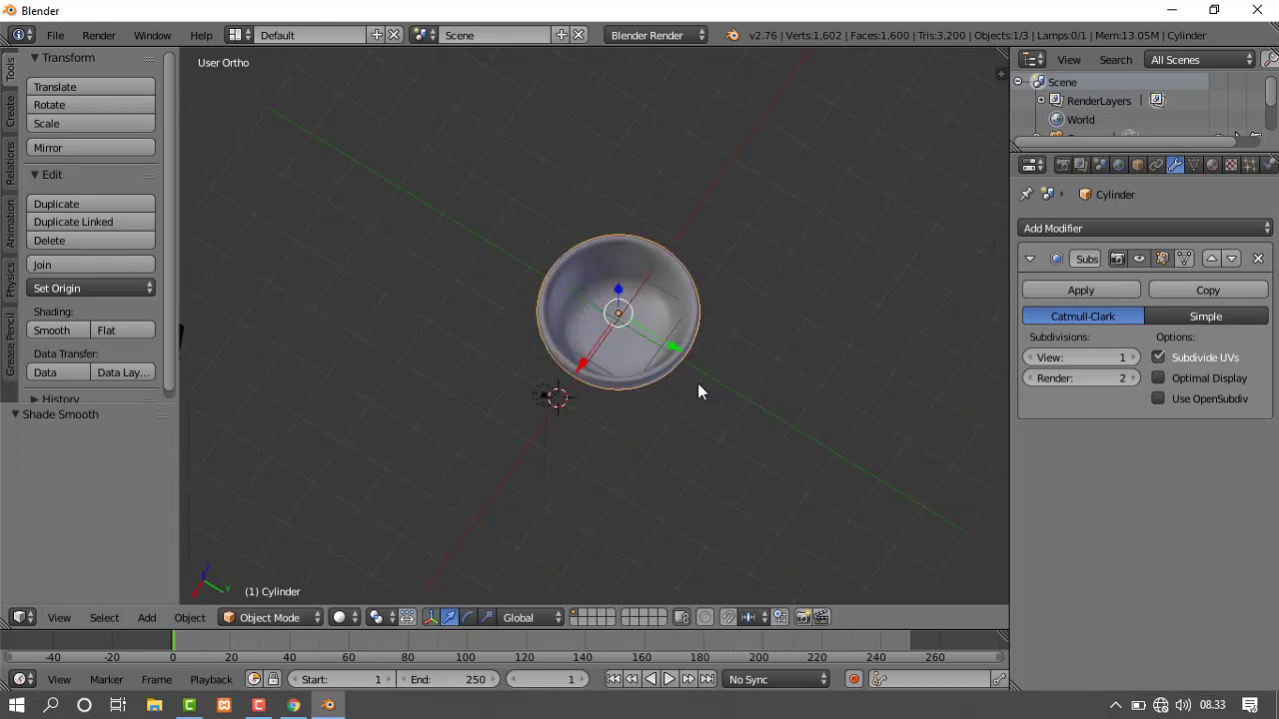
pyautogui.scroll(3, 641, 343)
pyautogui.scroll(4, 640, 336)
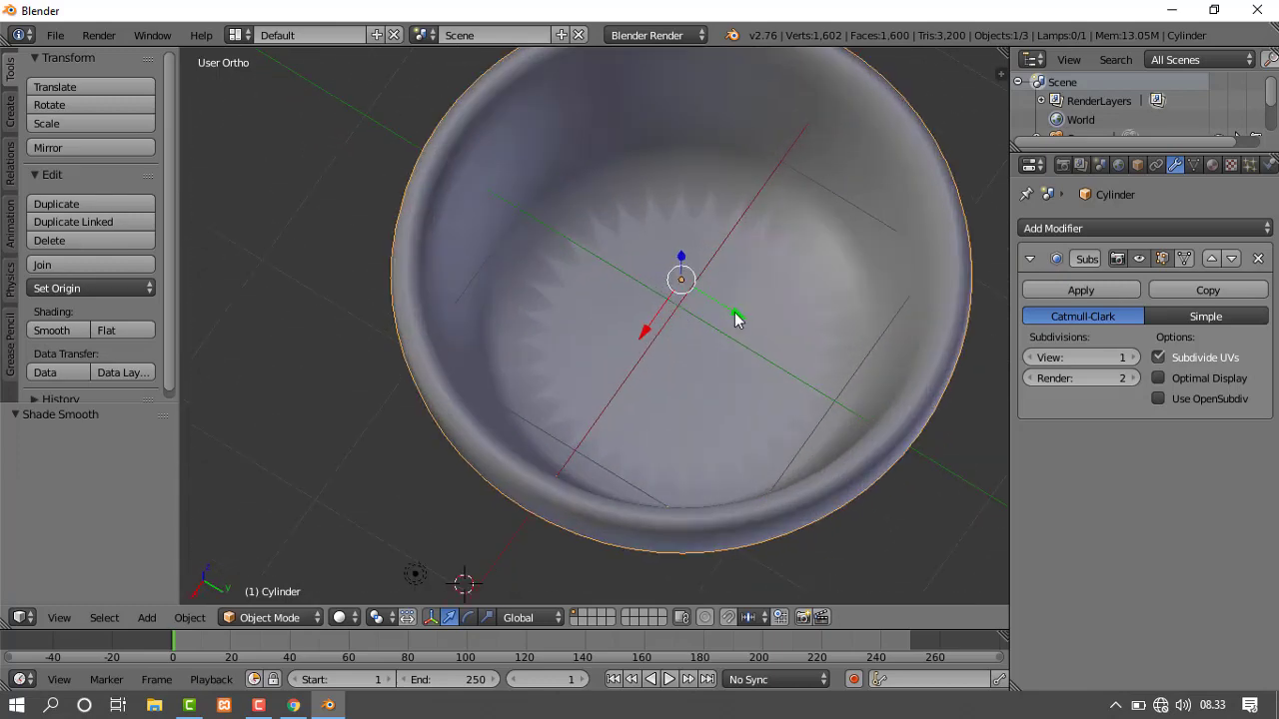
# Move the bowl along Y by -0.698 and inspect its base ring and overall shape.
pyautogui.moveTo(735, 318); pyautogui.dragTo(620, 277)
pyautogui.scroll(-4, 619, 277)
pyautogui.moveTo(563, 323); pyautogui.dragTo(807, 129, button='middle')
pyautogui.scroll(5, 568, 350)
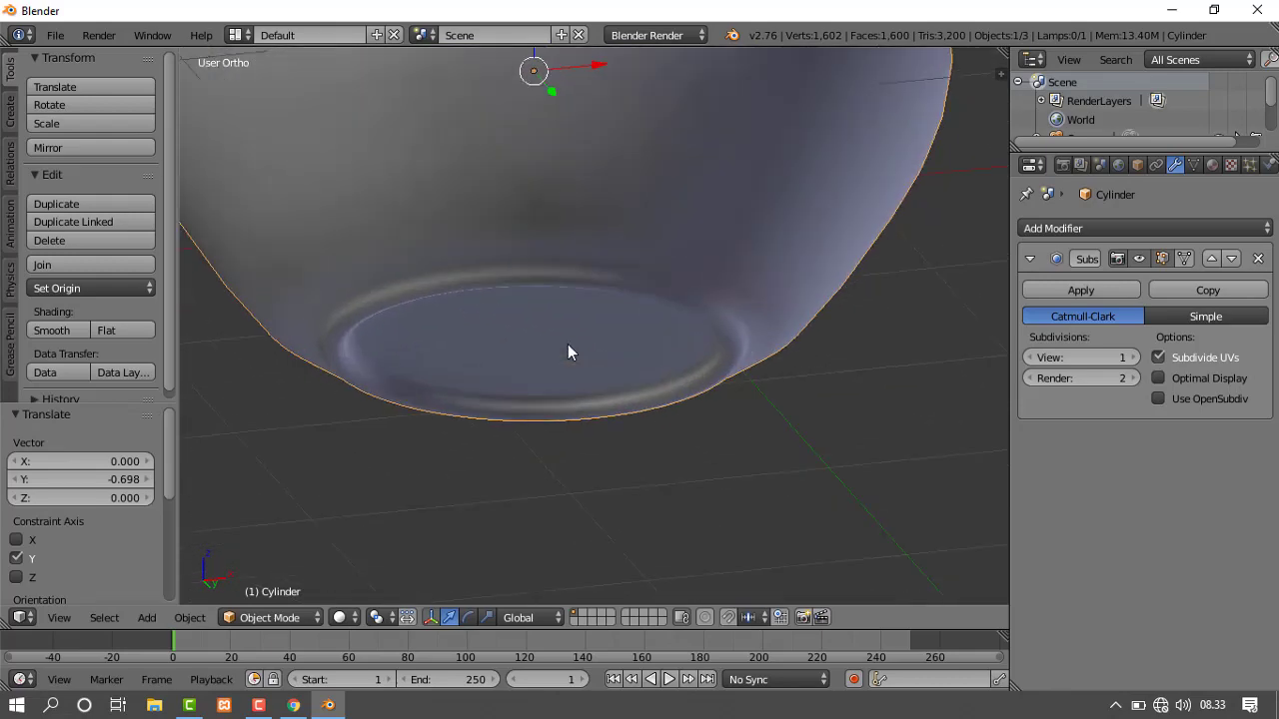
pyautogui.scroll(-5, 567, 352)
pyautogui.moveTo(623, 251); pyautogui.dragTo(380, 395, button='middle')
pyautogui.moveTo(763, 283); pyautogui.dragTo(820, 475, button='middle')
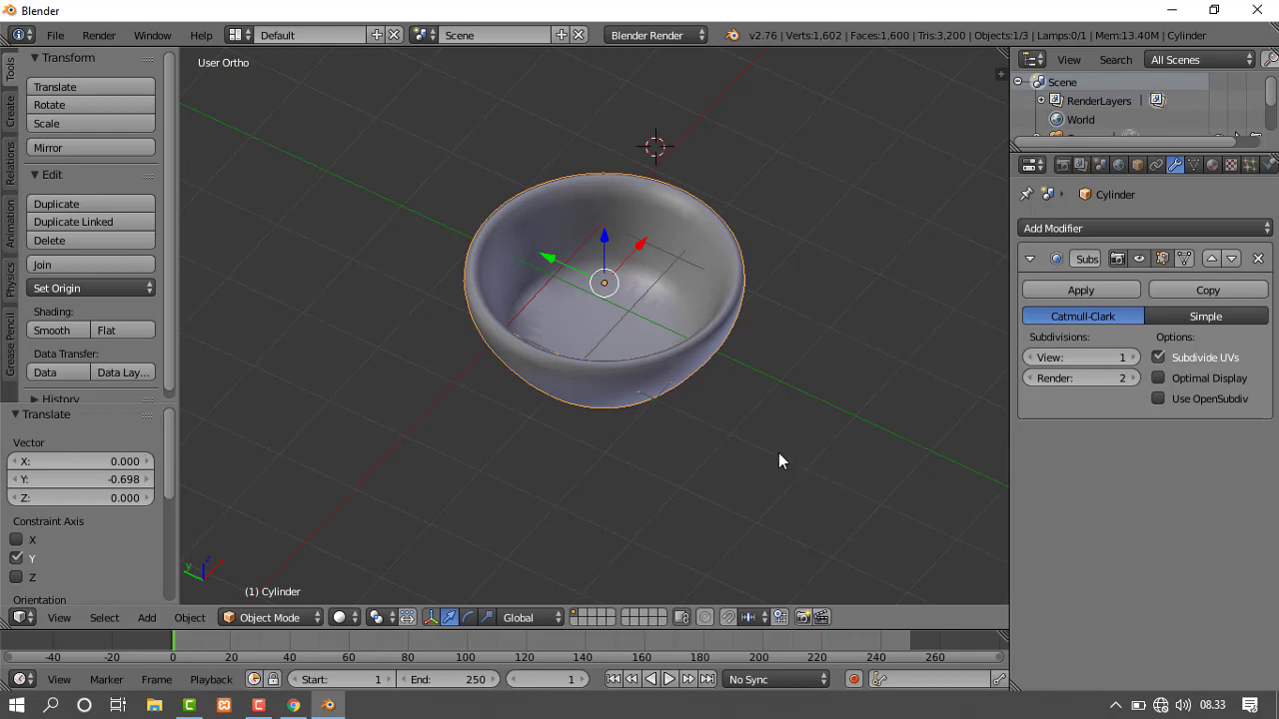
# Give the bowl a new material and set its diffuse color to bright red.
pyautogui.click(1212, 165)
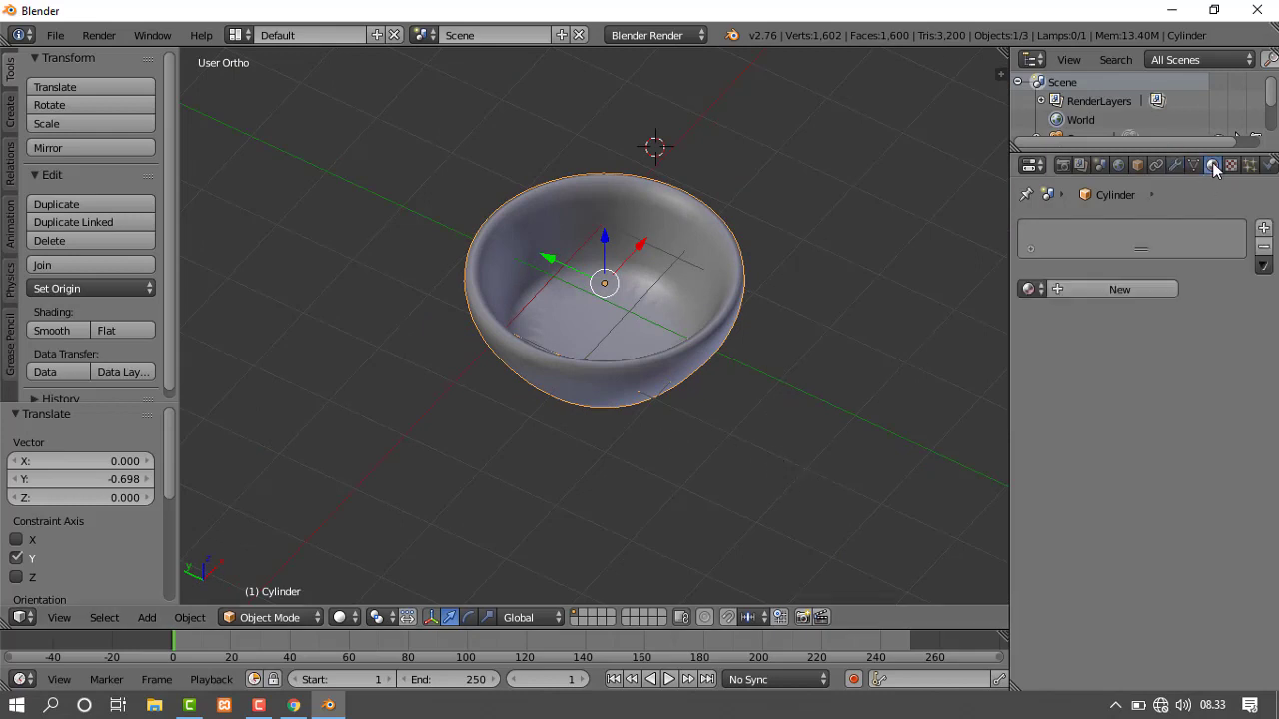
pyautogui.click(1120, 288)
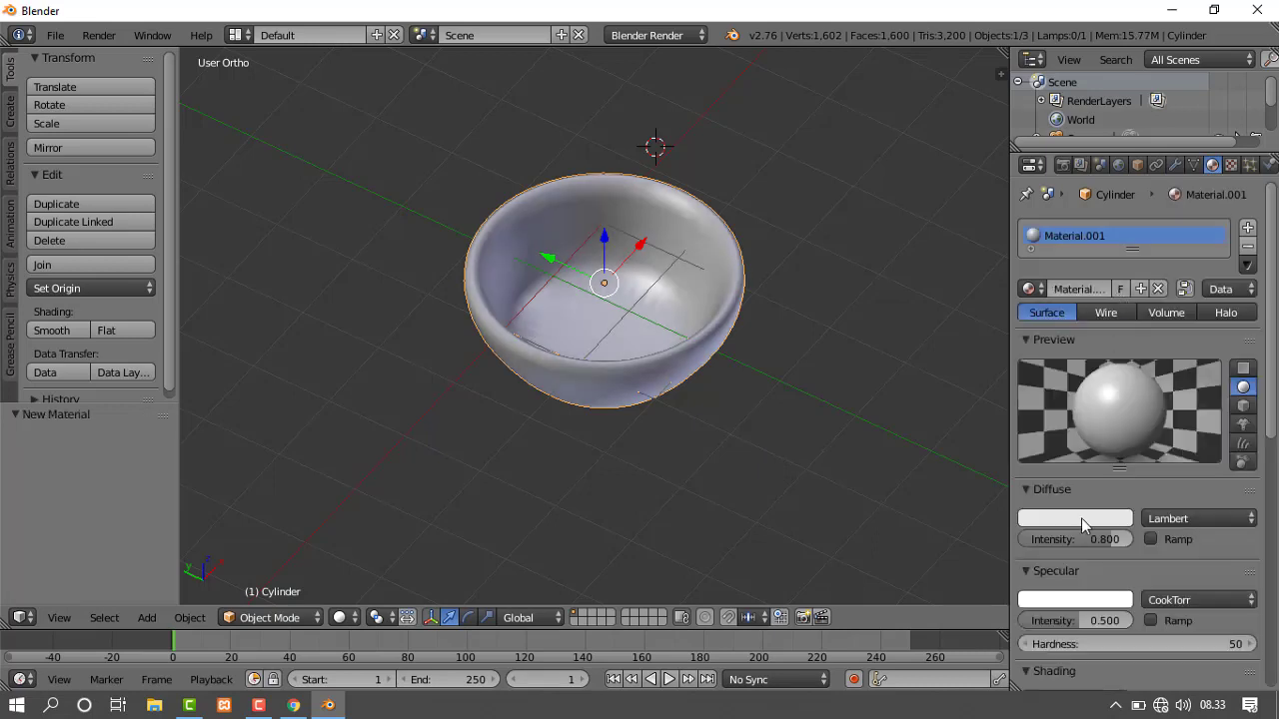
pyautogui.click(1081, 519)
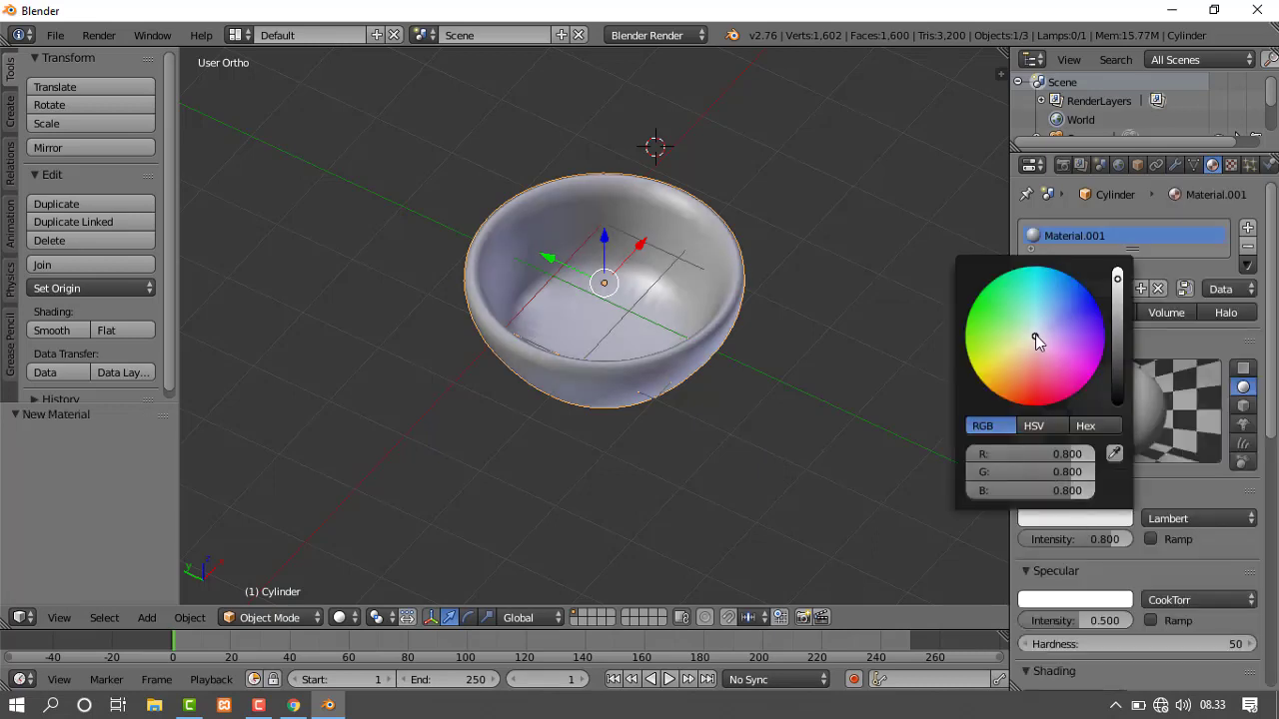
pyautogui.moveTo(1036, 334); pyautogui.dragTo(1024, 405)
pyautogui.scroll(-3, 603, 403)
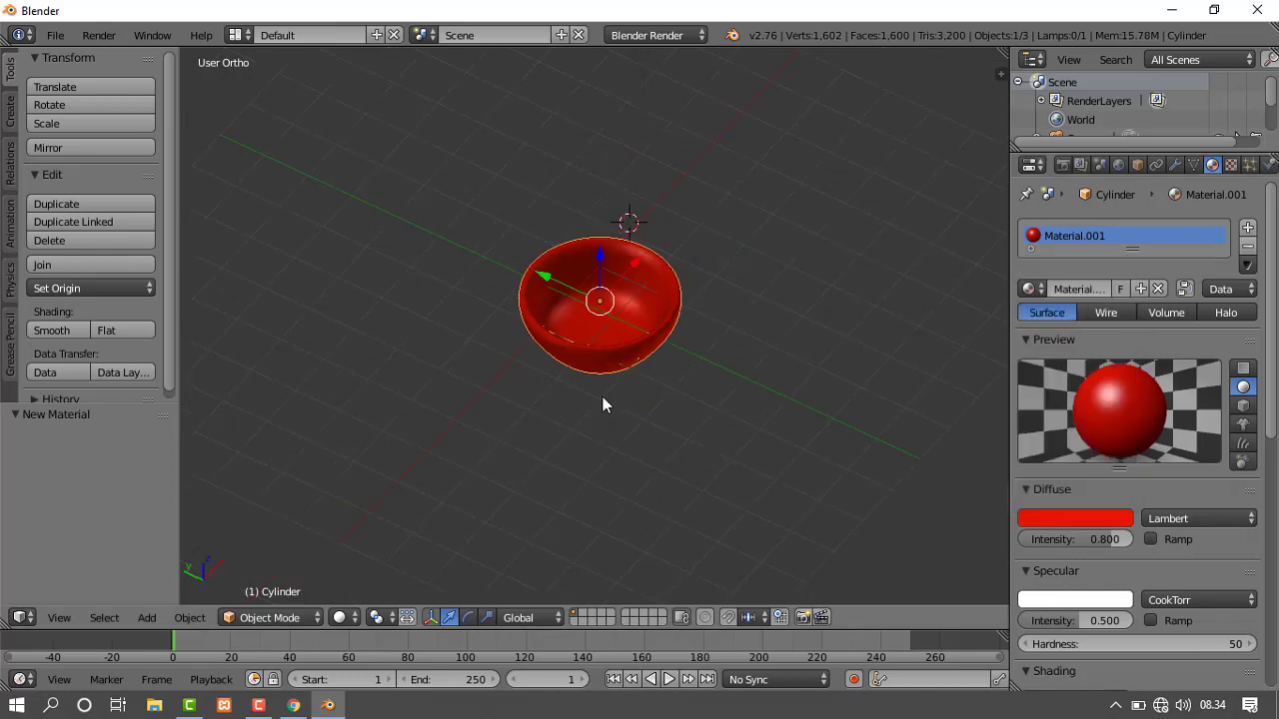
pyautogui.moveTo(602, 402); pyautogui.dragTo(737, 387, button='middle')
pyautogui.scroll(5, 675, 343)
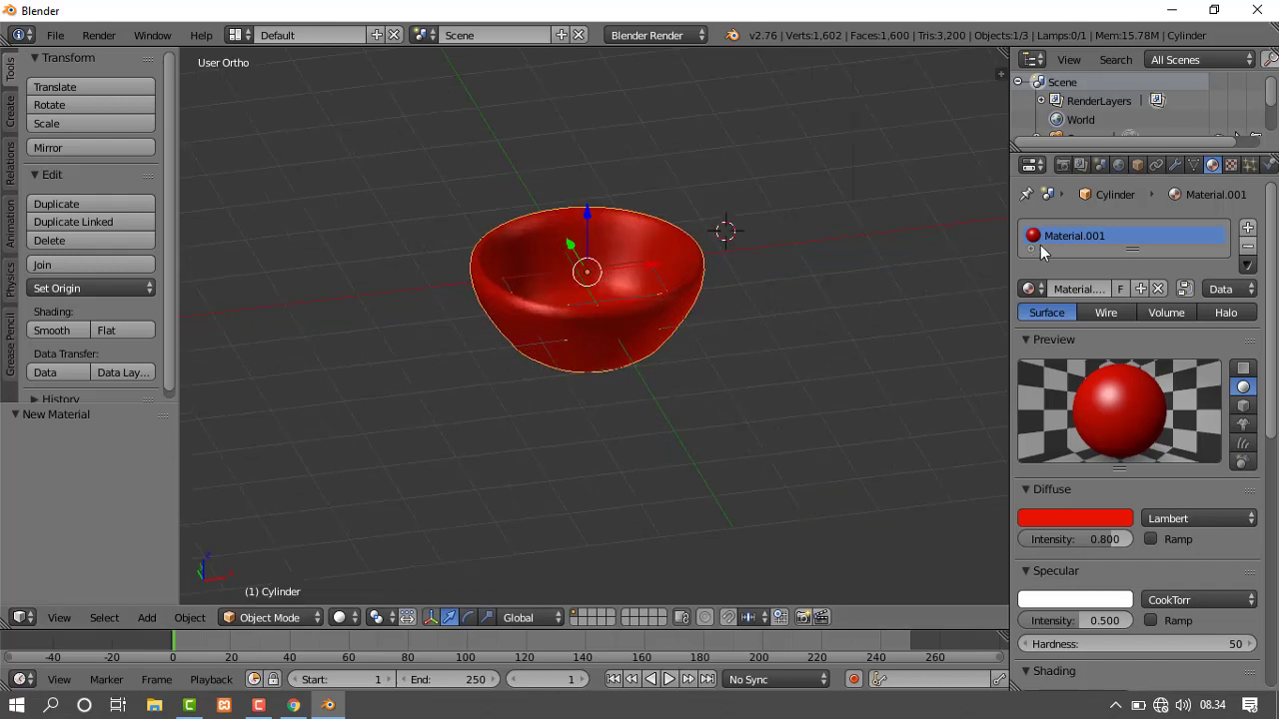
# Narrow the properties area to enlarge the 3D view and duplicate the red bowl.
pyautogui.moveTo(1008, 237); pyautogui.dragTo(1133, 237)
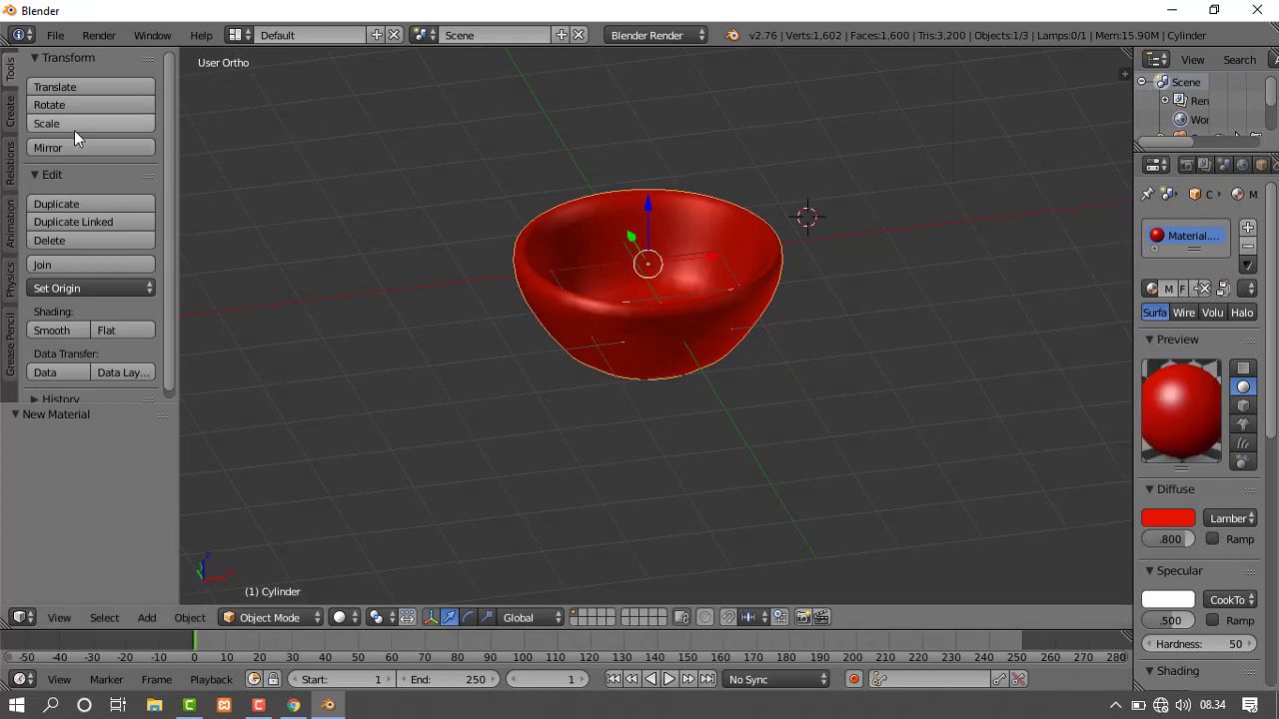
pyautogui.click(73, 203)
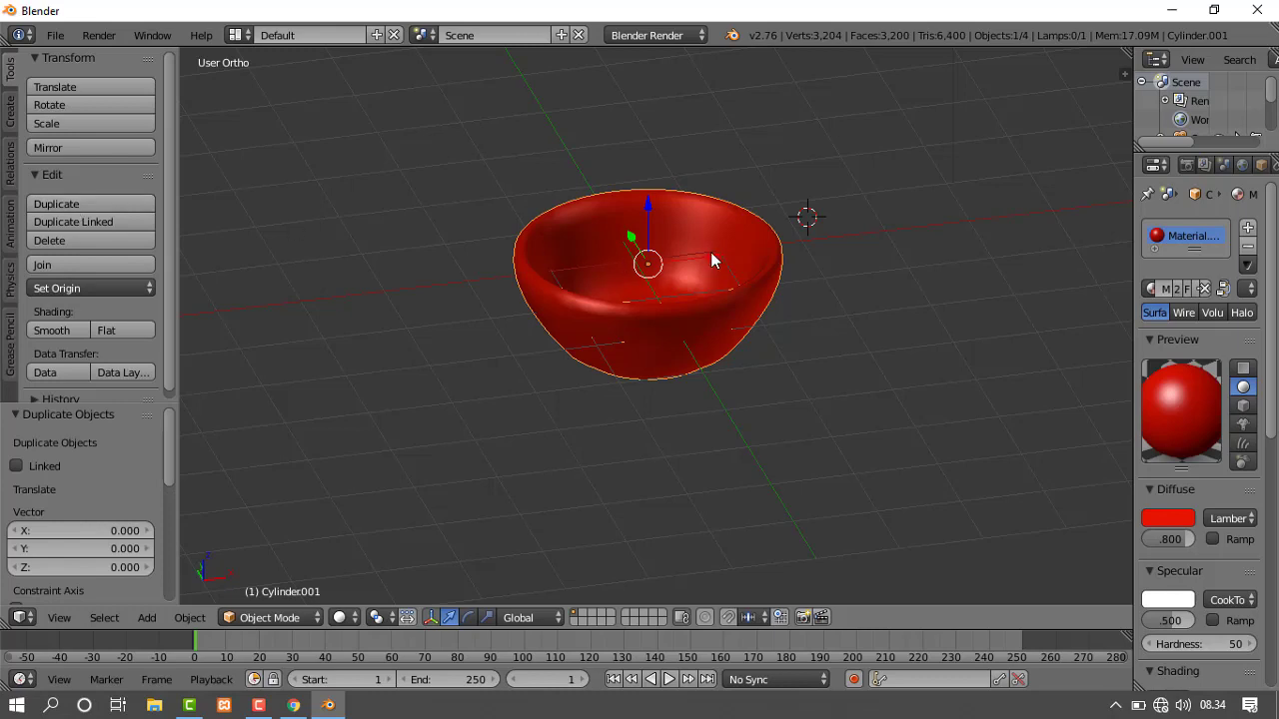